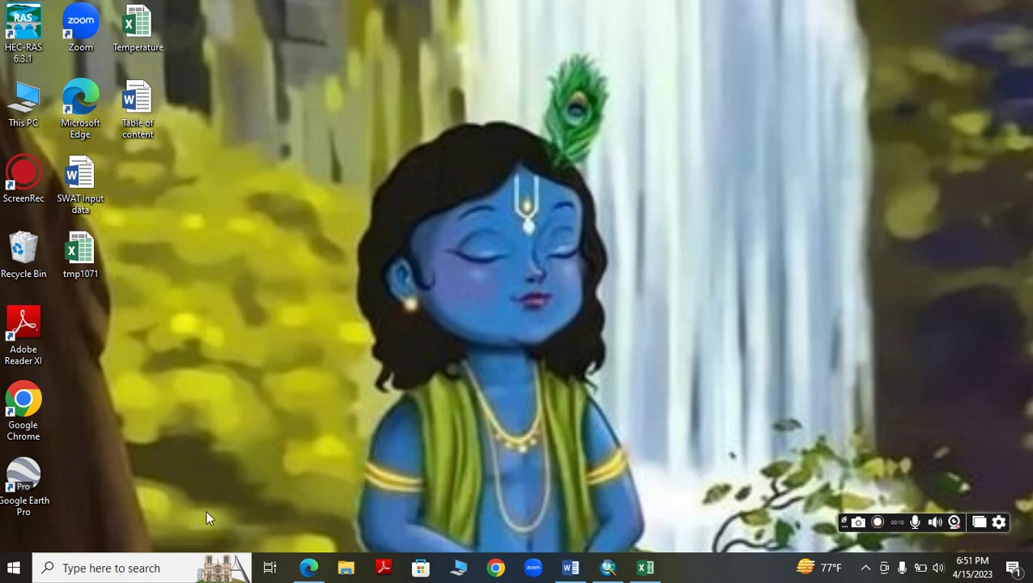
# Switch to Word and review the list of required data in the SWAT Input data document
pyautogui.click(569, 565)
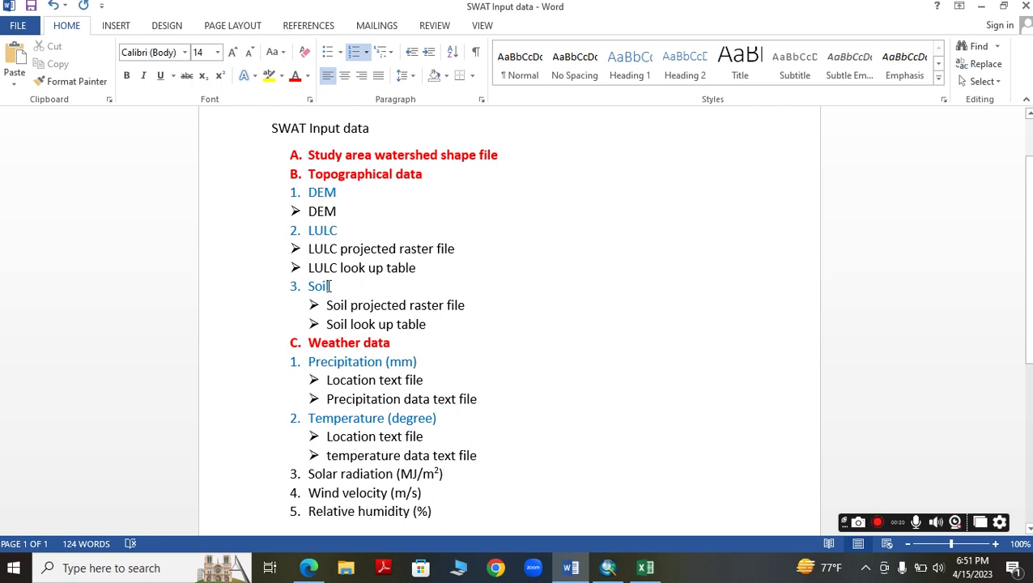
pyautogui.scroll(-1, 332, 287)
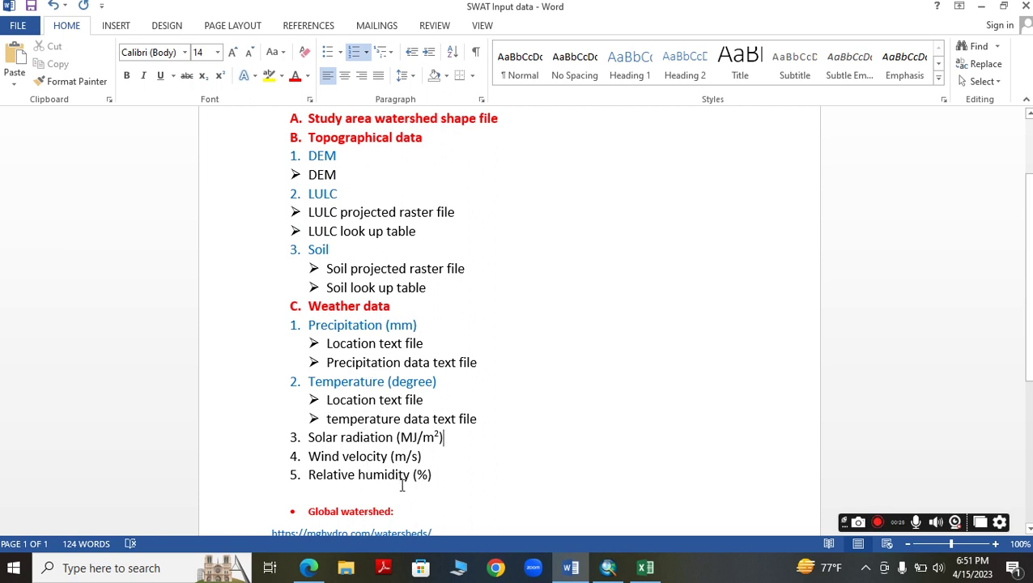
pyautogui.scroll(2, 409, 482)
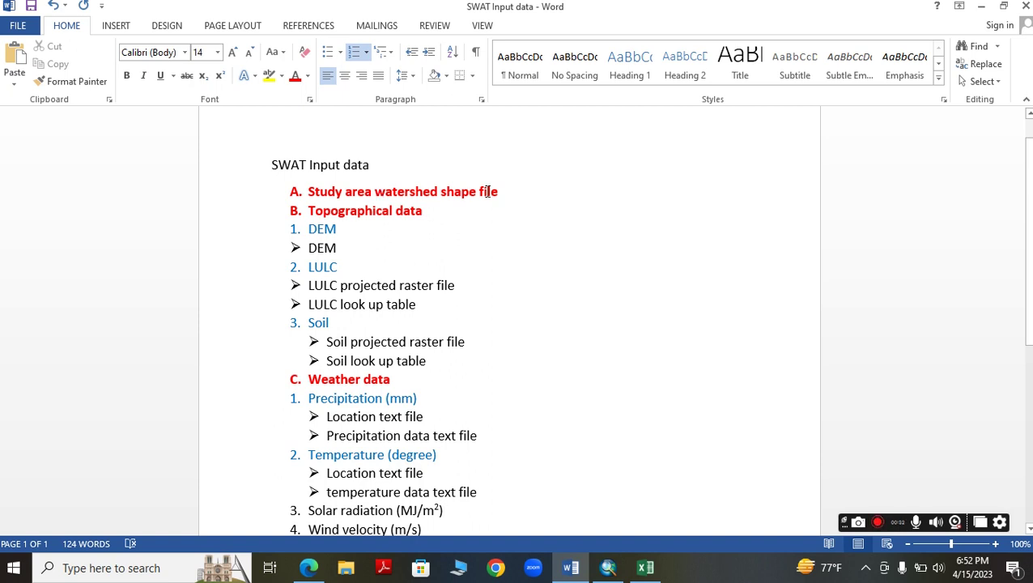
# Switch to Edge, search the web for "global watersheds" in a new tab and open the Global Watersheds site
pyautogui.click(608, 569)
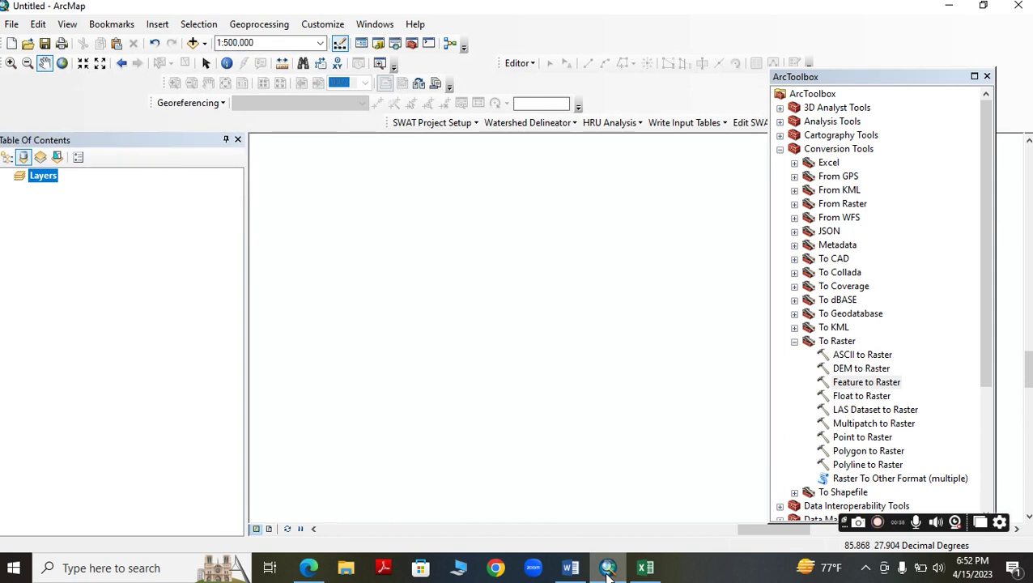
pyautogui.click(311, 569)
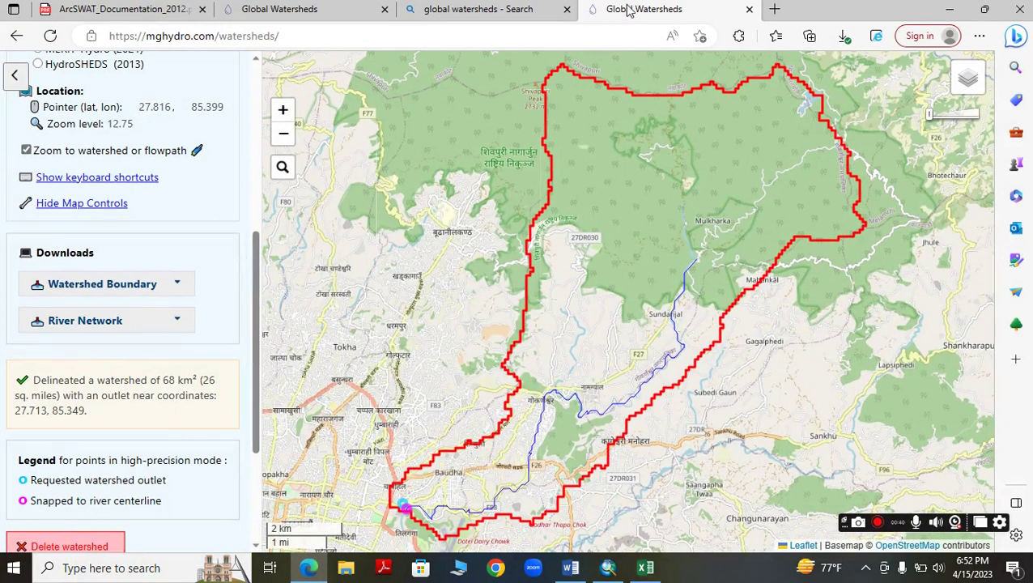
pyautogui.click(775, 9)
pyautogui.click(341, 37)
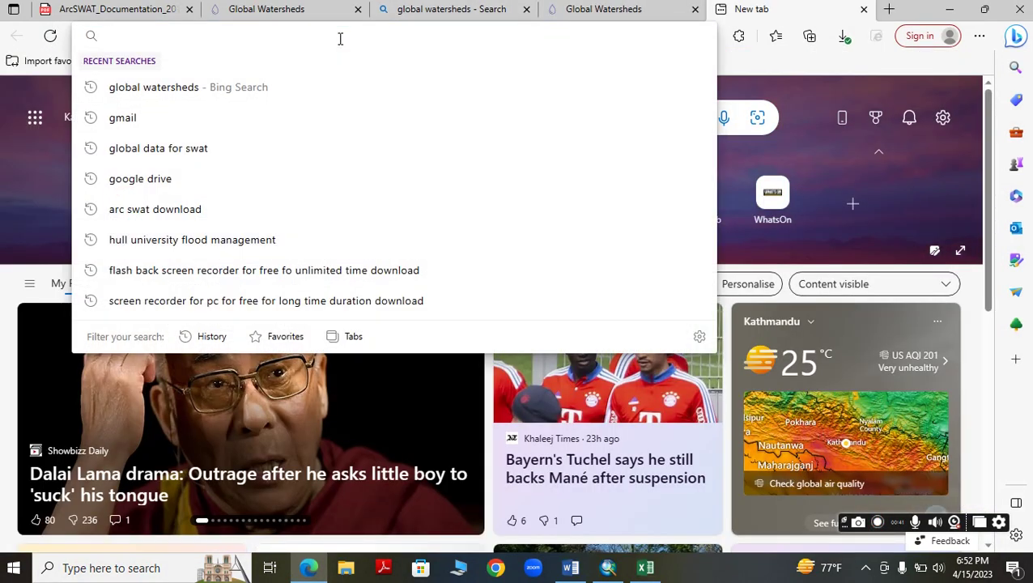
pyautogui.write('global watershed')
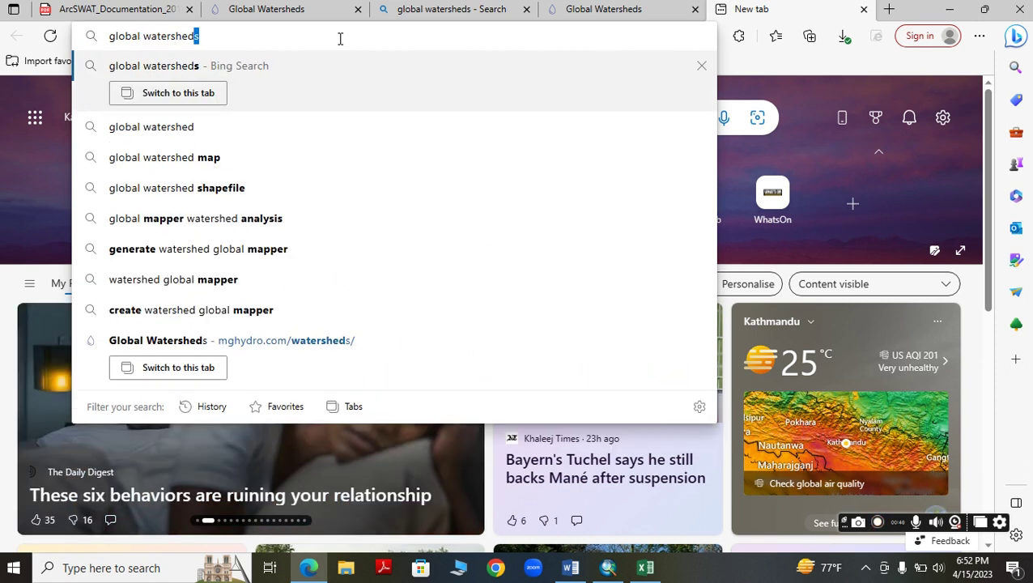
pyautogui.press('Return')
pyautogui.click(215, 188)
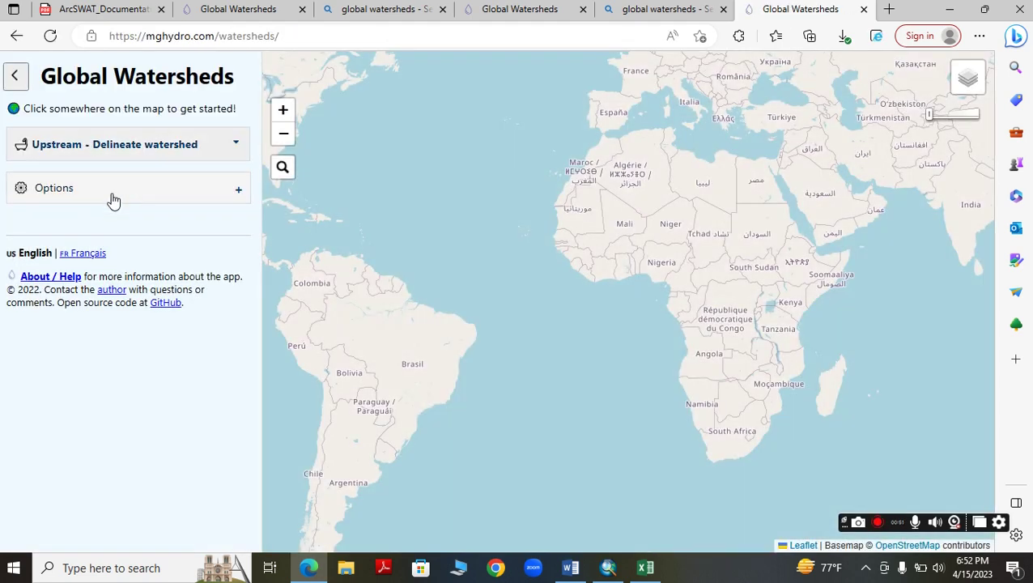
# Make the watershed results downloadable and search the map for "gaurighat" to go to that location
pyautogui.click(111, 200)
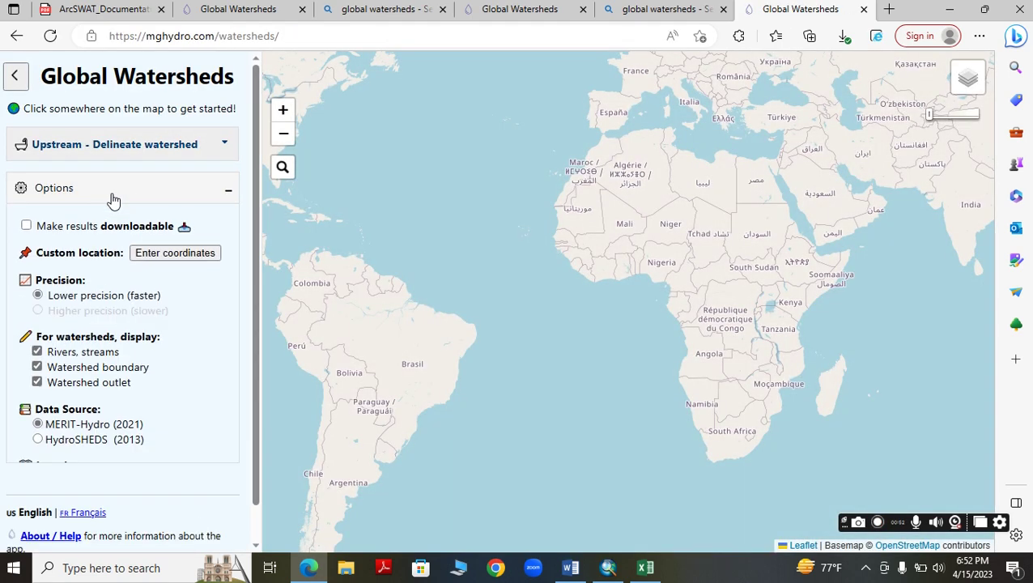
pyautogui.click(282, 168)
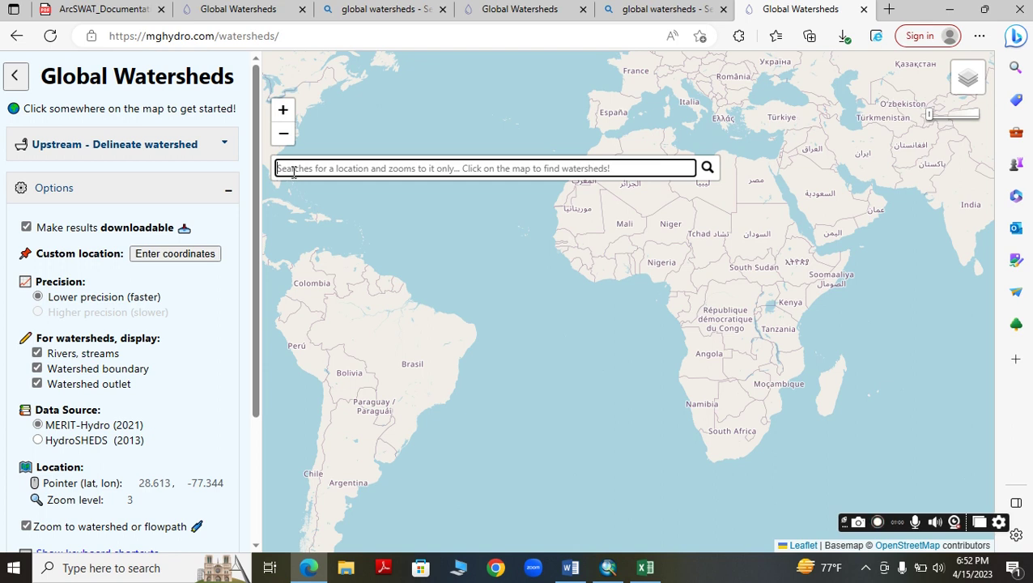
pyautogui.write('ga')
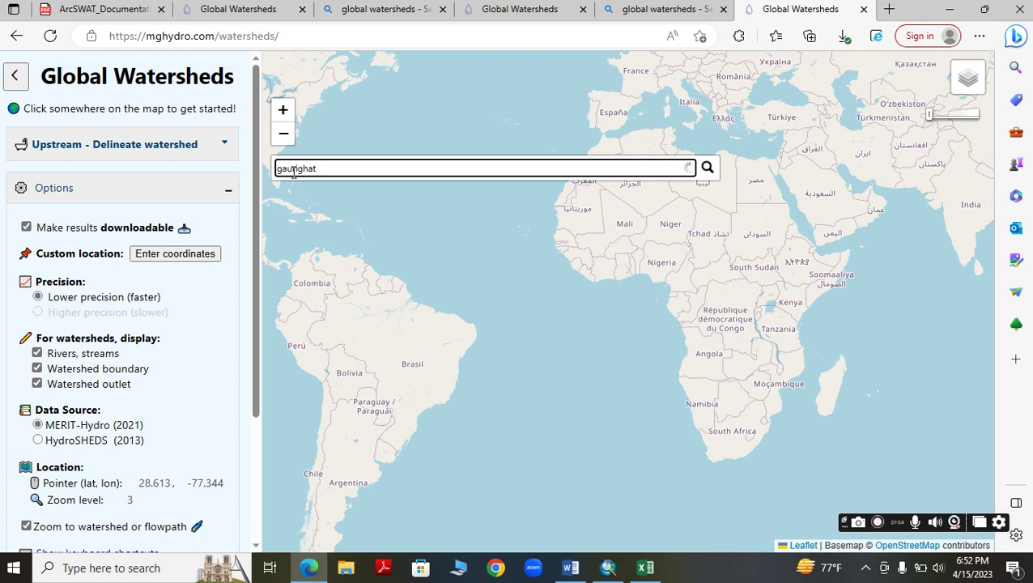
pyautogui.write('urighat')
pyautogui.click(306, 218)
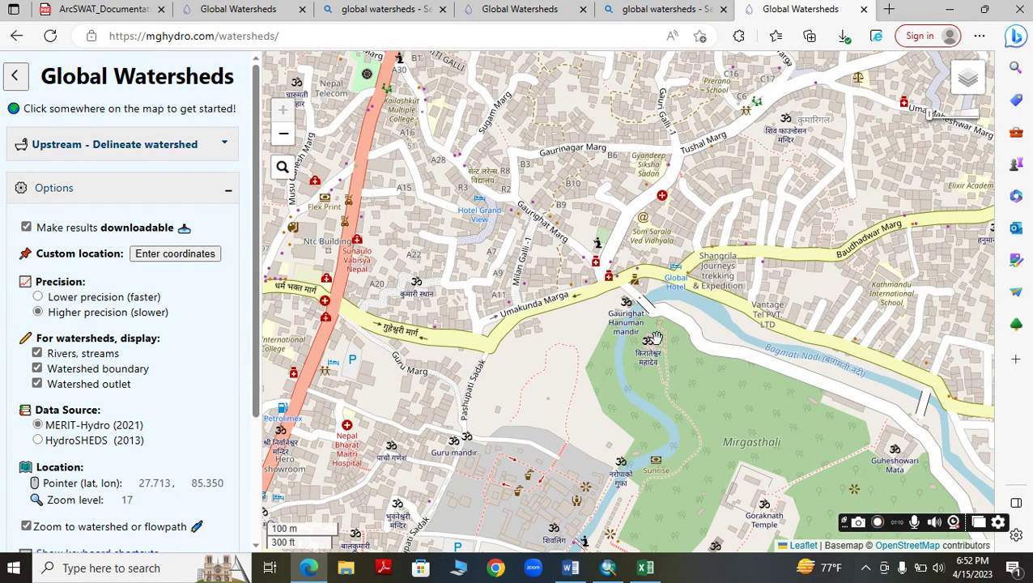
# Delineate the upstream watershed from the river near Gaurighat Hanuman mandir and download the watershed boundary as a Shapefile
pyautogui.click(626, 334)
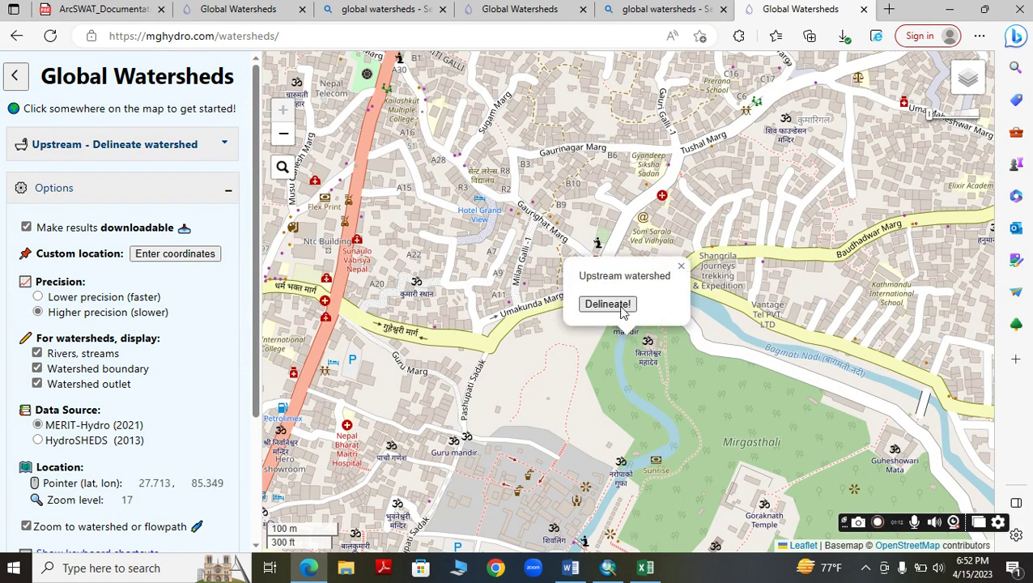
pyautogui.click(621, 306)
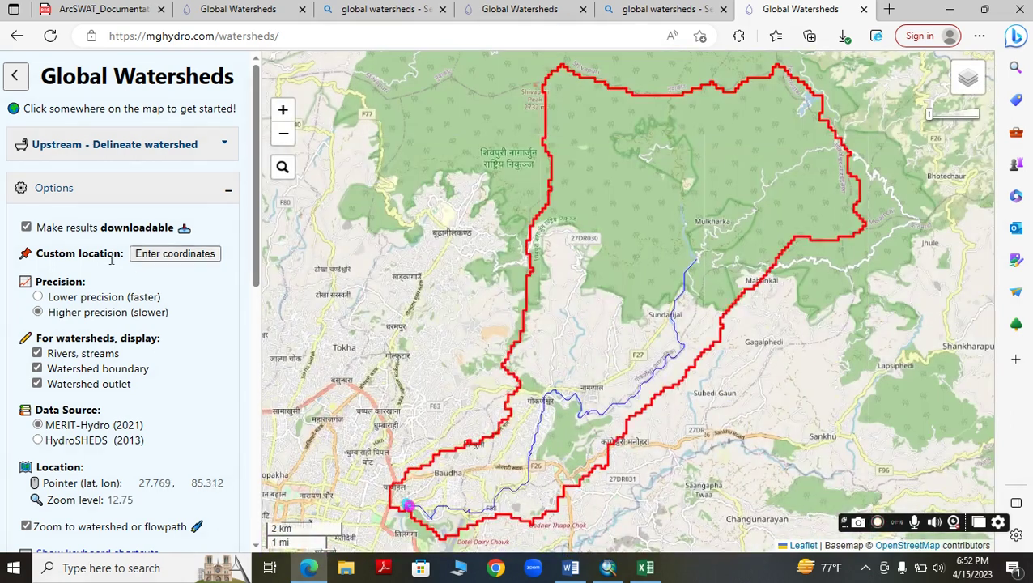
pyautogui.scroll(-3, 113, 357)
pyautogui.click(150, 365)
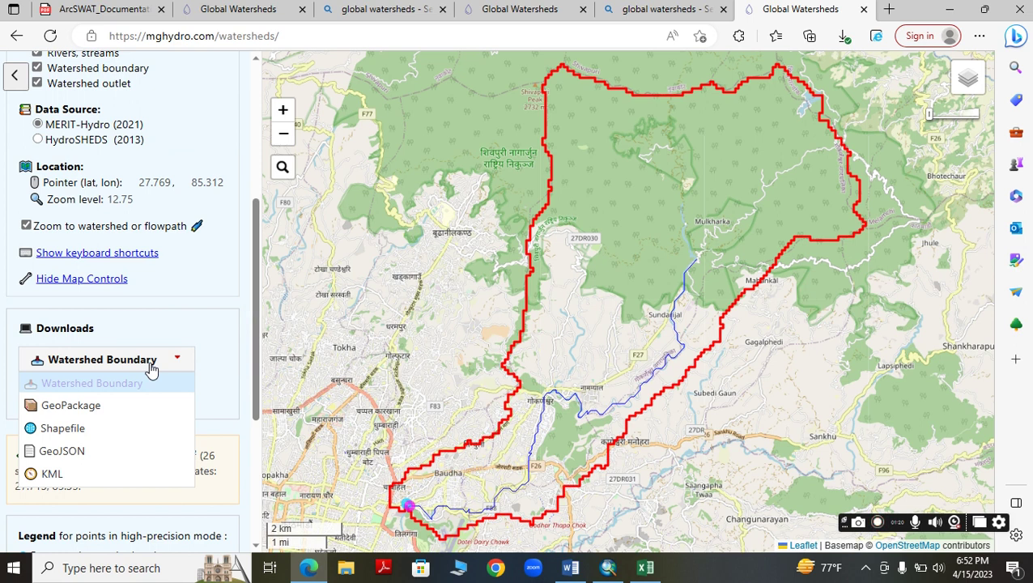
pyautogui.click(64, 429)
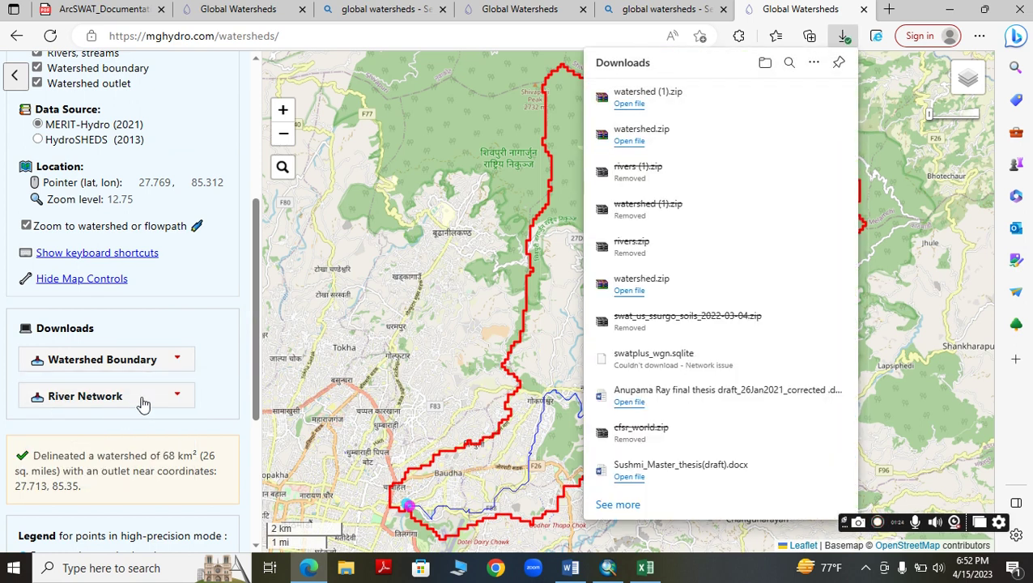
pyautogui.click(660, 18)
pyautogui.click(765, 11)
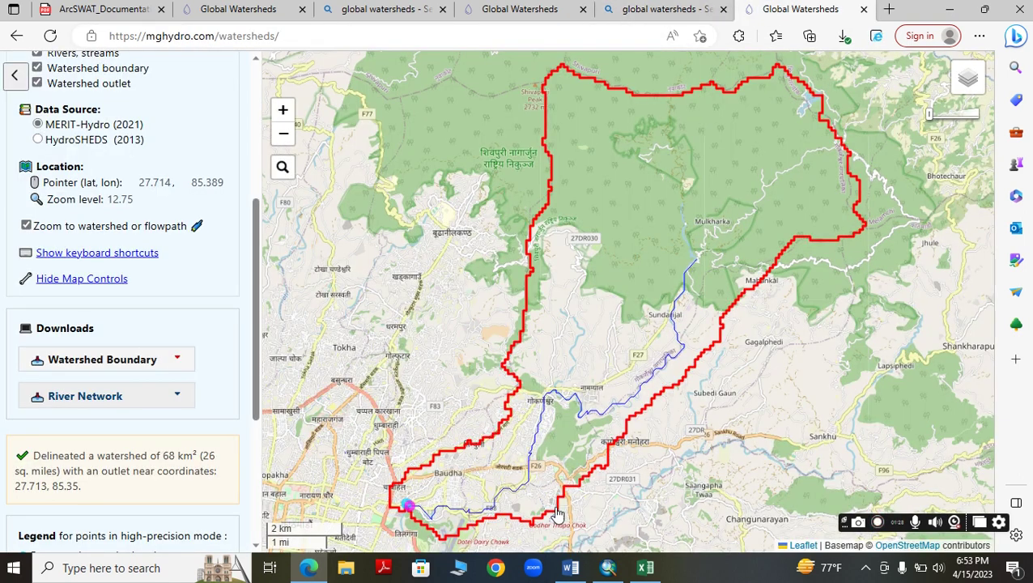
# Switch to ArcMap and add DEM_30m_proj.img from the ASTER_30m_DEM folder in Topography_data_nepal
pyautogui.click(608, 569)
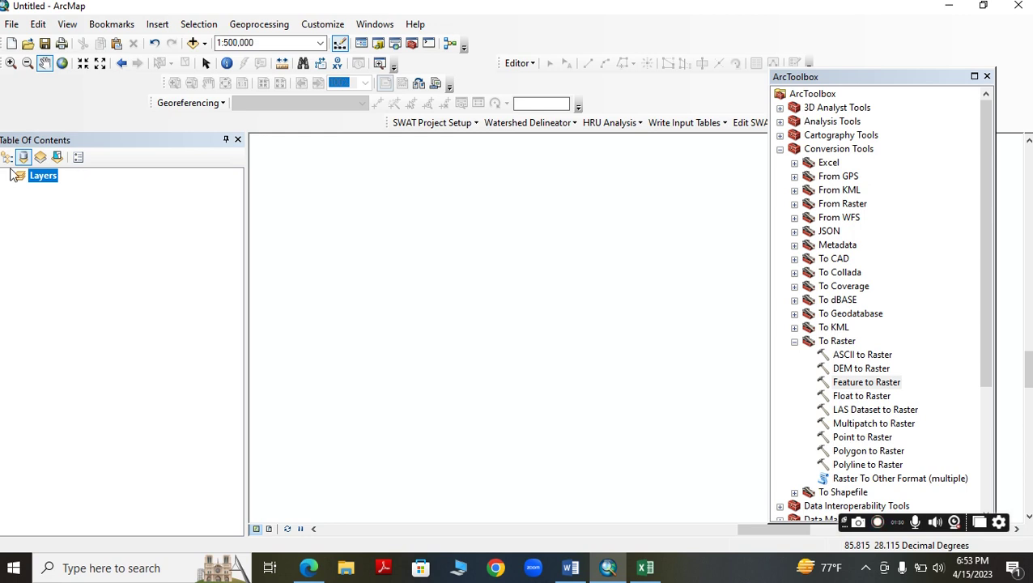
pyautogui.click(570, 567)
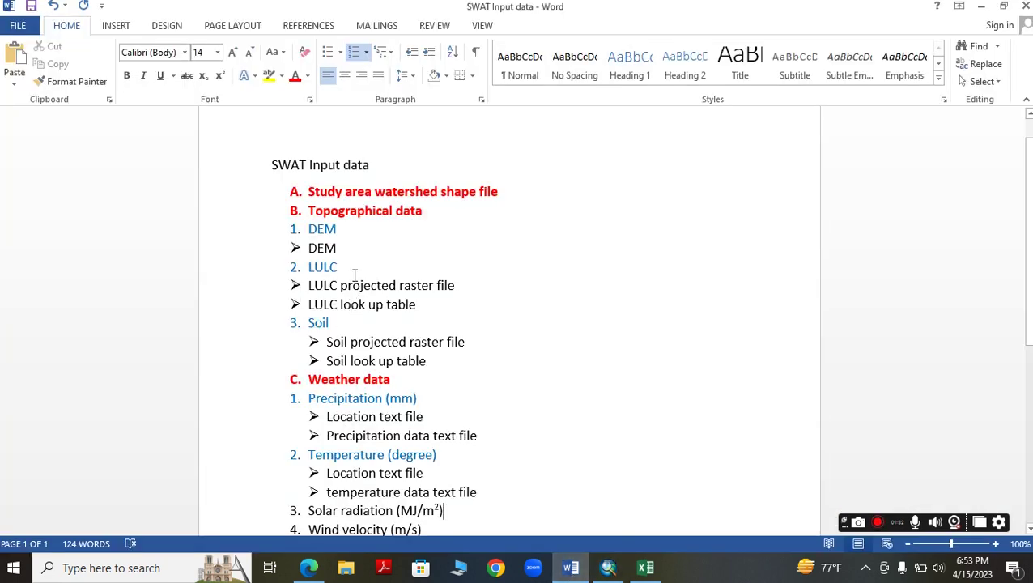
pyautogui.click(608, 568)
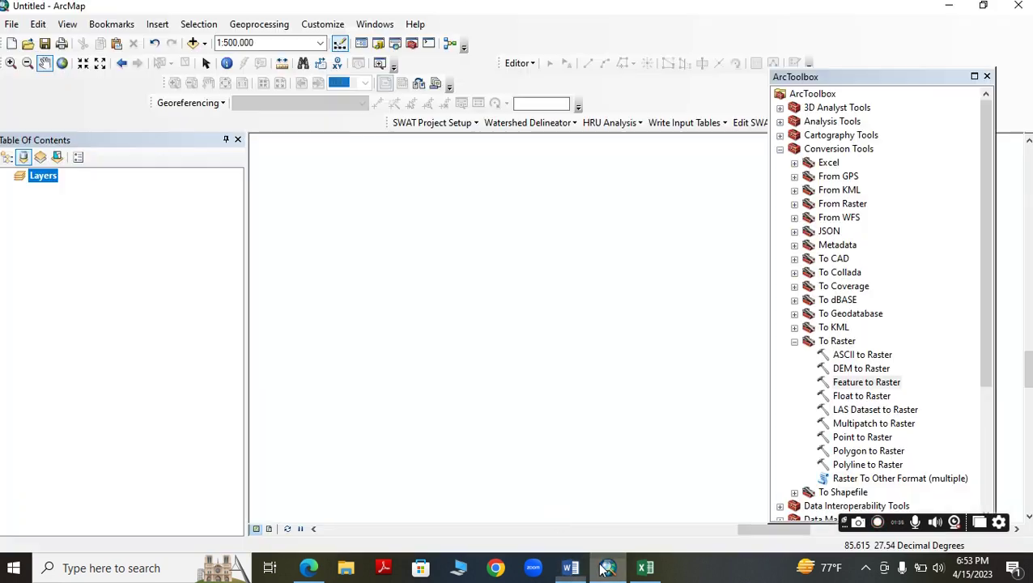
pyautogui.click(196, 49)
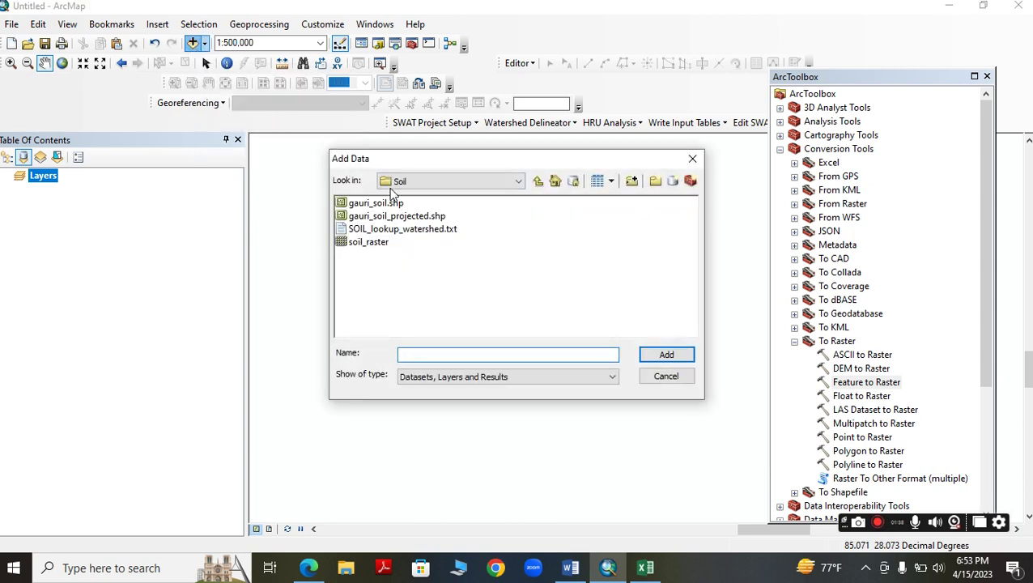
pyautogui.click(537, 182)
pyautogui.click(537, 182)
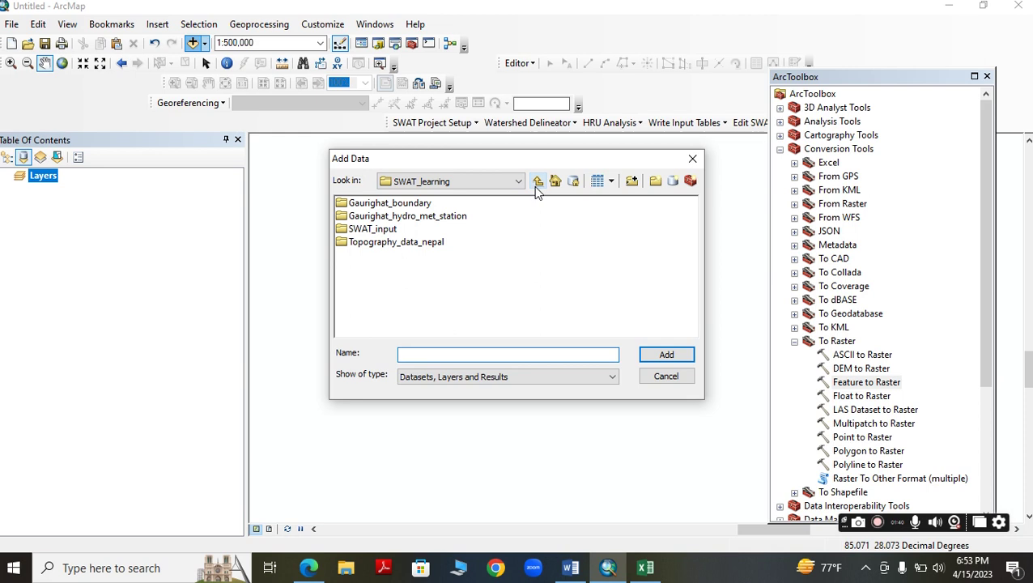
pyautogui.doubleClick(413, 242)
pyautogui.doubleClick(392, 203)
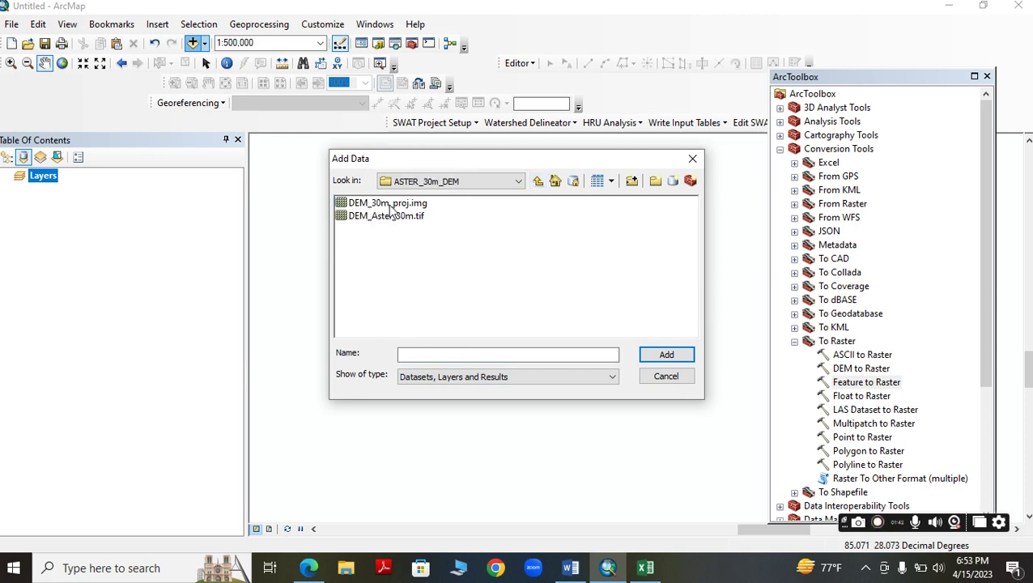
pyautogui.click(392, 204)
pyautogui.click(665, 355)
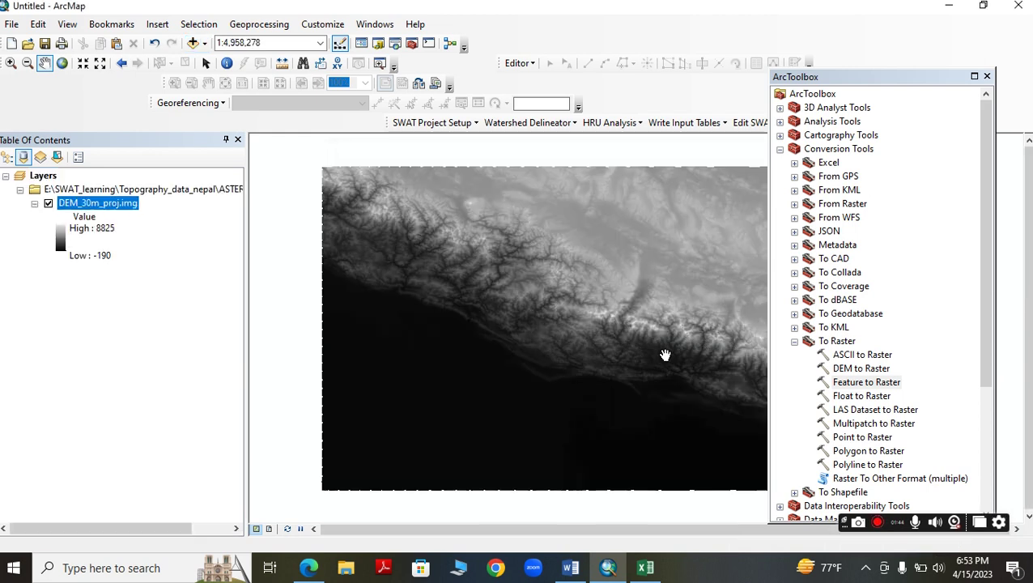
# Add Gaurighat_Boundary.shp from the Gaurighat_boundary folder in SWAT_learning to the map
pyautogui.click(193, 42)
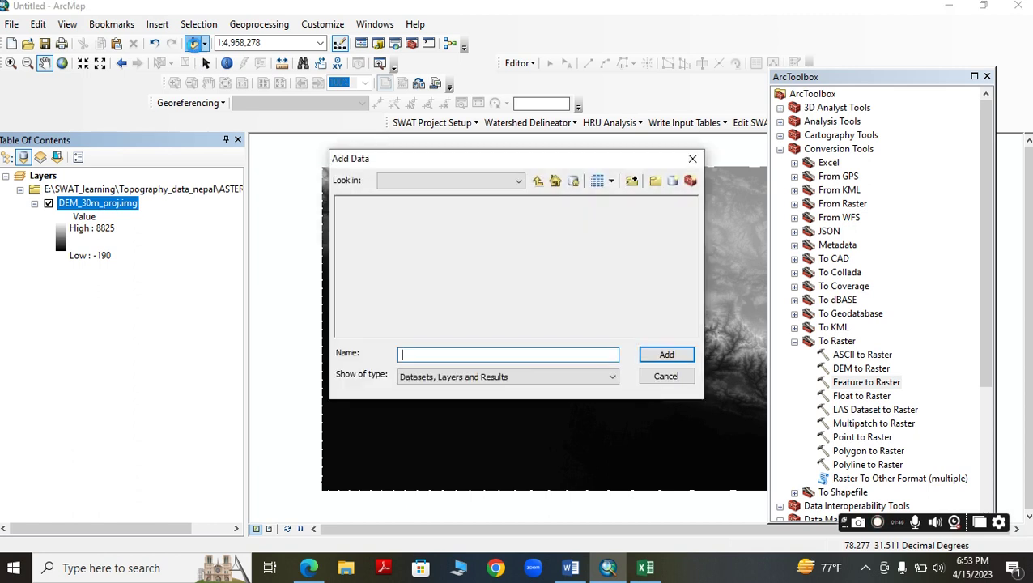
pyautogui.click(538, 181)
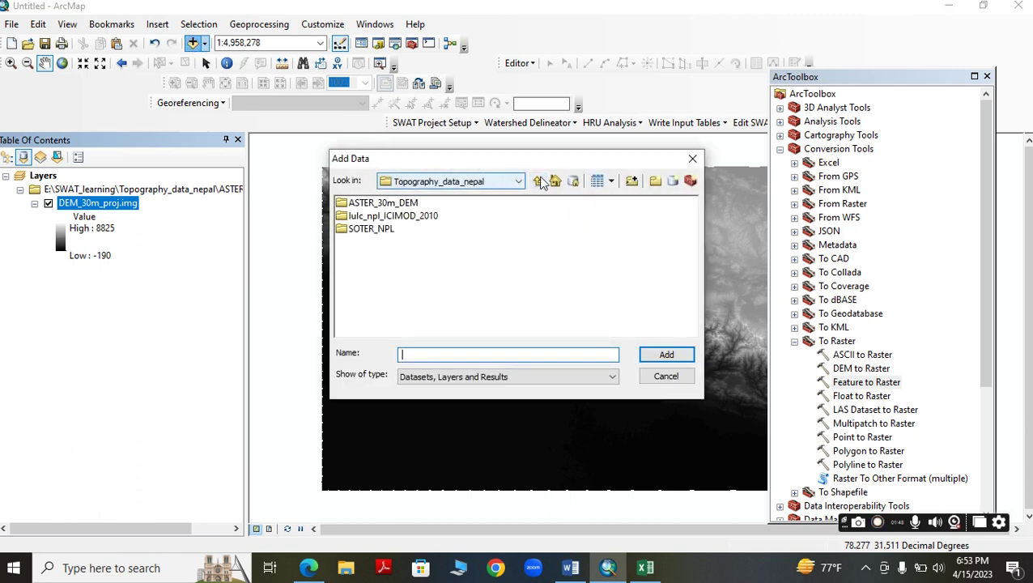
pyautogui.click(538, 180)
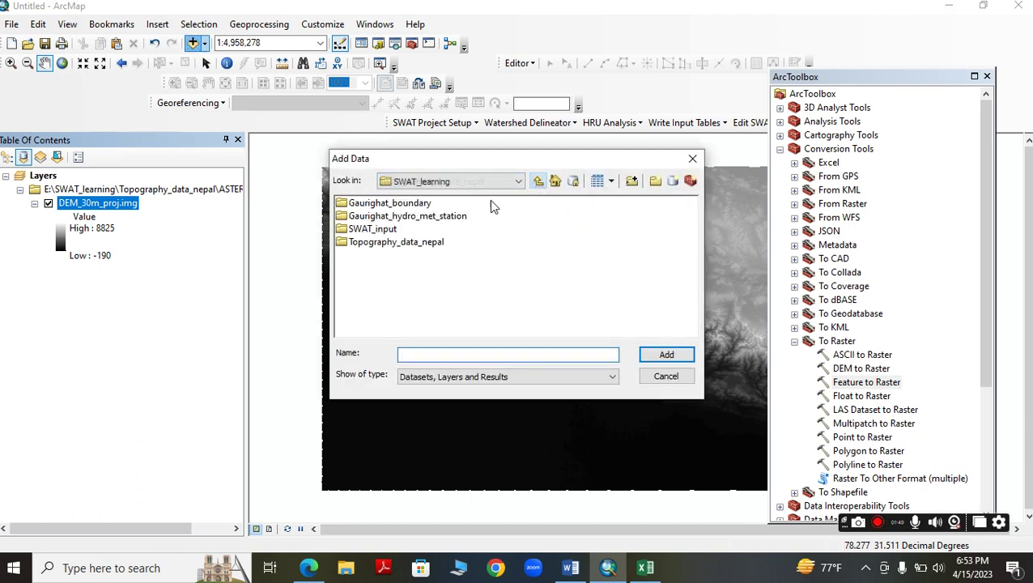
pyautogui.doubleClick(399, 209)
pyautogui.click(400, 203)
pyautogui.click(669, 361)
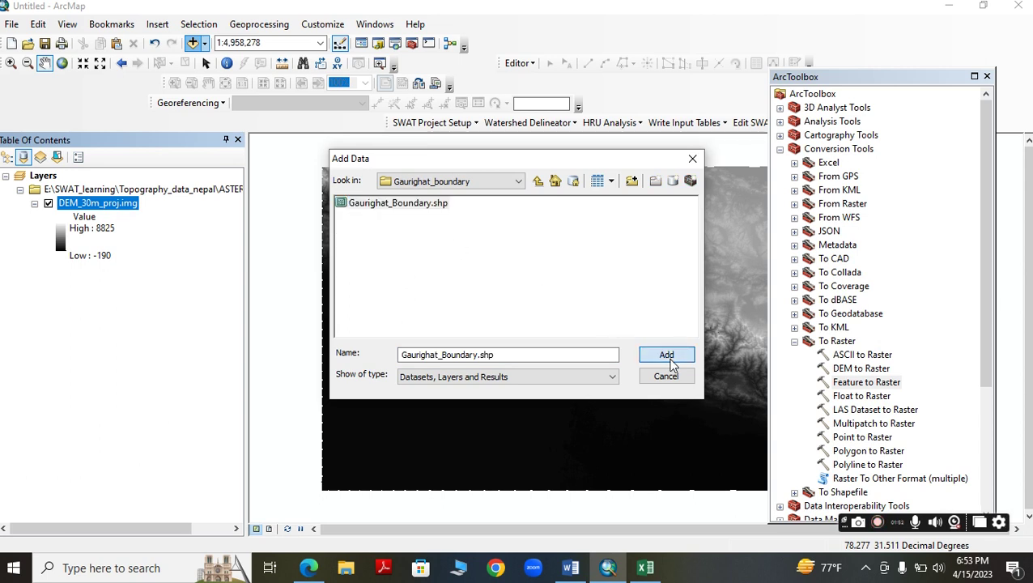
# Set up Spatial Analyst's Extract by Mask with DEM_30m_proj.img as input raster and Gaurighat_Boundary as mask data
pyautogui.click(780, 149)
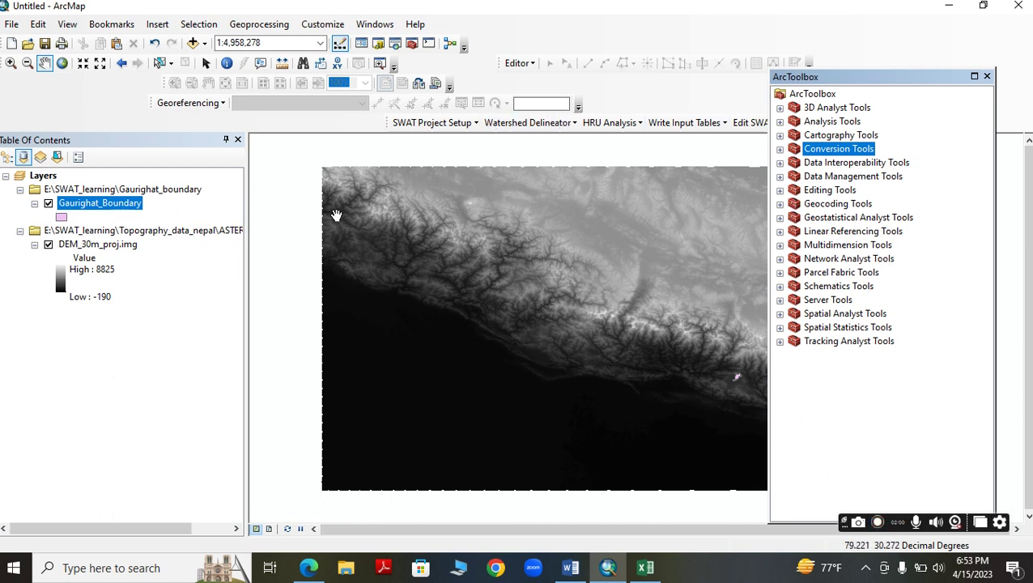
pyautogui.click(781, 314)
pyautogui.doubleClick(863, 204)
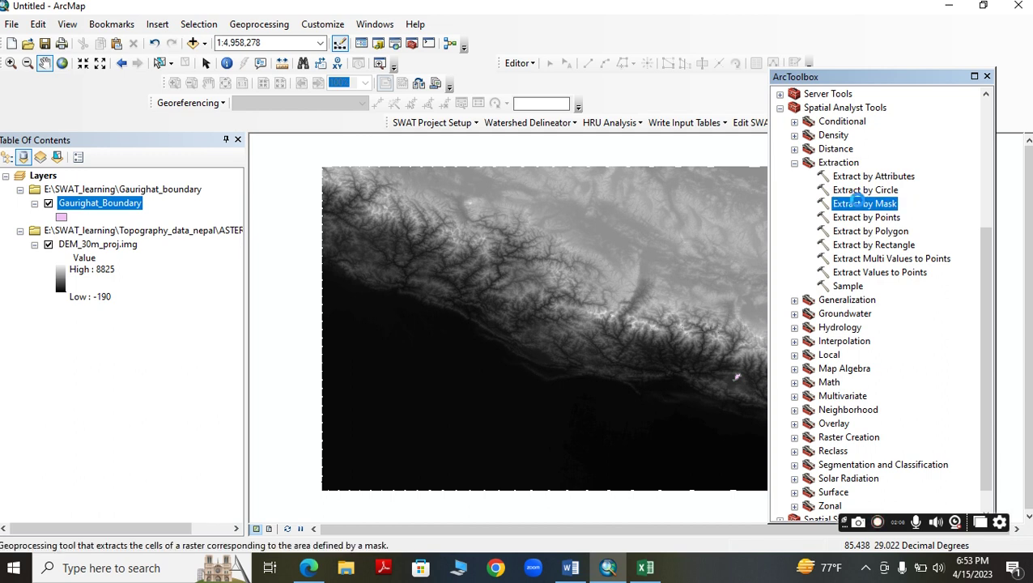
pyautogui.click(670, 170)
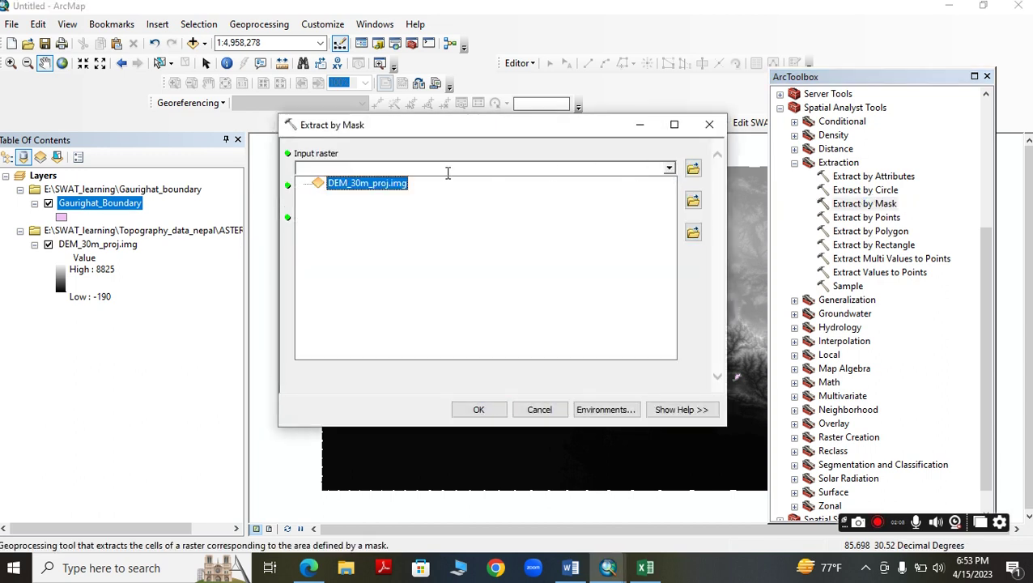
pyautogui.click(386, 184)
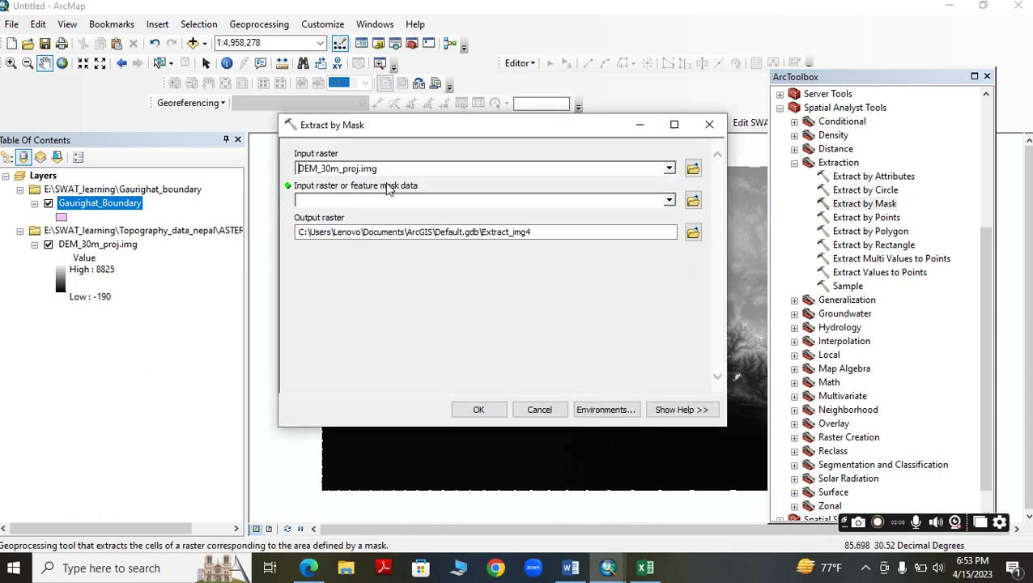
pyautogui.click(670, 201)
pyautogui.click(364, 214)
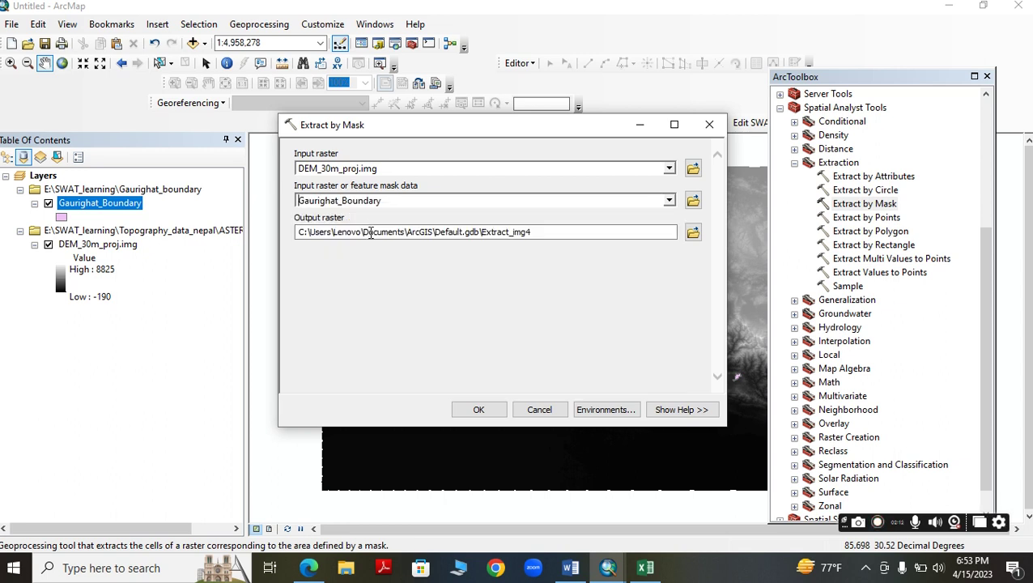
# Browse for the output raster location, checking the Dem folder in SWAT_input and returning to the SWAT_learning folder
pyautogui.click(693, 232)
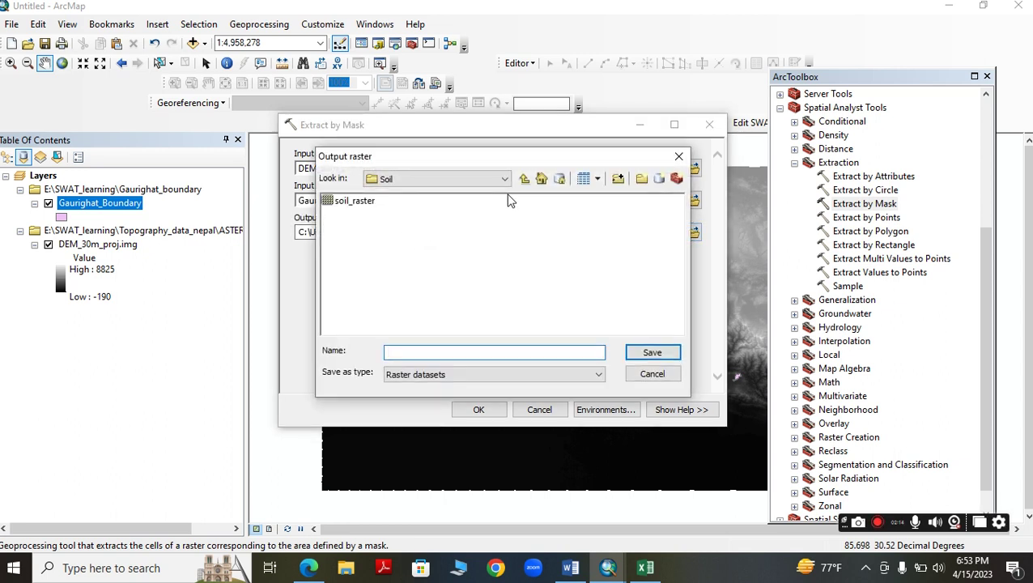
pyautogui.click(524, 179)
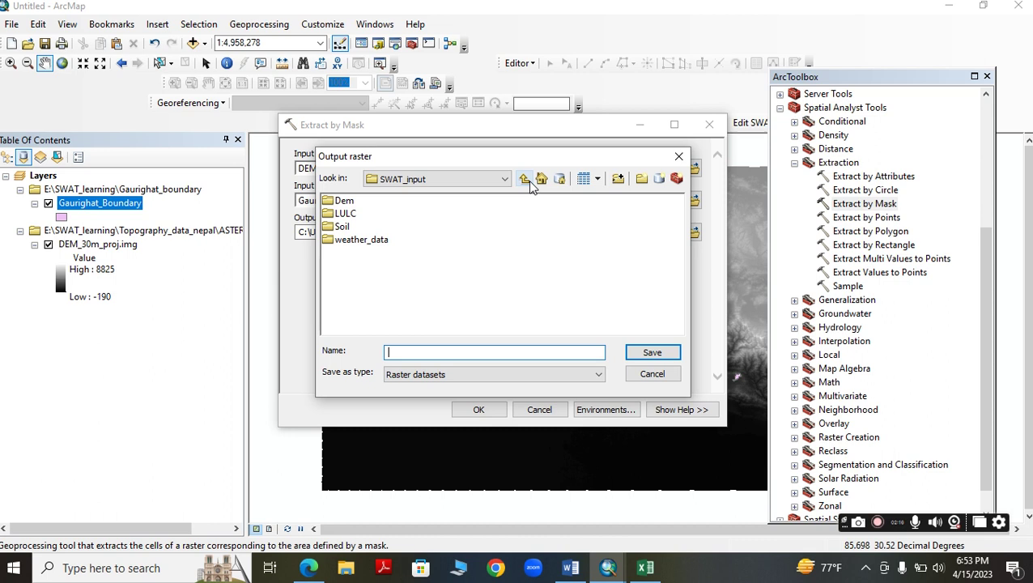
pyautogui.doubleClick(343, 201)
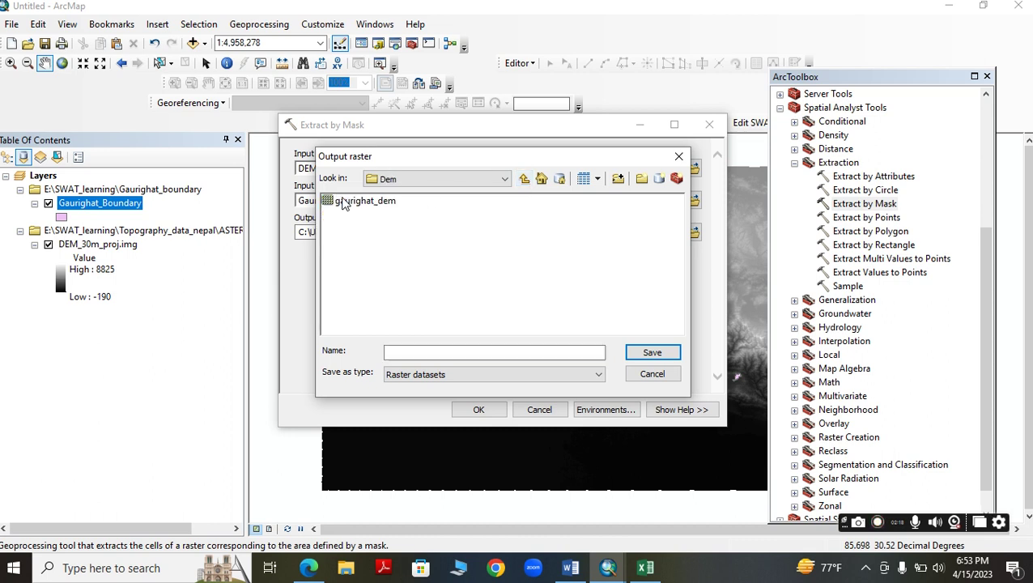
pyautogui.click(523, 180)
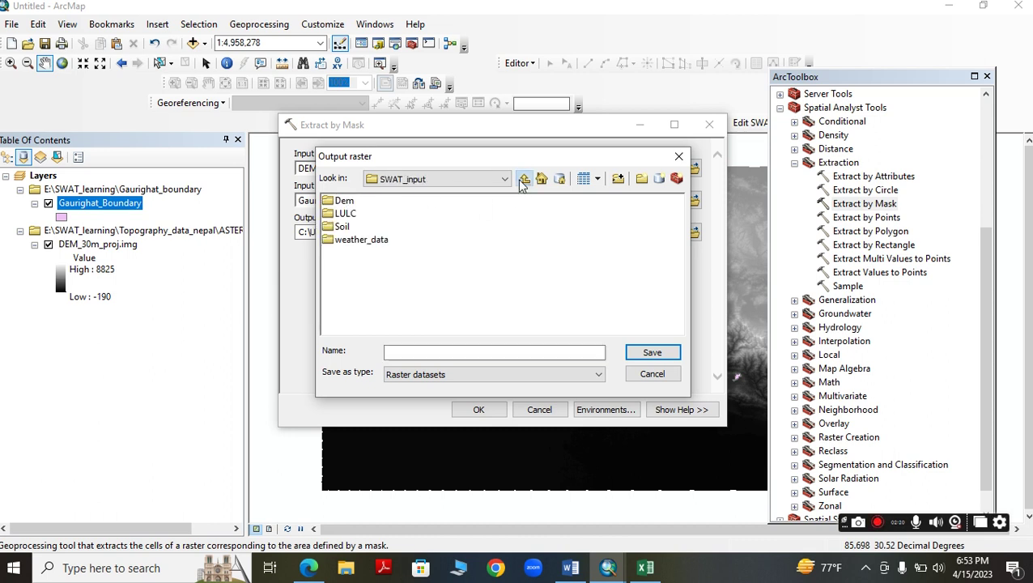
pyautogui.click(523, 179)
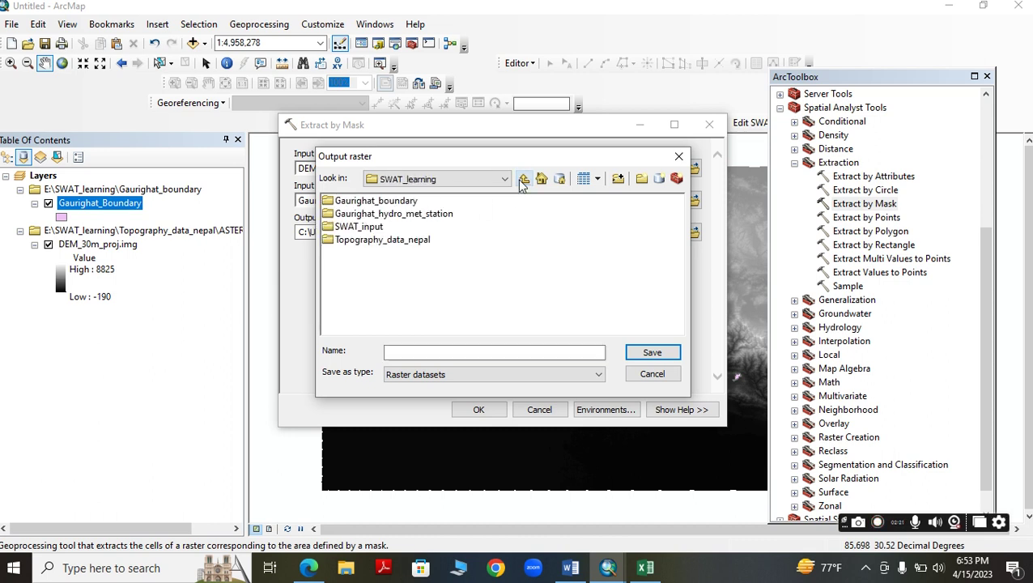
pyautogui.doubleClick(366, 227)
pyautogui.doubleClick(348, 203)
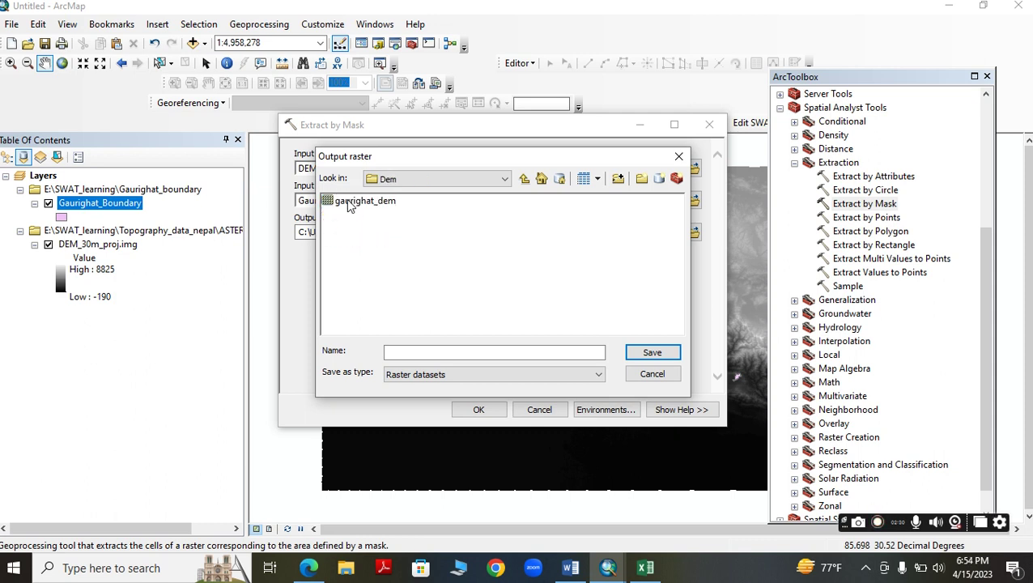
pyautogui.click(524, 179)
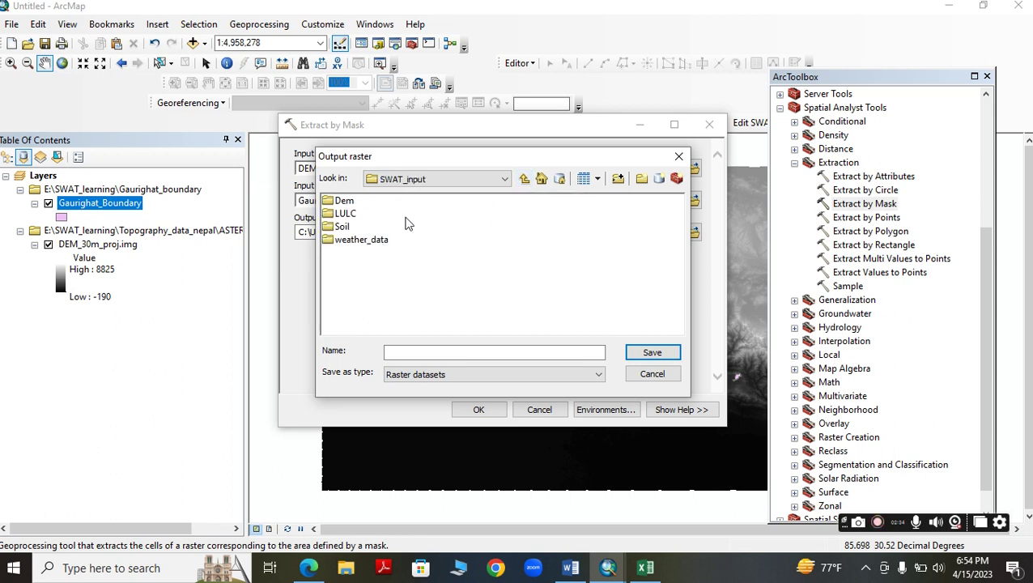
pyautogui.click(524, 180)
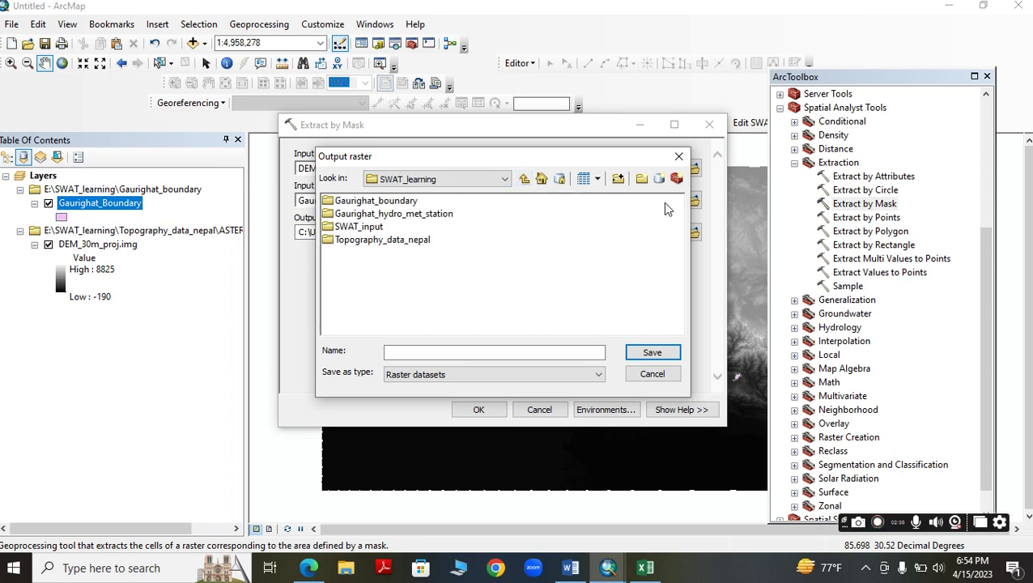
# Create a folder named Inputdata inside SWAT_learning and open it
pyautogui.click(642, 178)
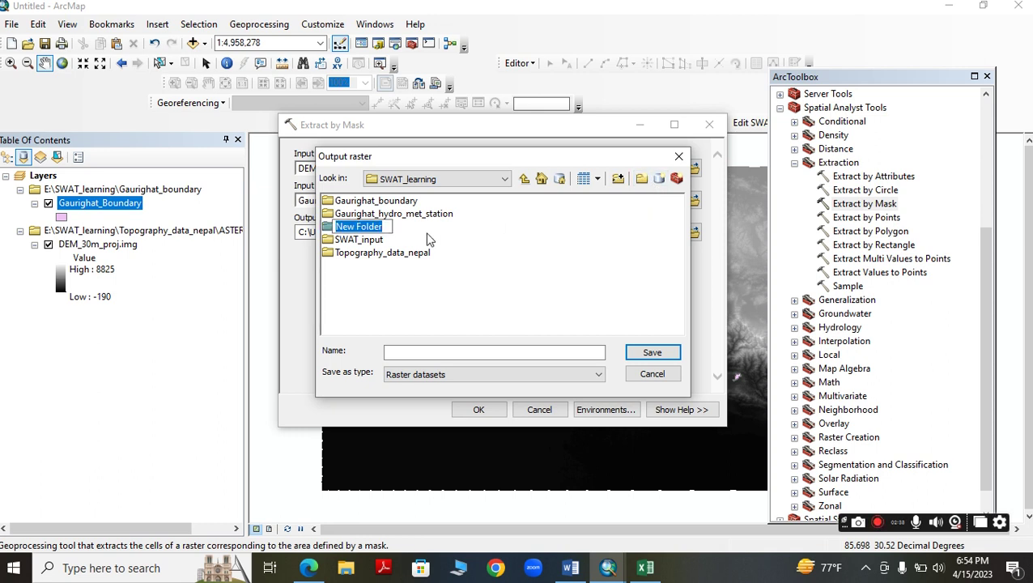
pyautogui.write('INp')
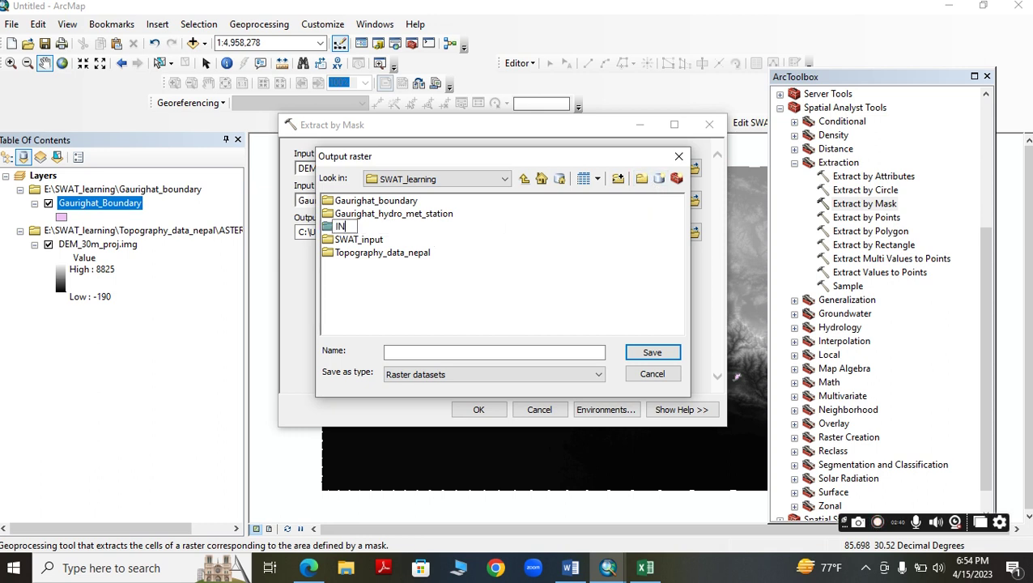
pyautogui.press('BackSpace')
pyautogui.press('BackSpace')
pyautogui.press('BackSpace')
pyautogui.write('putdata')
pyautogui.press('Return')
pyautogui.doubleClick(362, 228)
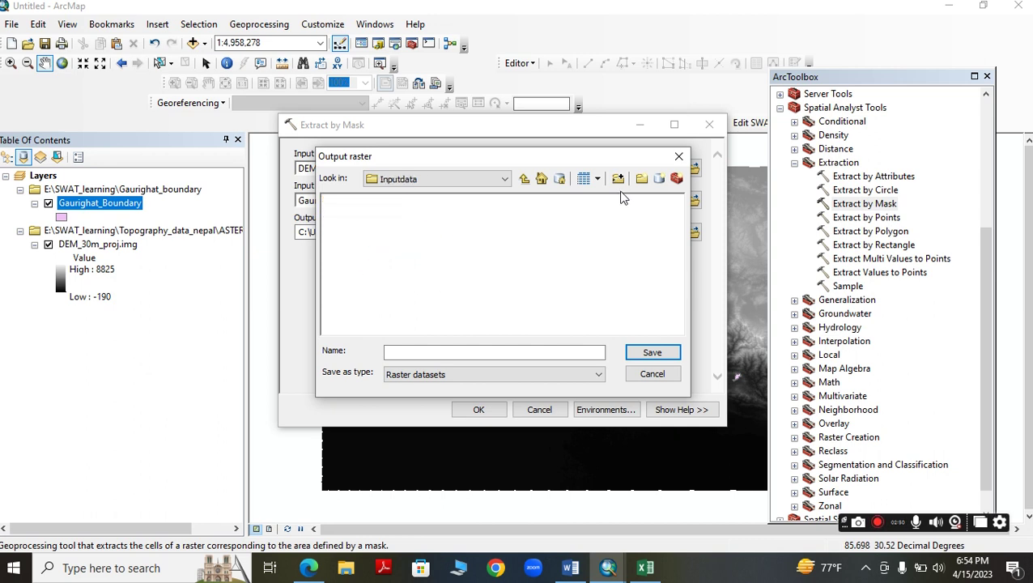
# Create a subfolder named dem inside Inputdata and open it
pyautogui.click(641, 178)
pyautogui.write('dem')
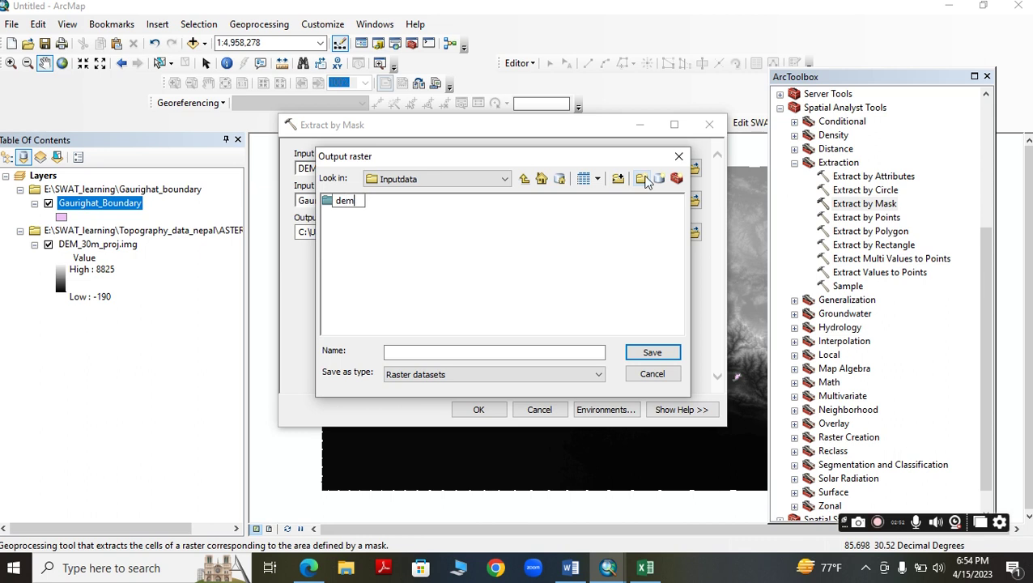
pyautogui.click(516, 259)
pyautogui.doubleClick(344, 201)
# Name the output raster gauri_dem in the dem folder and run Extract by Mask
pyautogui.click(402, 349)
pyautogui.write('gau')
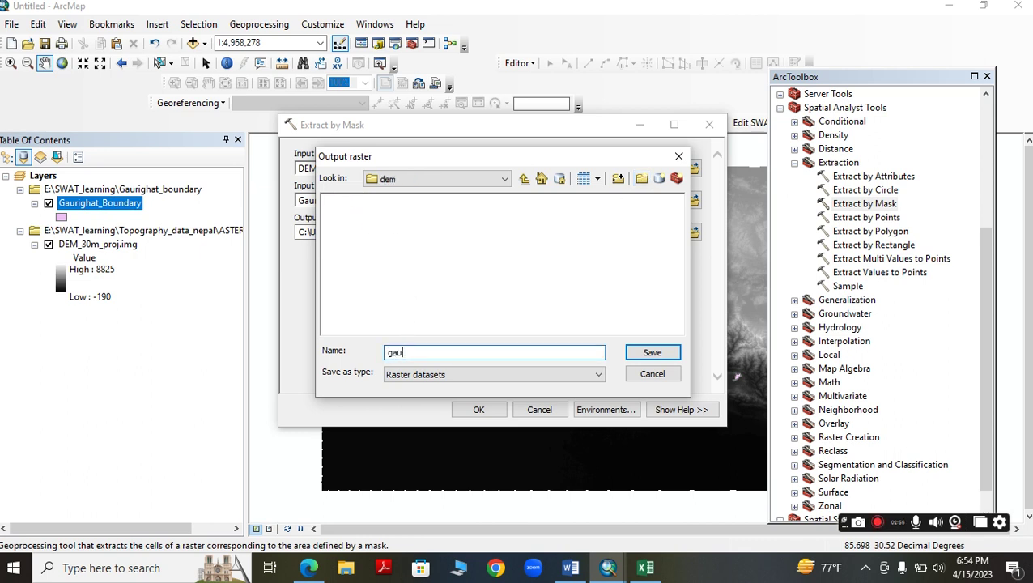
pyautogui.write('r')
pyautogui.click(652, 354)
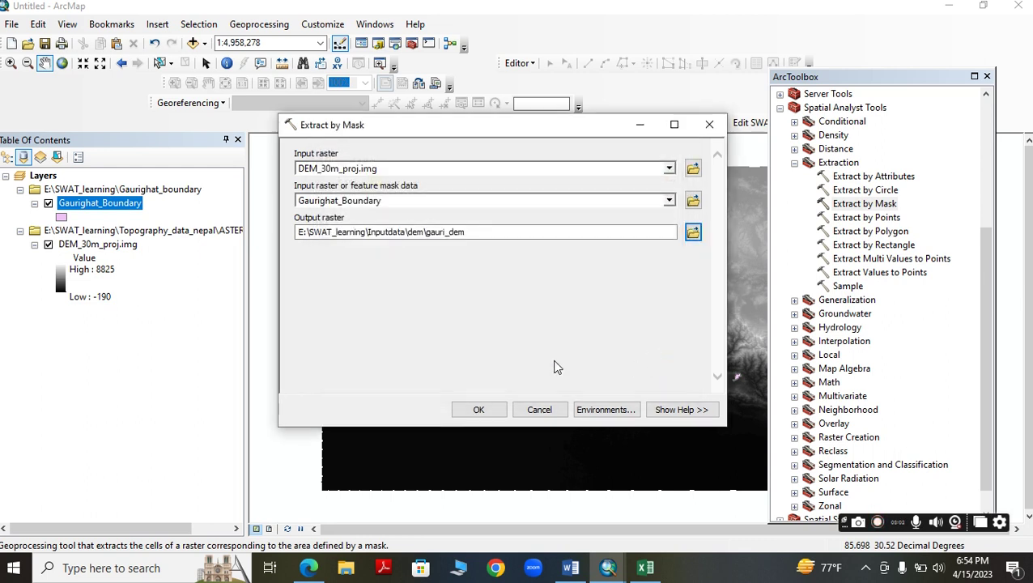
pyautogui.click(480, 409)
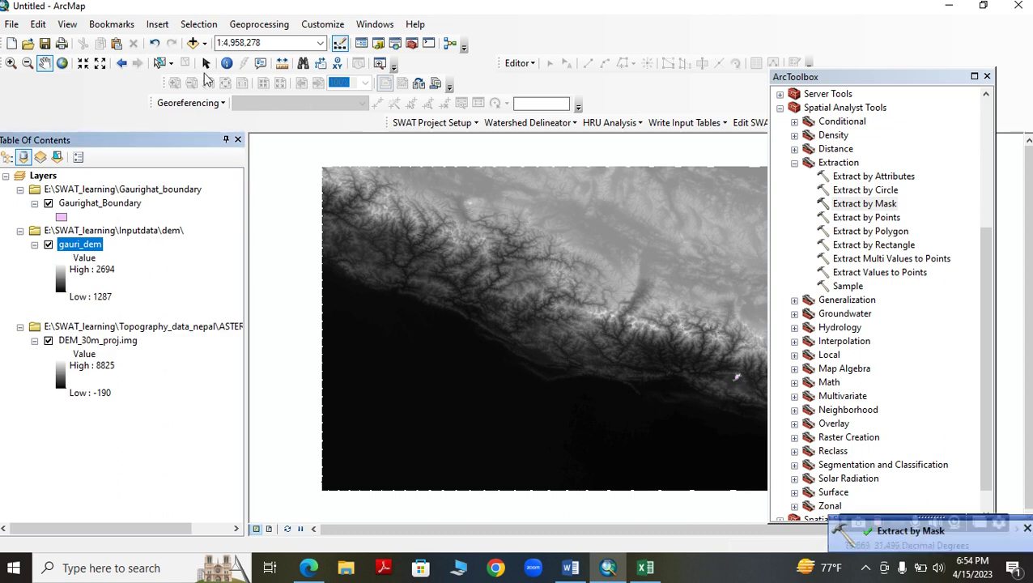
# Add np_lc_2010_v2f.tif to the map from the data folder of lulc_npl_ICIMOD_2010 in Topography_data_nepal
pyautogui.click(194, 43)
pyautogui.click(538, 181)
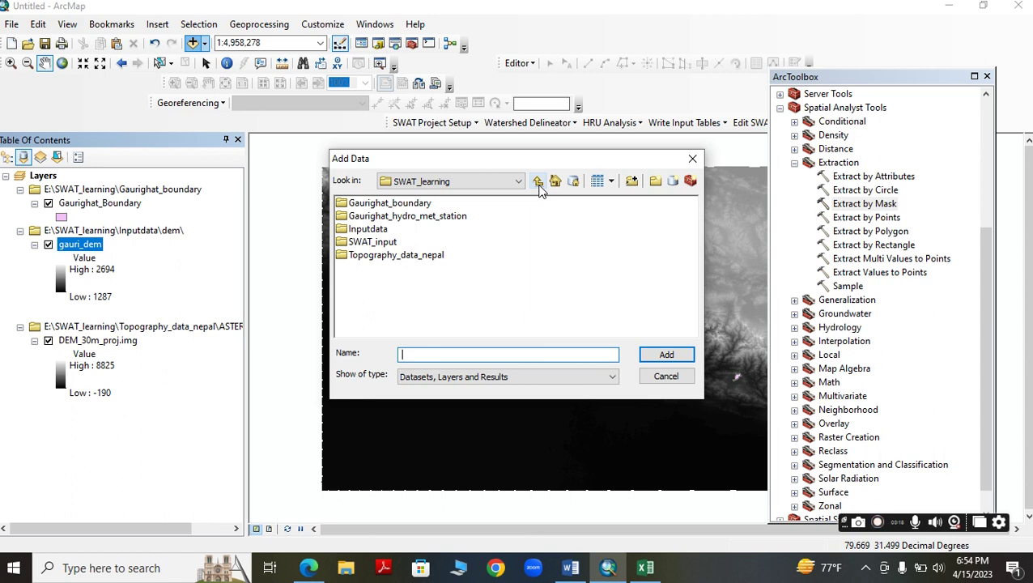
pyautogui.doubleClick(437, 256)
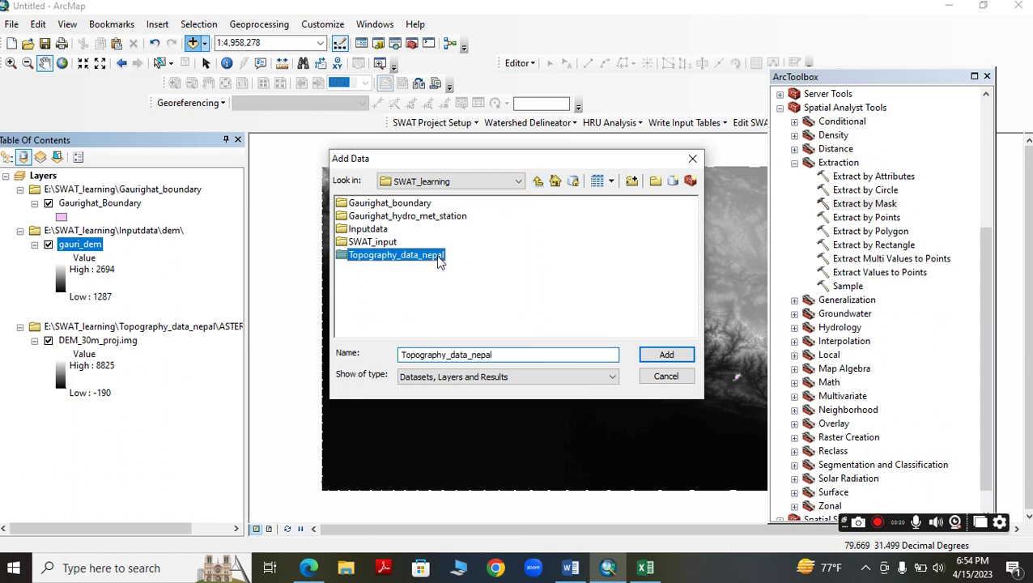
pyautogui.doubleClick(390, 215)
pyautogui.doubleClick(357, 203)
pyautogui.click(362, 204)
pyautogui.click(661, 357)
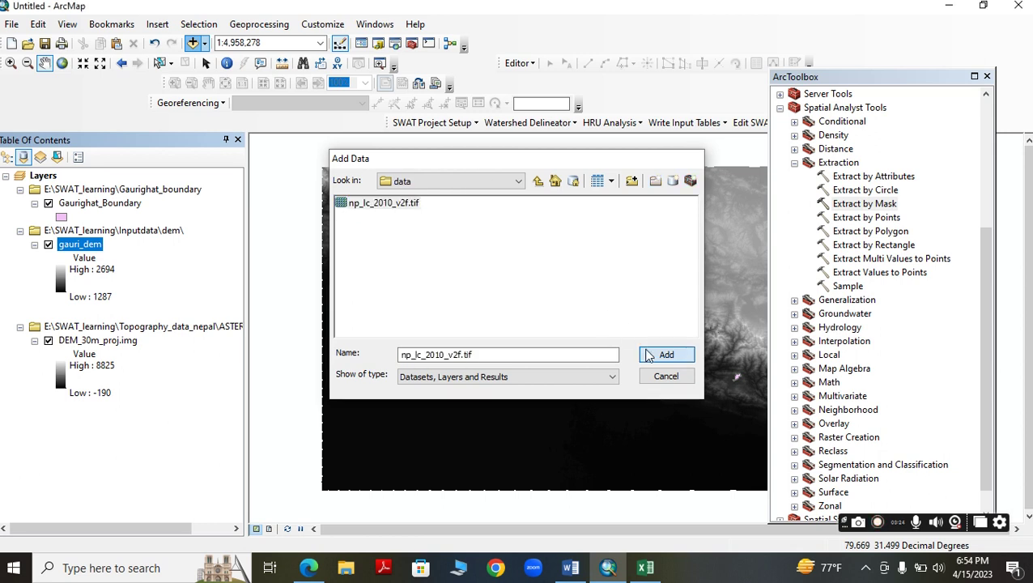
# Set up Extract by Mask with np_lc_2010_v2f.tif as input raster and Gaurighat_Boundary as mask data
pyautogui.doubleClick(860, 205)
pyautogui.click(669, 169)
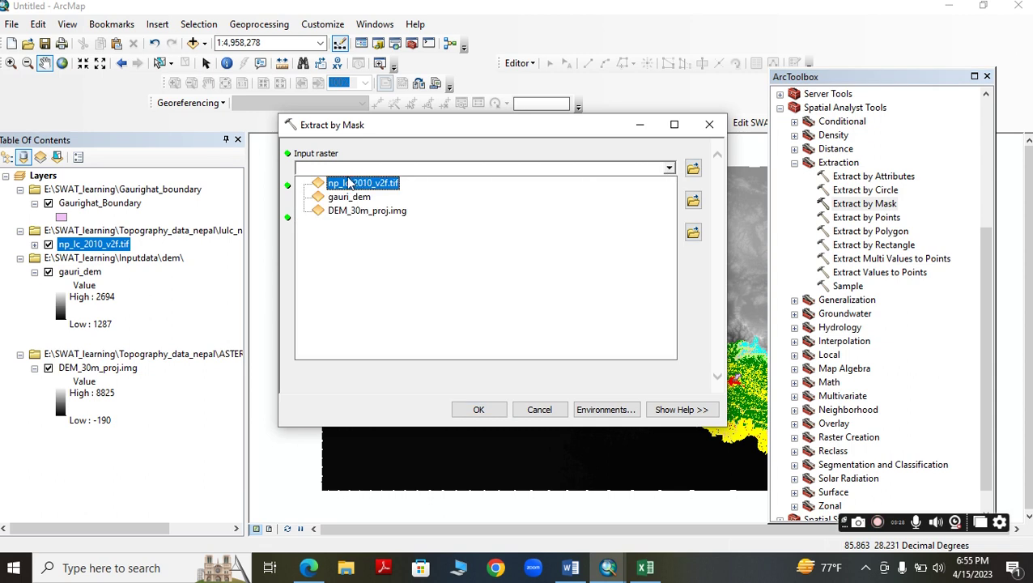
pyautogui.click(340, 179)
pyautogui.click(669, 200)
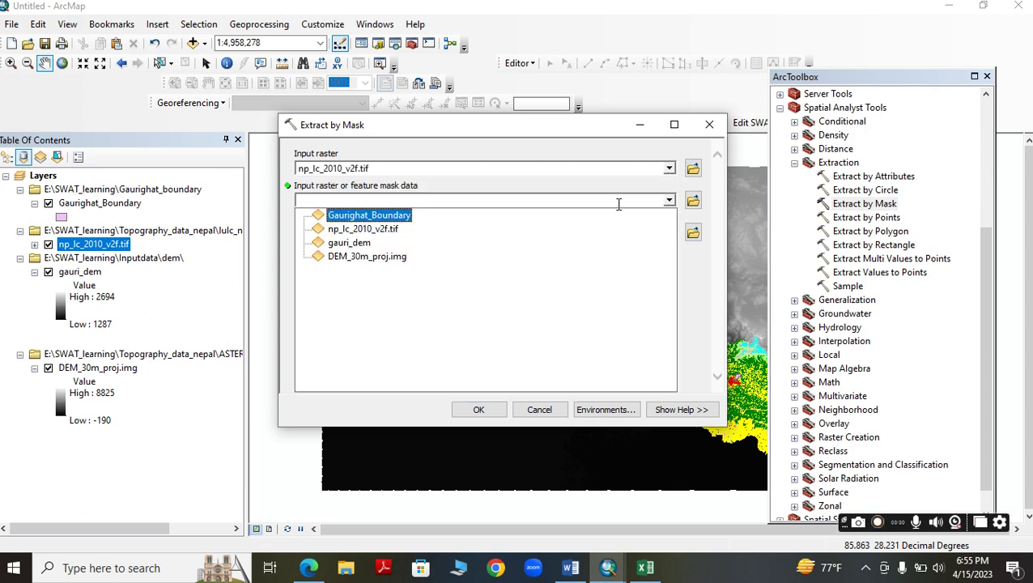
pyautogui.click(356, 214)
# Create a folder named lulc inside Inputdata for the land cover output raster
pyautogui.click(694, 233)
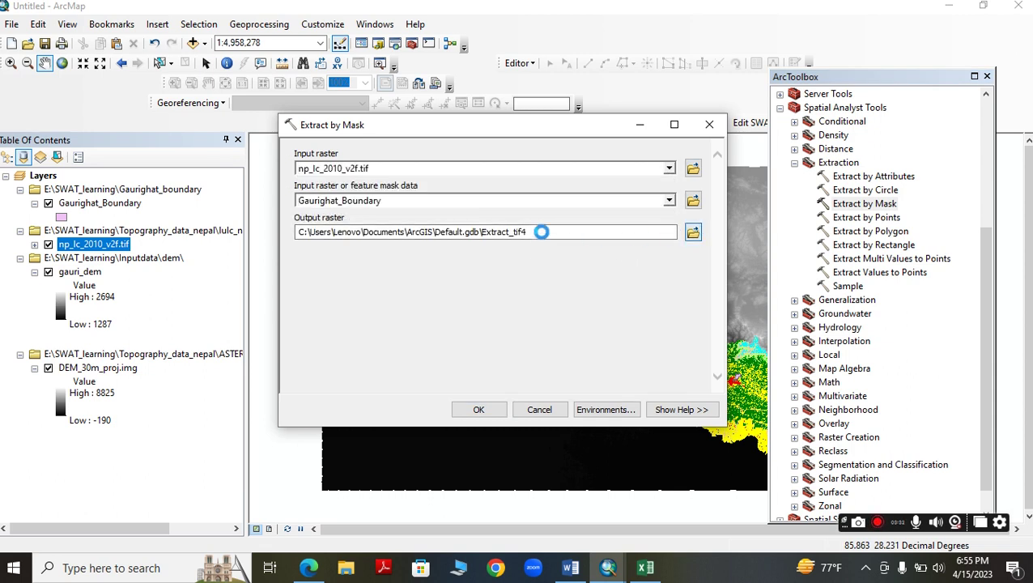
pyautogui.click(523, 180)
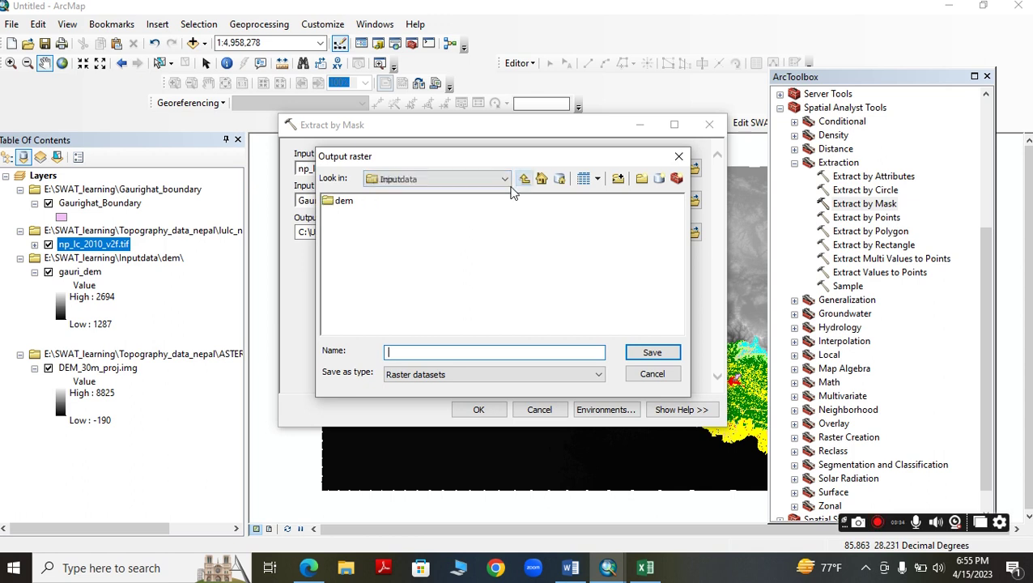
pyautogui.click(643, 179)
pyautogui.press('BackSpace')
pyautogui.write('lulc')
pyautogui.press('Return')
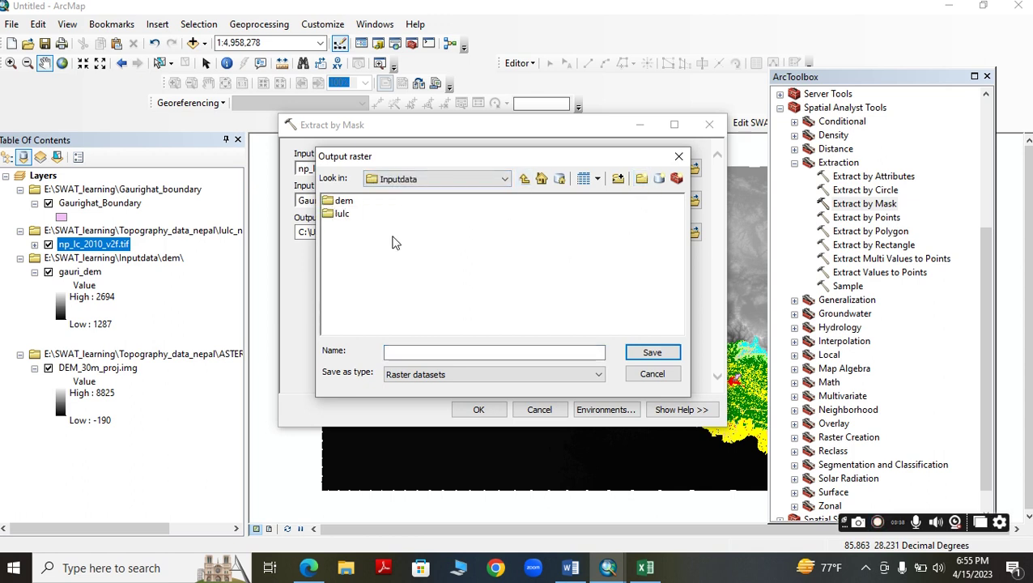
# Save the output raster as lulc_gauri in the lulc folder and run Extract by Mask
pyautogui.doubleClick(339, 215)
pyautogui.write('lulc_')
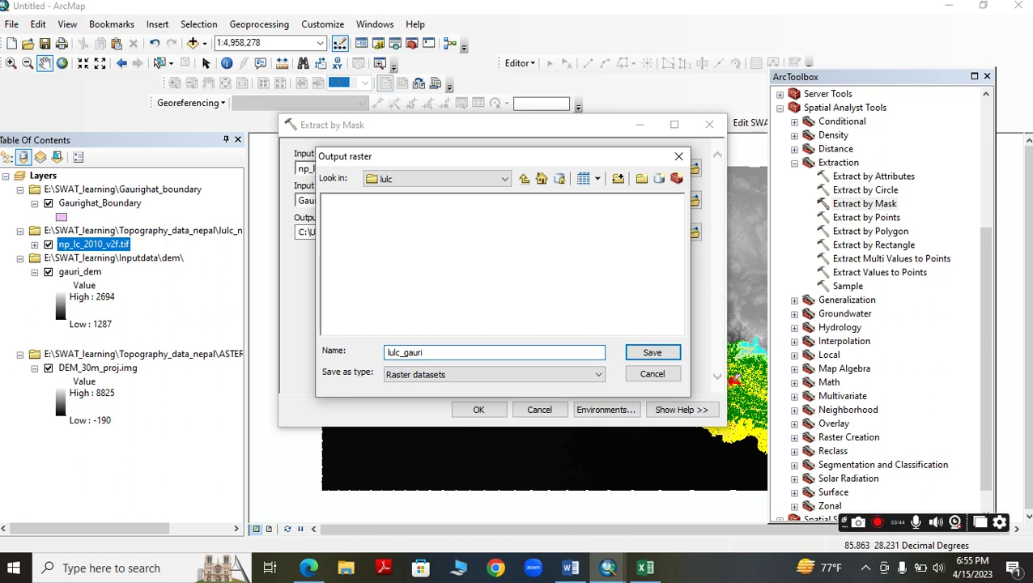
pyautogui.write('gauri')
pyautogui.click(651, 353)
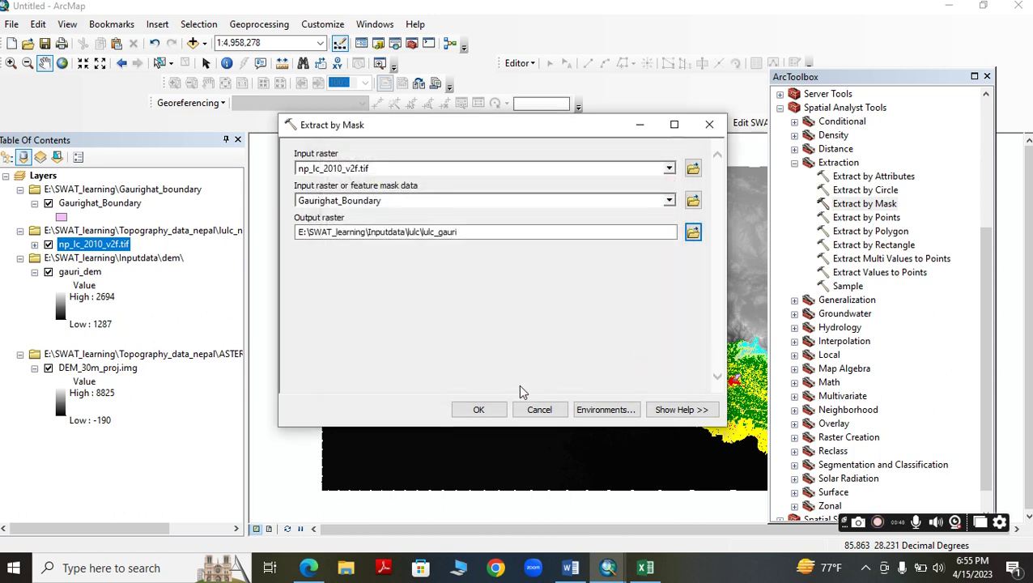
pyautogui.click(479, 409)
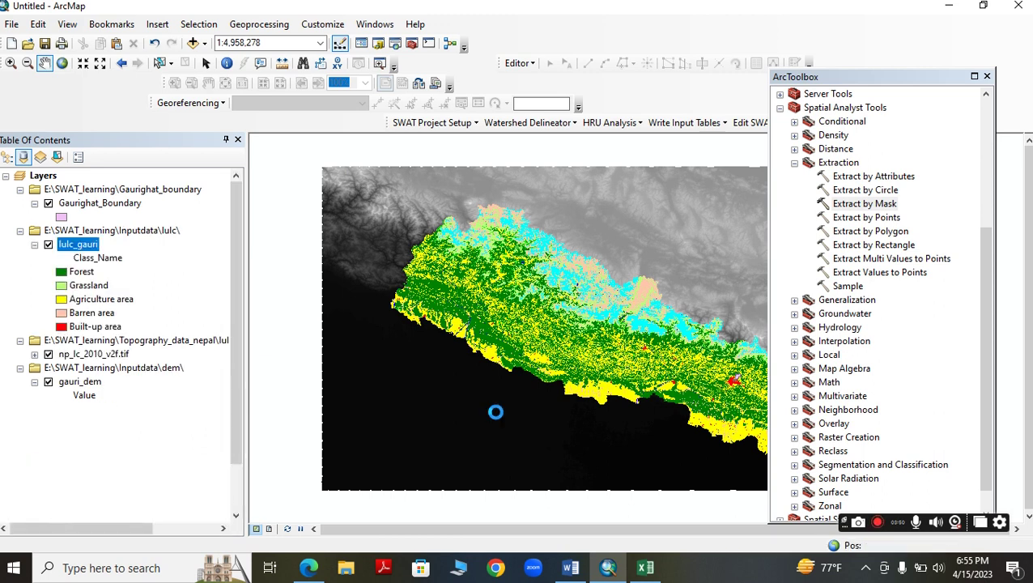
# Add the soil shapefile Nepalsoter_2009.shp to the map from the GIS SOTER Nepal folder in SOTER_NPL
pyautogui.moveTo(526, 383); pyautogui.dragTo(466, 376)
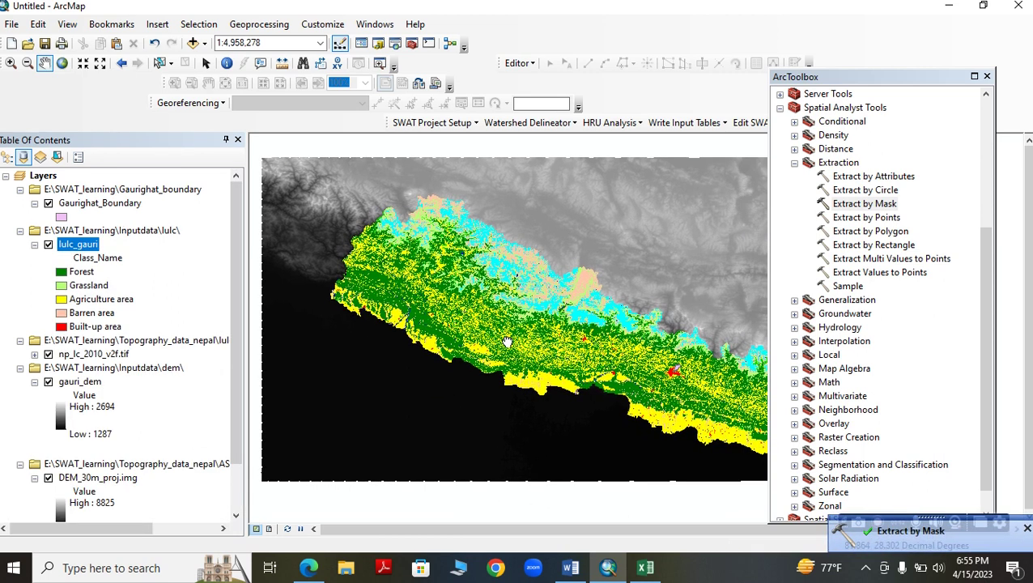
pyautogui.click(195, 44)
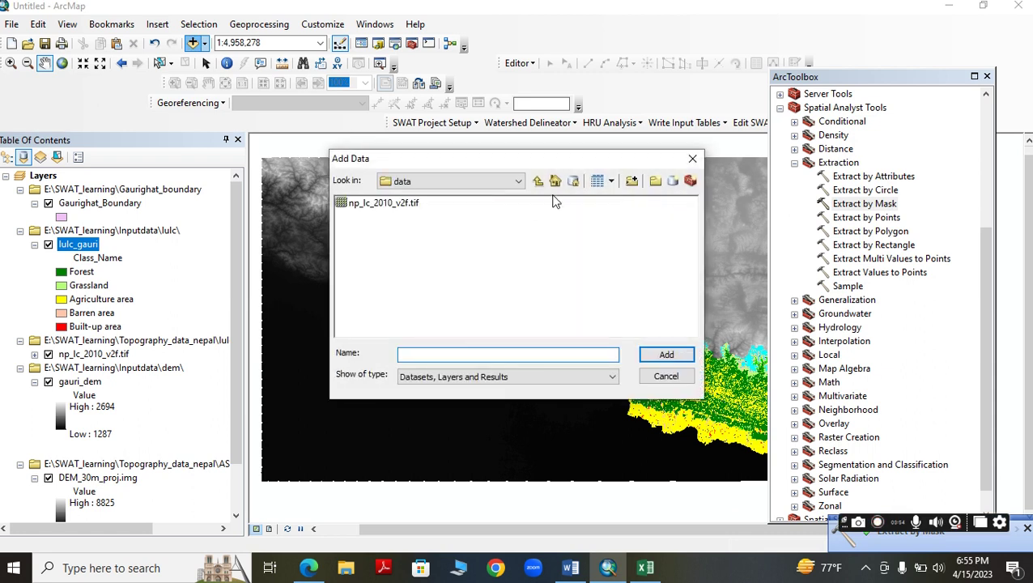
pyautogui.click(538, 182)
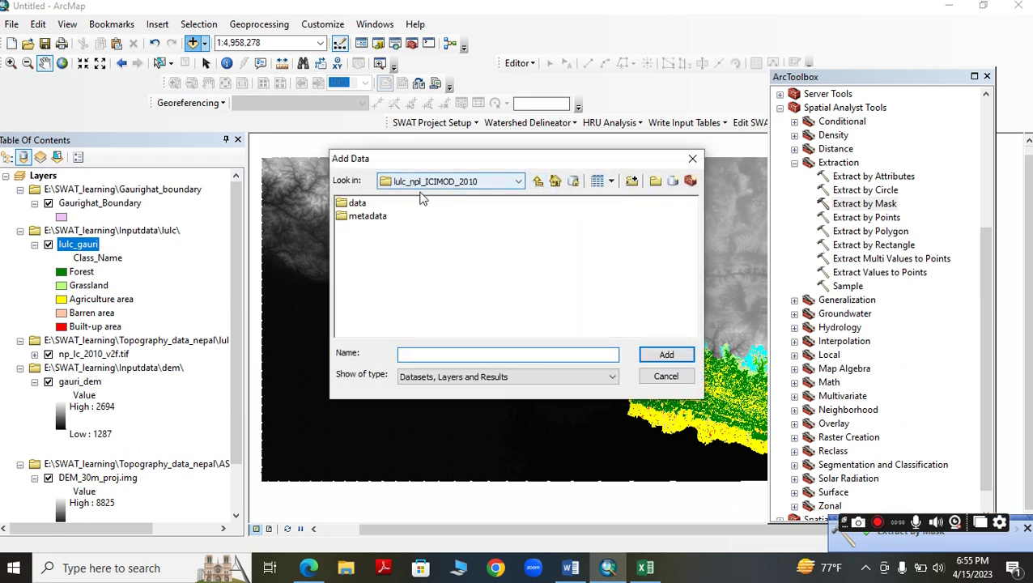
pyautogui.click(538, 182)
pyautogui.doubleClick(382, 226)
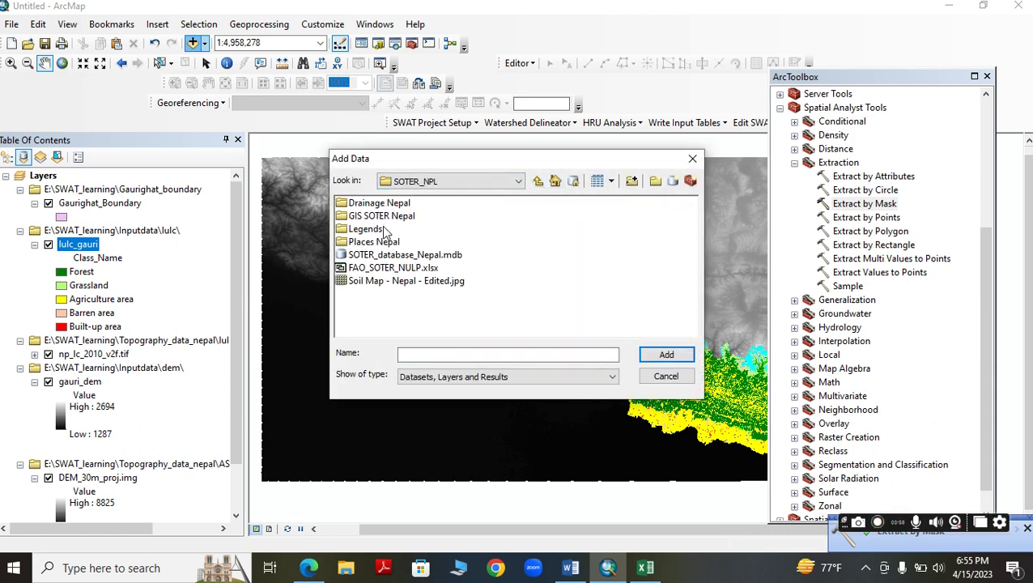
pyautogui.doubleClick(382, 217)
pyautogui.click(395, 204)
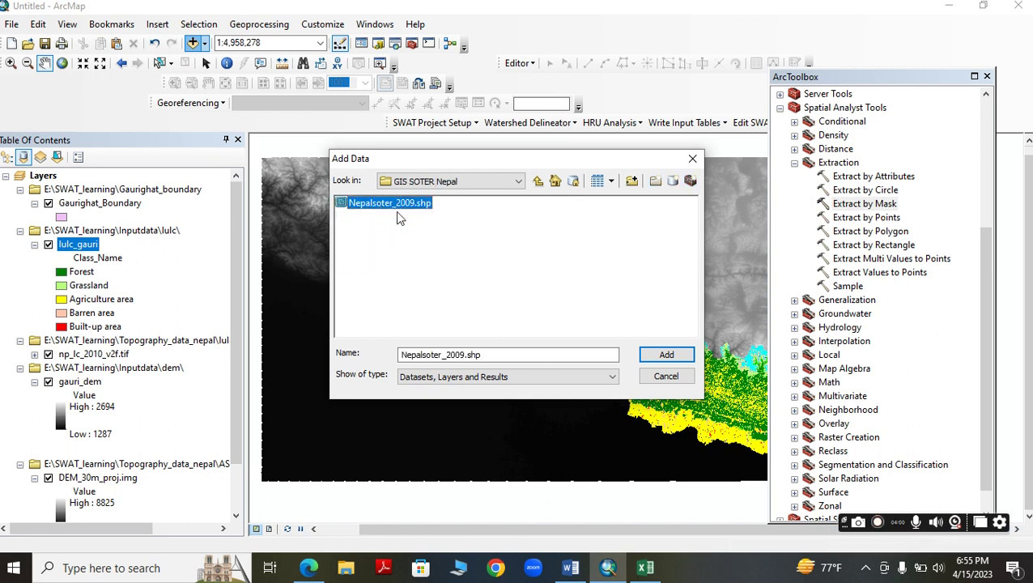
pyautogui.click(667, 355)
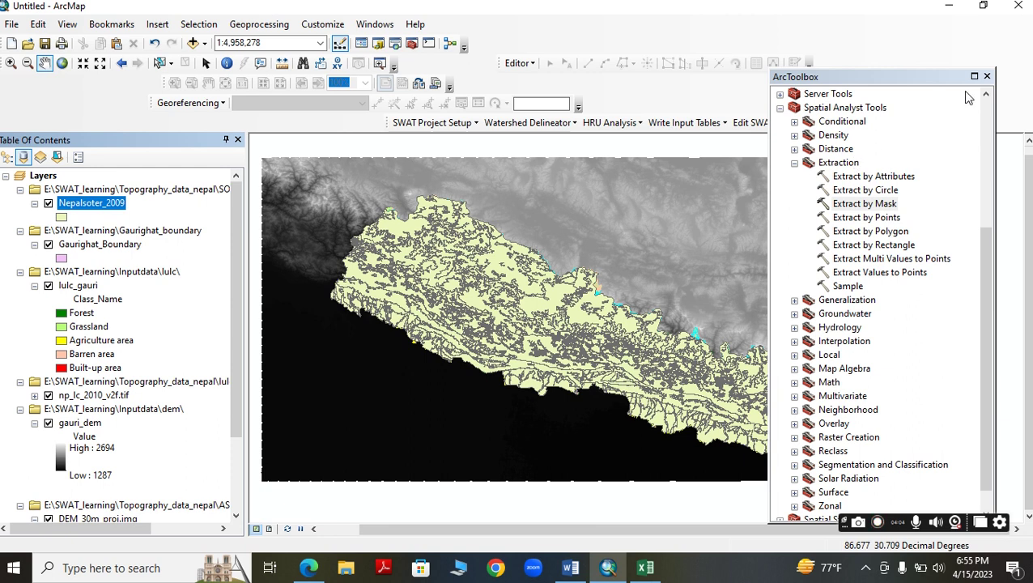
# Set up the Clip (Analysis) tool with Nepalsoter_2009 as input features and Gaurighat_Boundary as clip features
pyautogui.click(987, 77)
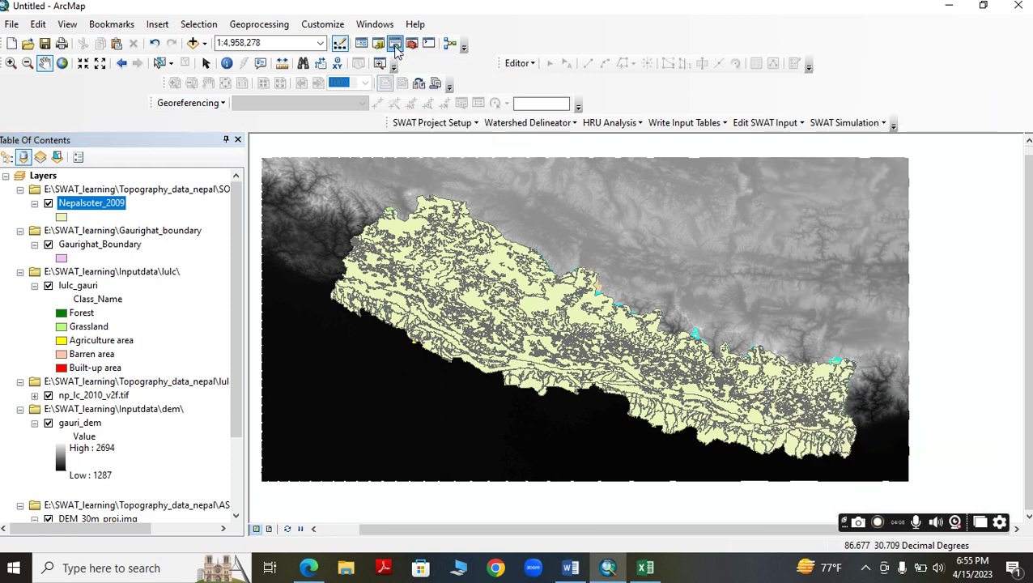
pyautogui.click(395, 42)
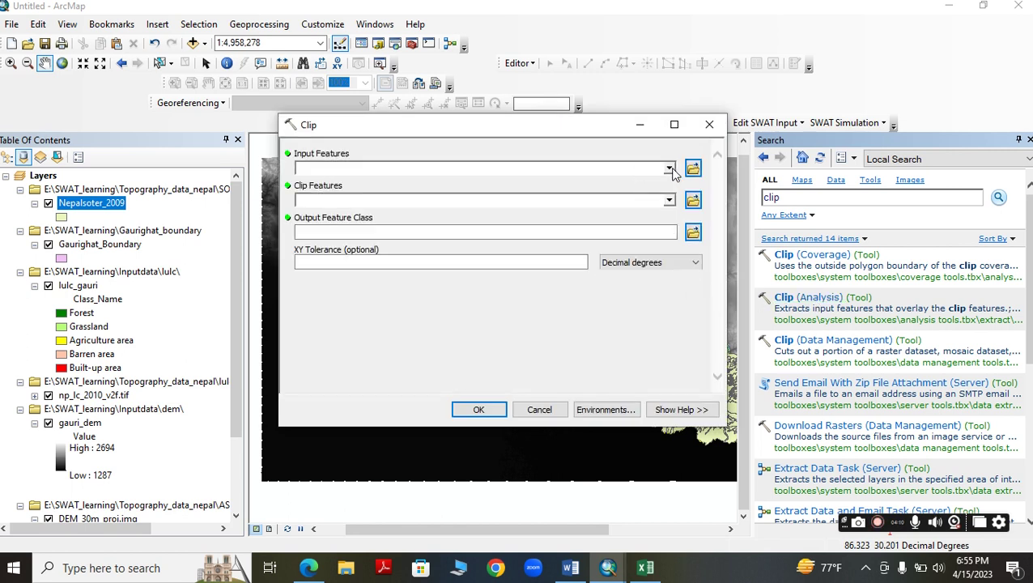
pyautogui.click(670, 169)
pyautogui.click(395, 185)
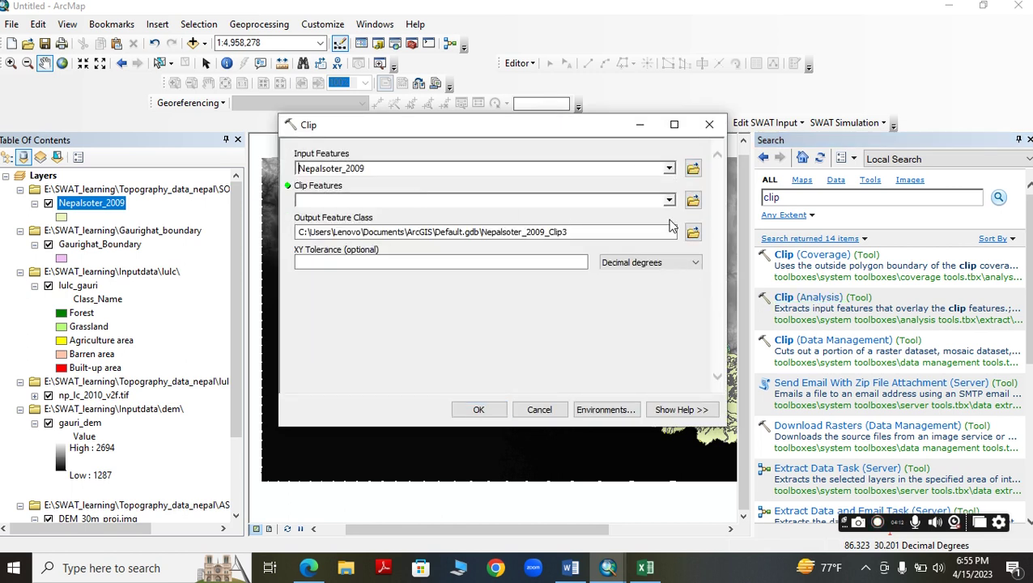
pyautogui.click(670, 201)
pyautogui.click(379, 228)
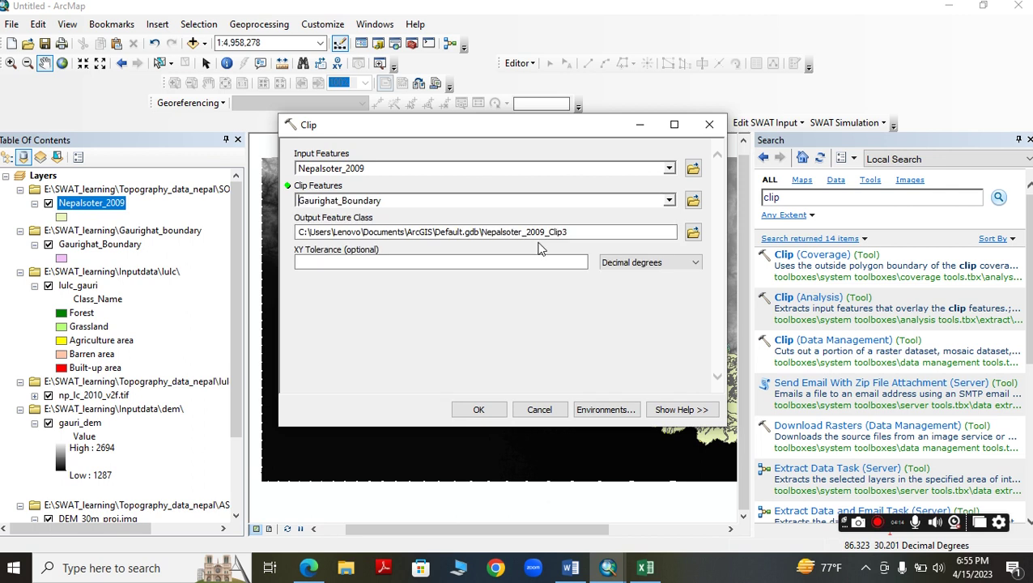
# Create a folder named soil inside Inputdata for the clipped output feature class
pyautogui.click(692, 233)
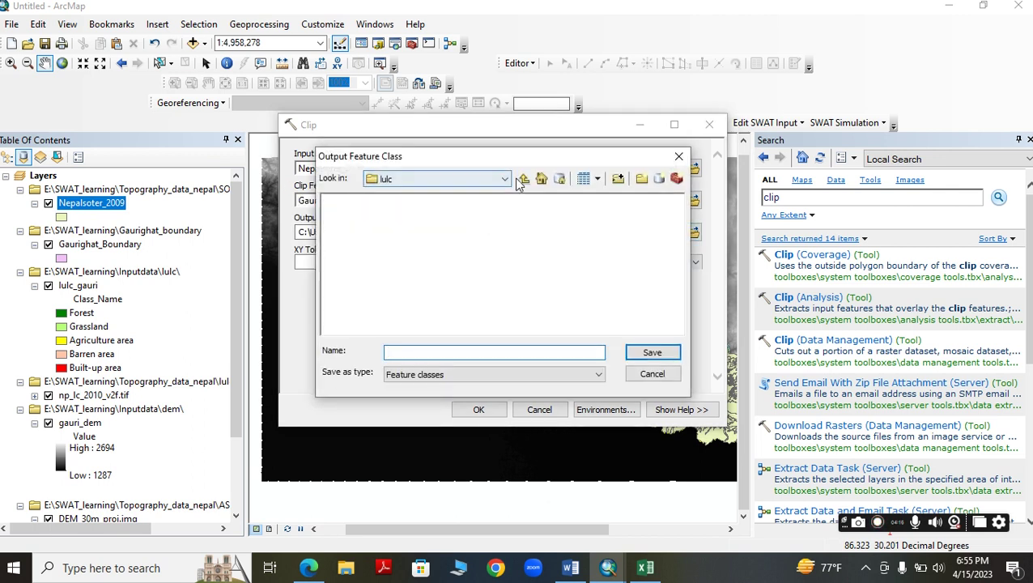
pyautogui.click(522, 180)
pyautogui.click(641, 179)
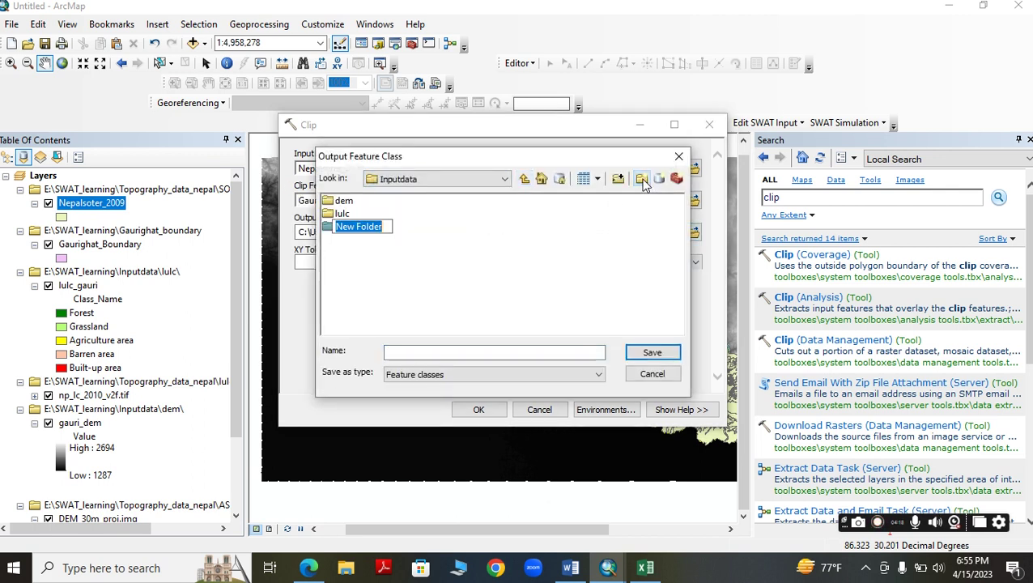
pyautogui.write('soil')
pyautogui.press('Return')
# Save the output feature class as gauri_soil in the soil folder and run Clip
pyautogui.doubleClick(335, 230)
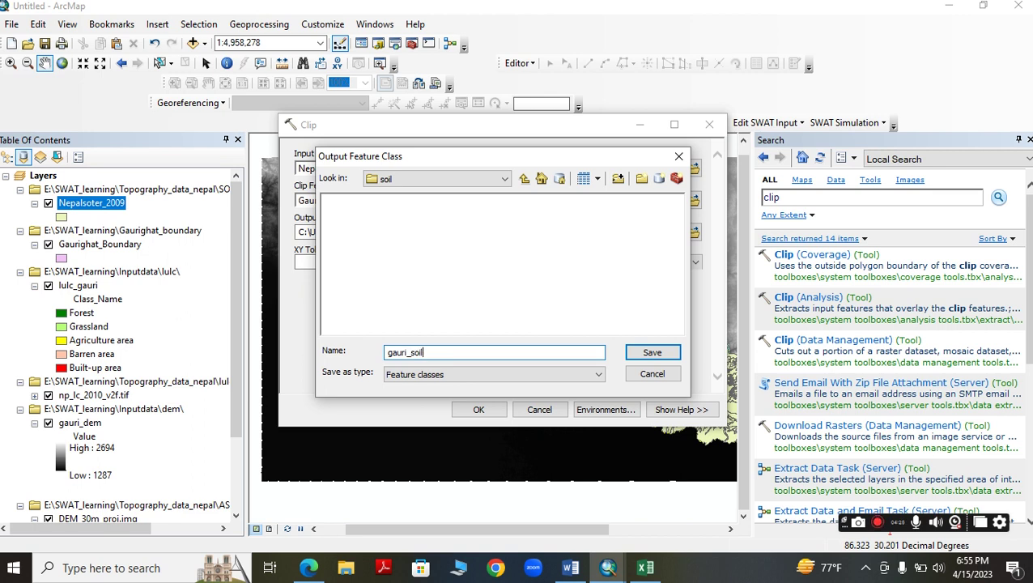
pyautogui.click(648, 353)
pyautogui.click(478, 410)
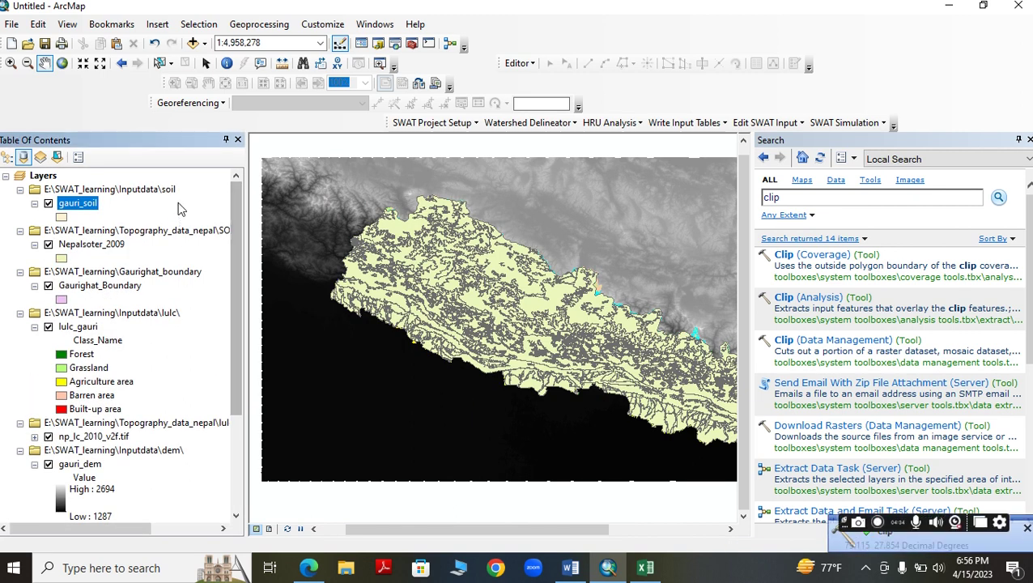
# Check the data source and coordinate system of the gauri_soil layer in its properties
pyautogui.rightClick(89, 208)
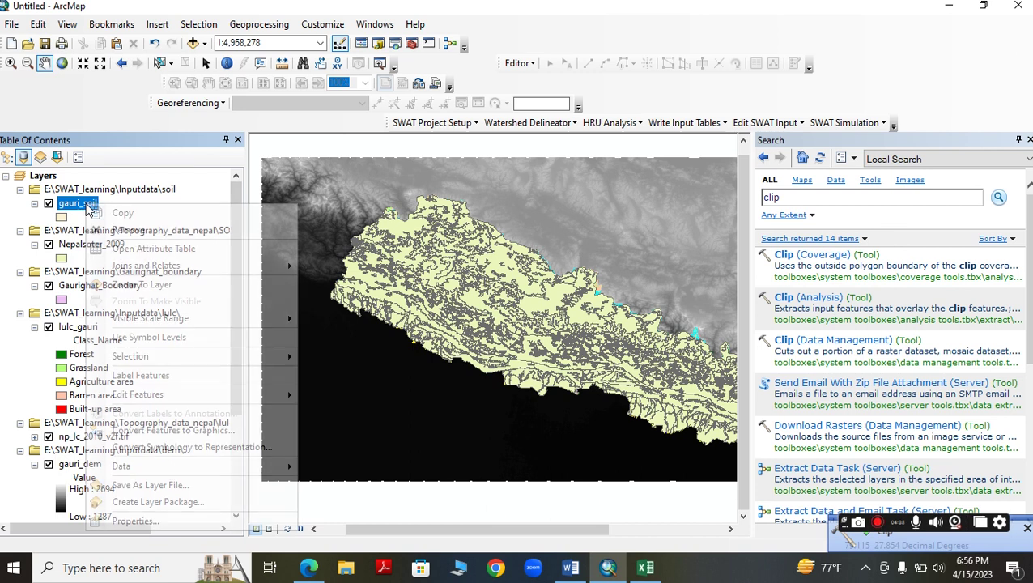
pyautogui.click(142, 521)
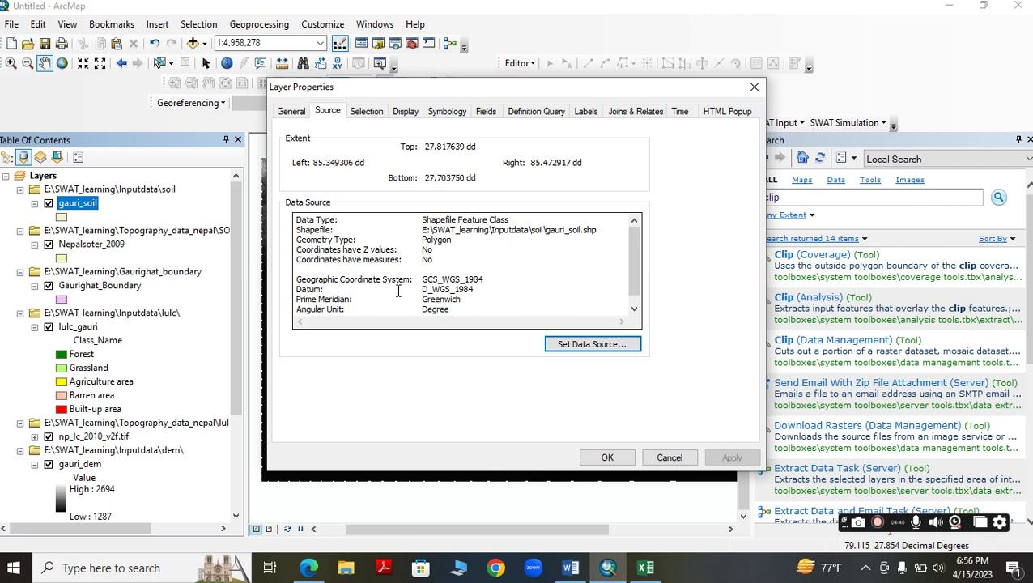
pyautogui.click(753, 88)
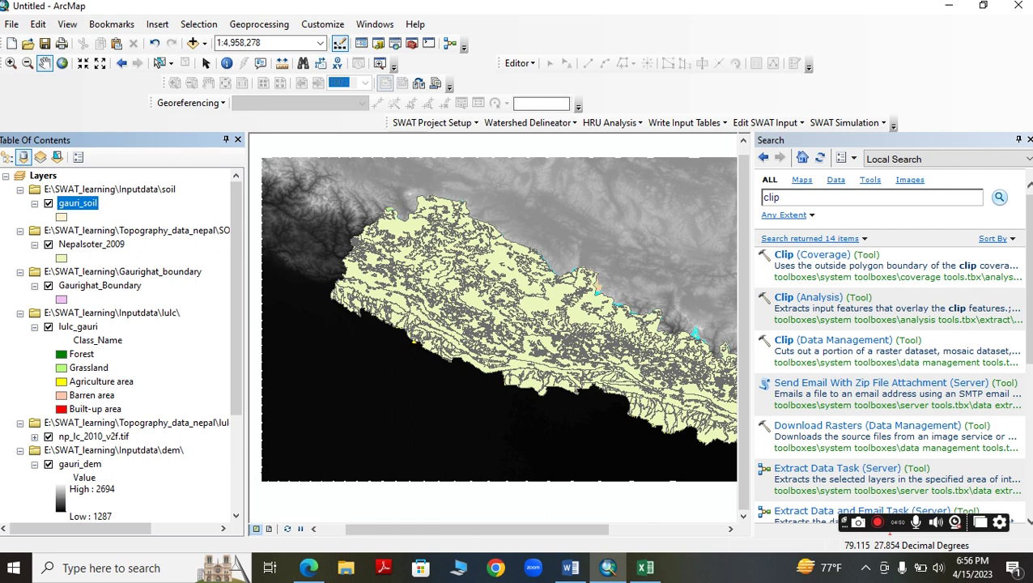
# Start the Project tool from the Projections and Transformations toolset with gauri_soil as the input dataset
pyautogui.click(410, 44)
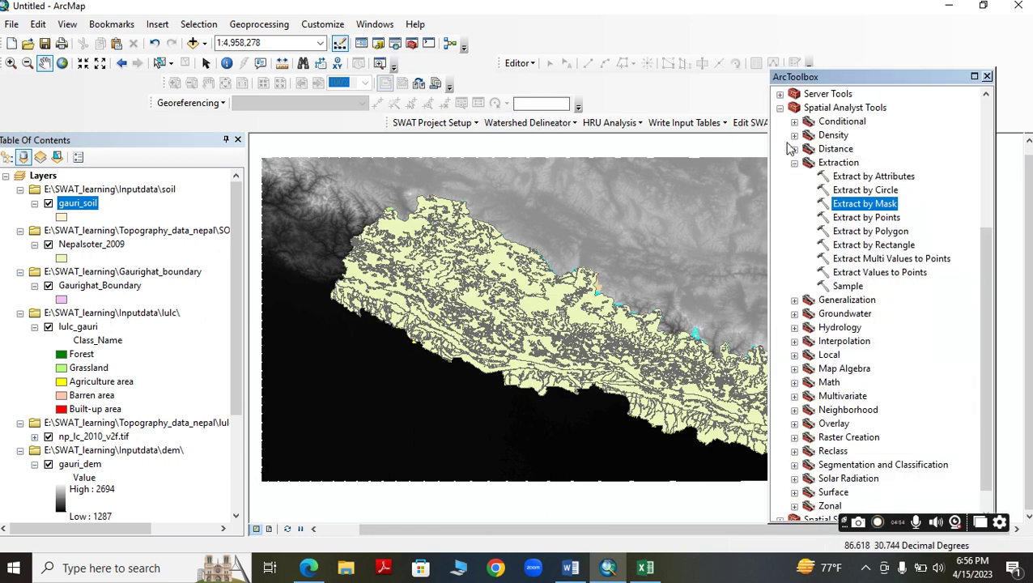
pyautogui.click(780, 109)
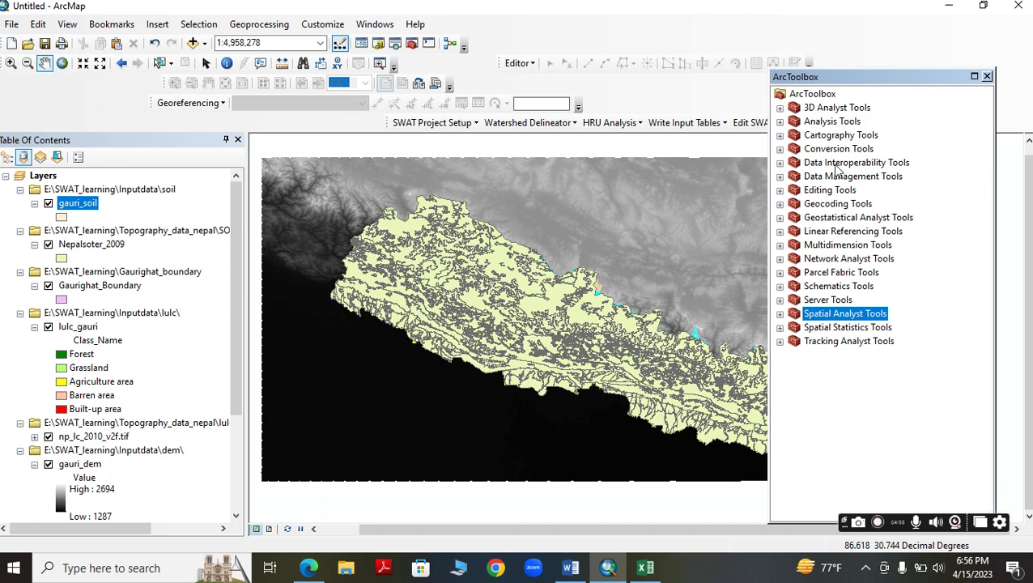
pyautogui.click(780, 176)
pyautogui.scroll(-1, 862, 342)
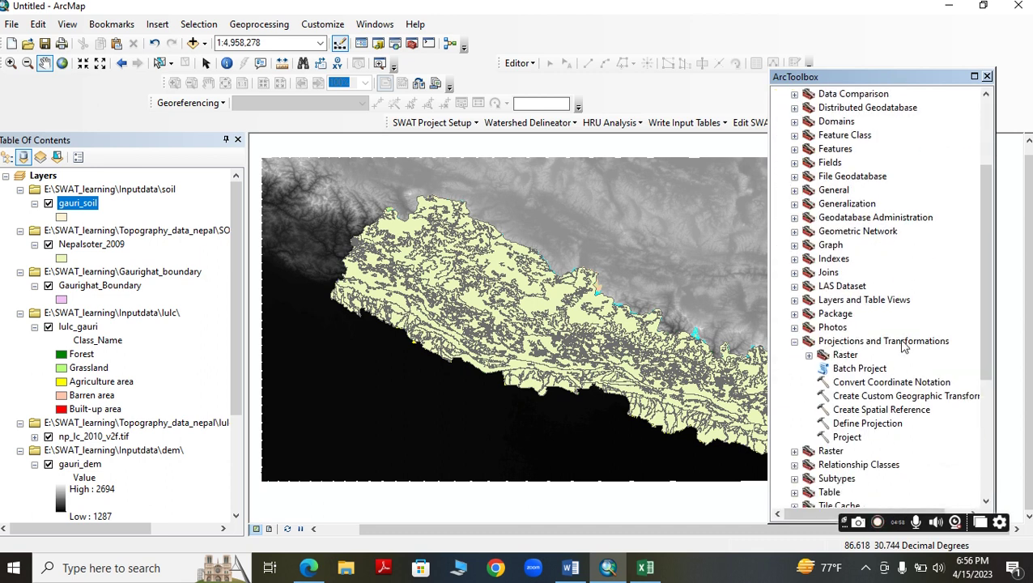
pyautogui.doubleClick(857, 438)
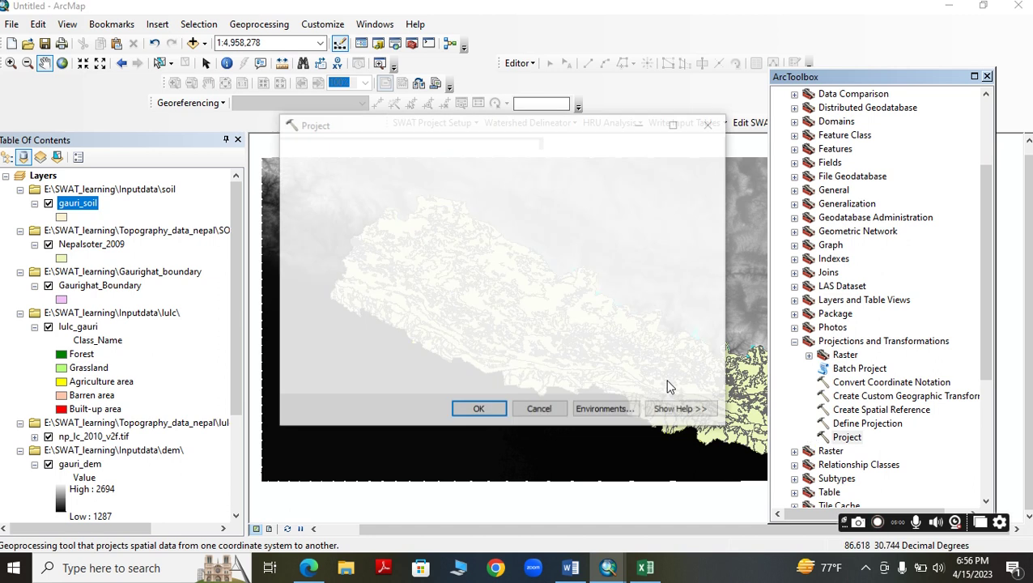
pyautogui.click(669, 167)
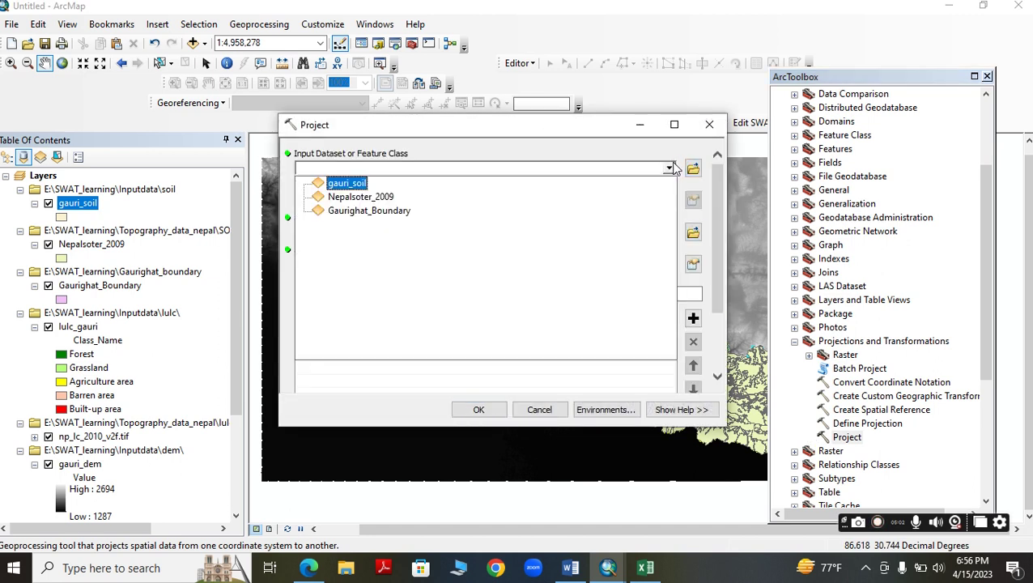
pyautogui.click(362, 186)
# Name the projected output feature class gauri_soil_projected in the soil folder
pyautogui.click(693, 234)
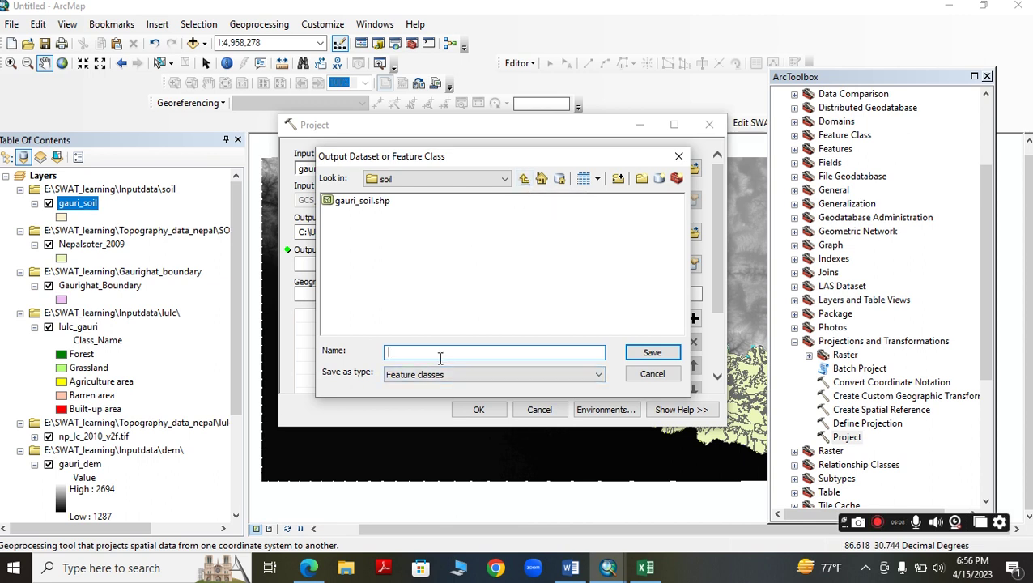
pyautogui.write('gaur')
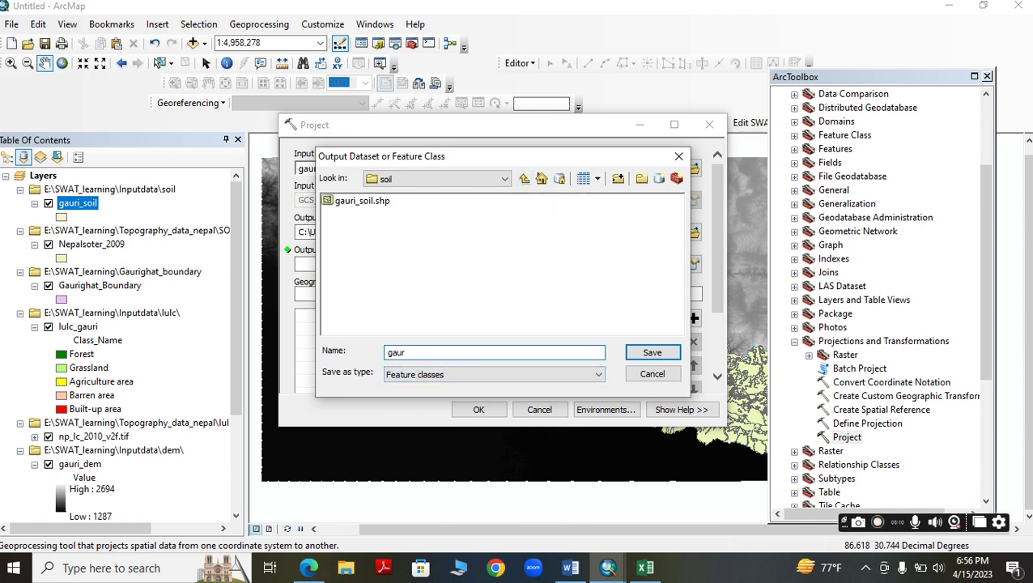
pyautogui.write('i_soil_projected')
pyautogui.click(652, 352)
# Set the output coordinate system to WGS 1984 UTM Zone 45N and run the Project tool
pyautogui.click(694, 266)
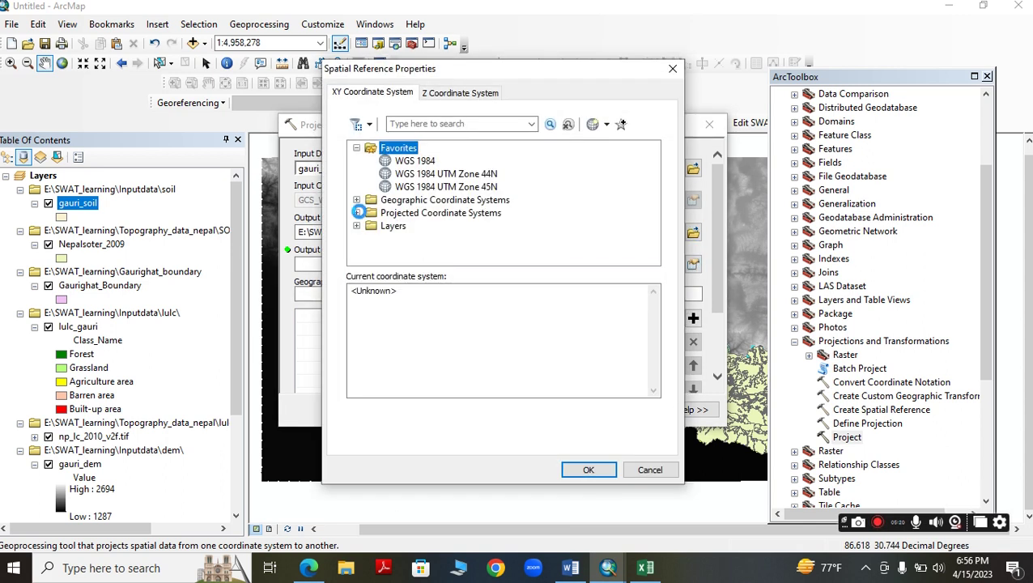
pyautogui.doubleClick(419, 212)
pyautogui.scroll(-2, 421, 214)
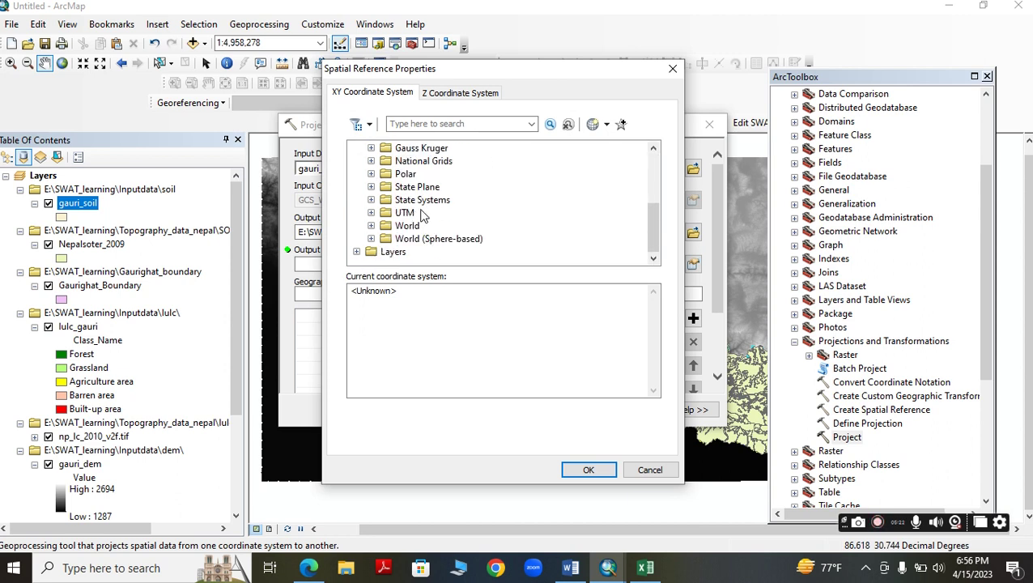
pyautogui.click(371, 212)
pyautogui.scroll(-3, 423, 243)
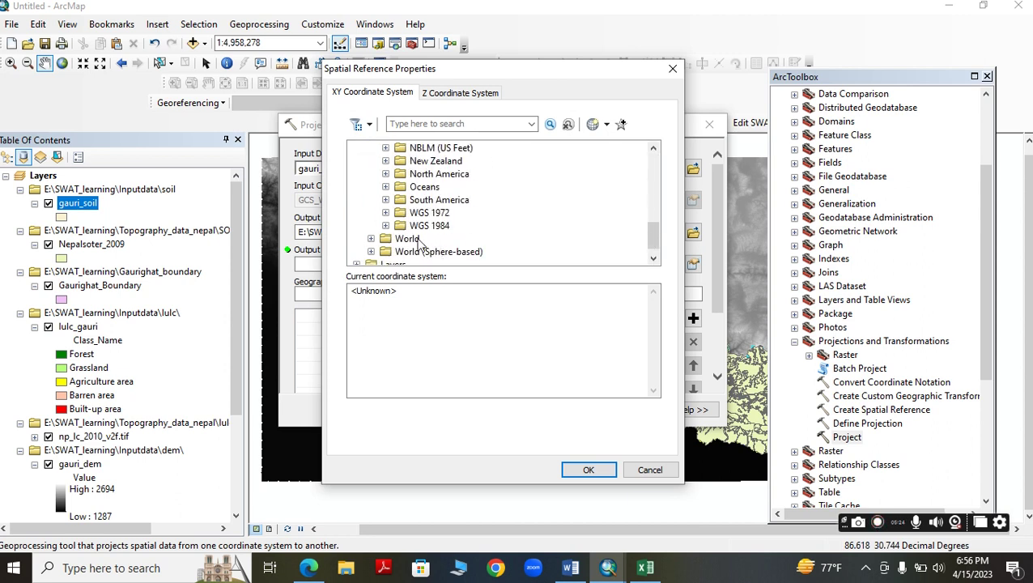
pyautogui.click(386, 226)
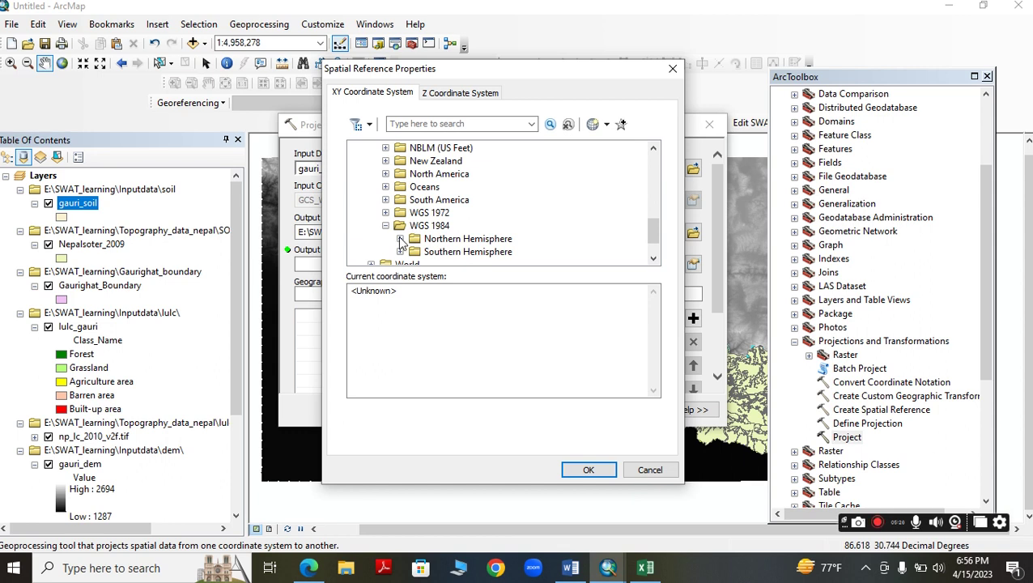
pyautogui.click(400, 239)
pyautogui.scroll(-15, 454, 231)
pyautogui.scroll(-4, 456, 226)
pyautogui.click(486, 252)
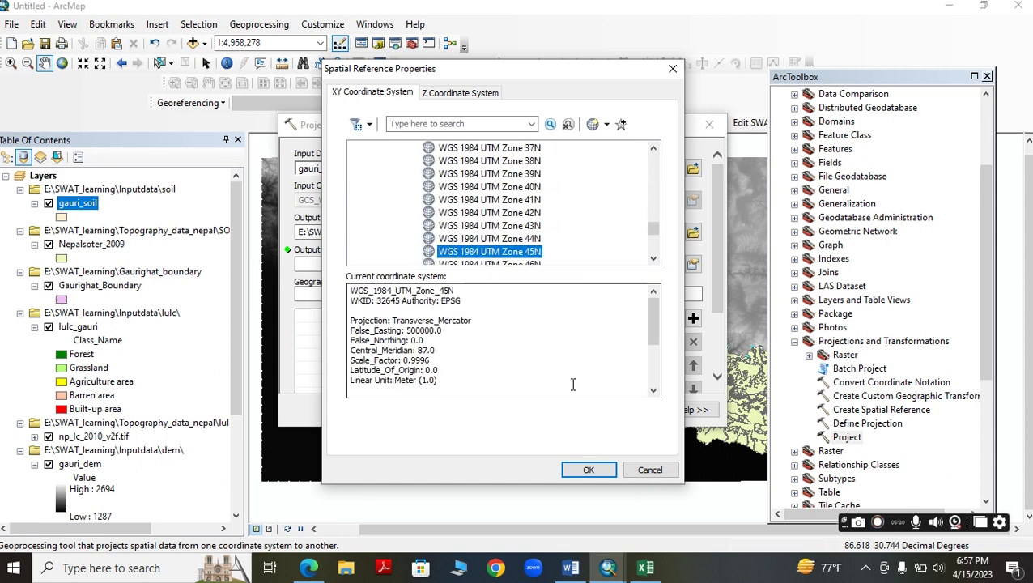
pyautogui.click(587, 470)
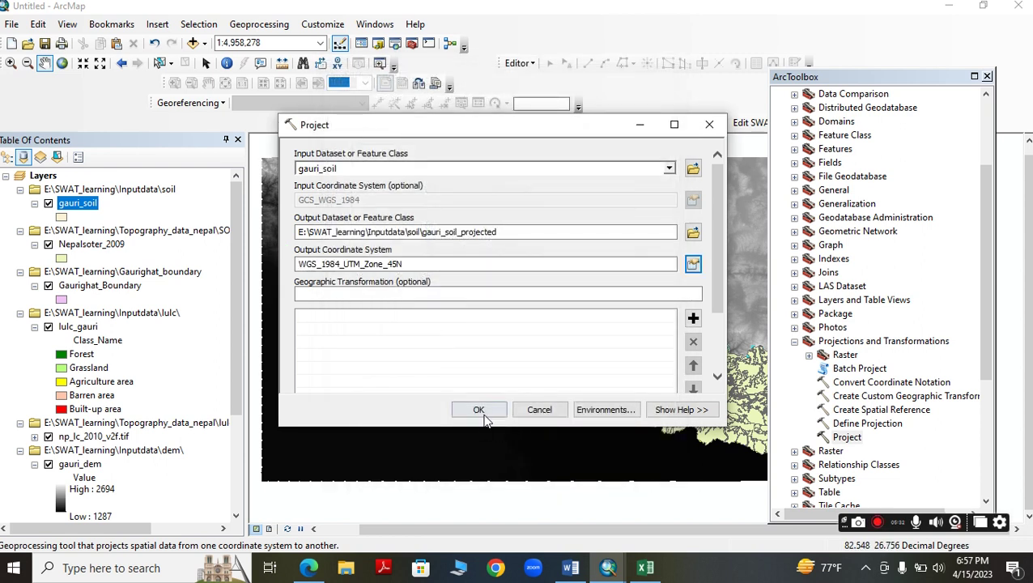
pyautogui.click(481, 411)
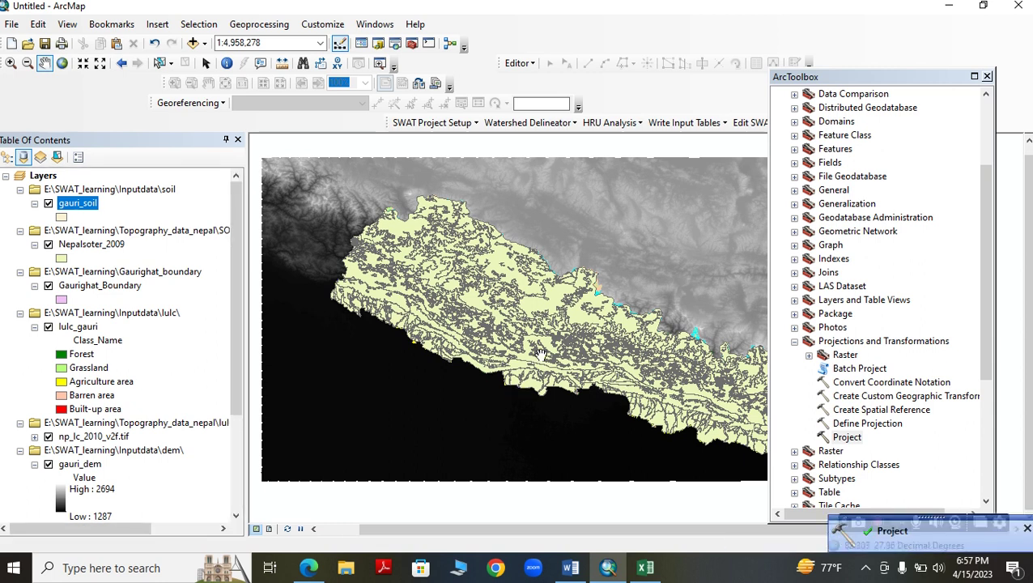
# Hide the Nepalsoter_2009, np_lc_2010_v2f.tif and DEM_30m_proj.img layers and zoom in on the clipped Gaurighat watershed
pyautogui.moveTo(538, 354); pyautogui.dragTo(442, 334)
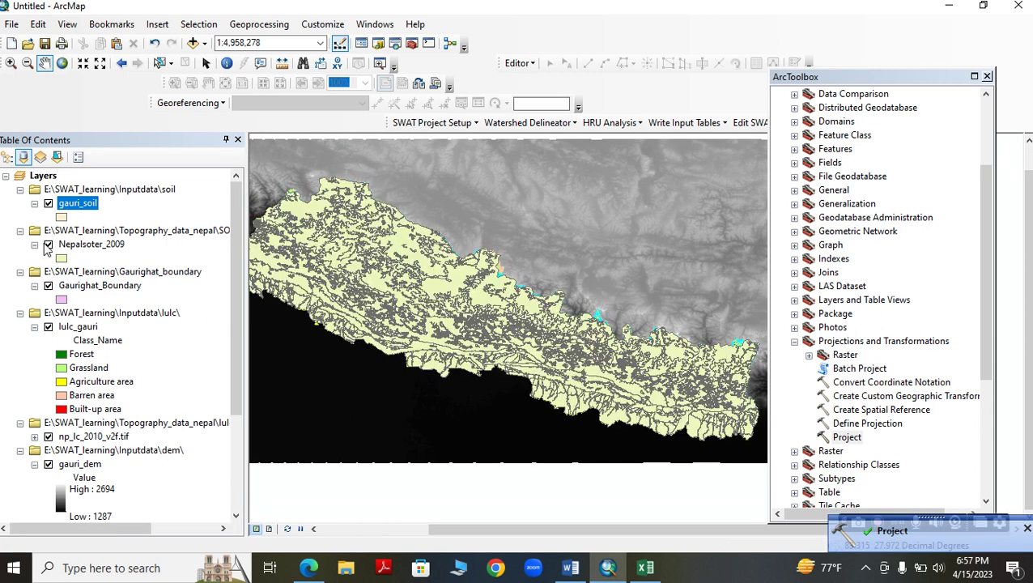
pyautogui.click(48, 244)
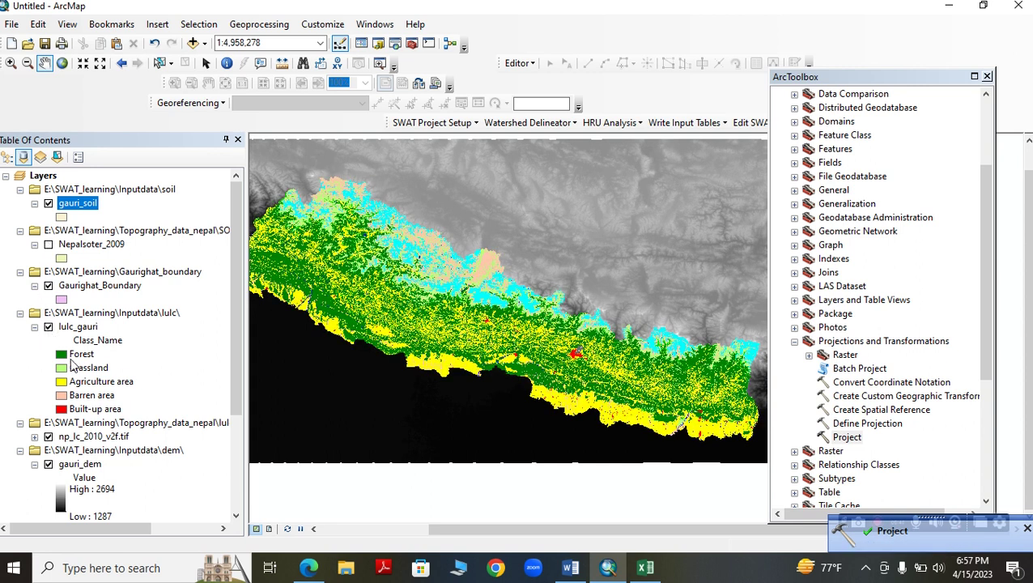
pyautogui.click(47, 437)
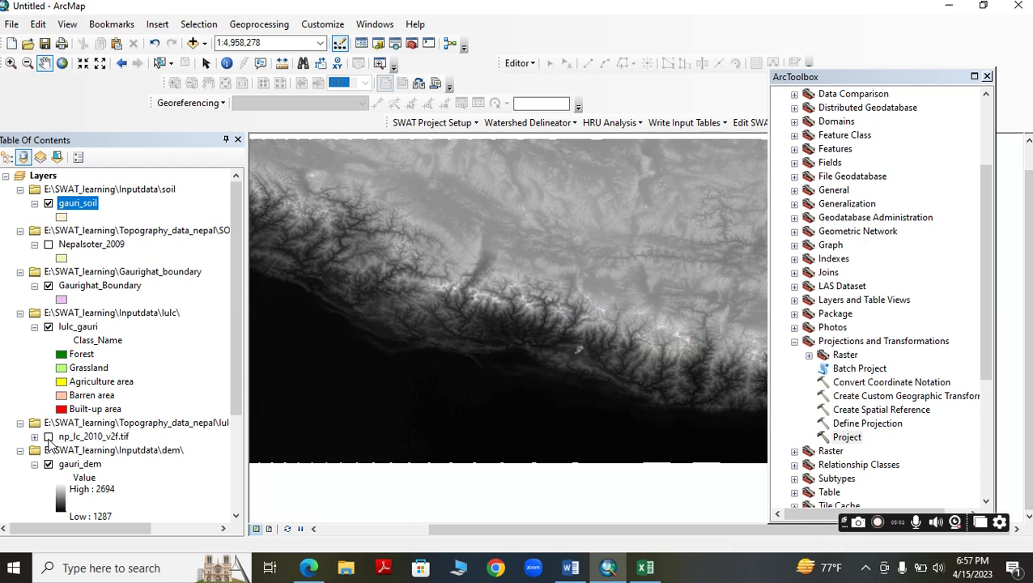
pyautogui.scroll(-4, 44, 454)
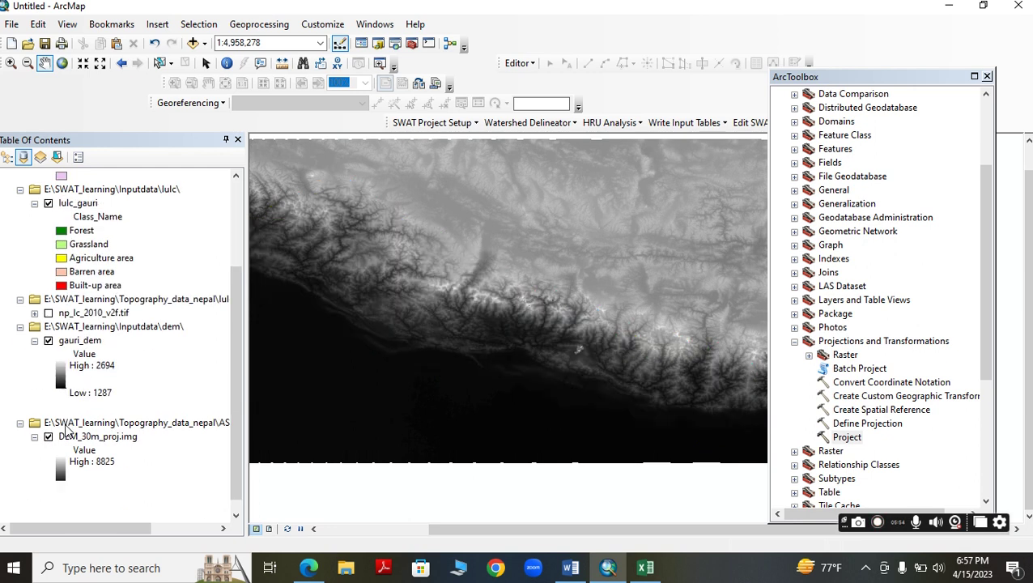
pyautogui.click(49, 422)
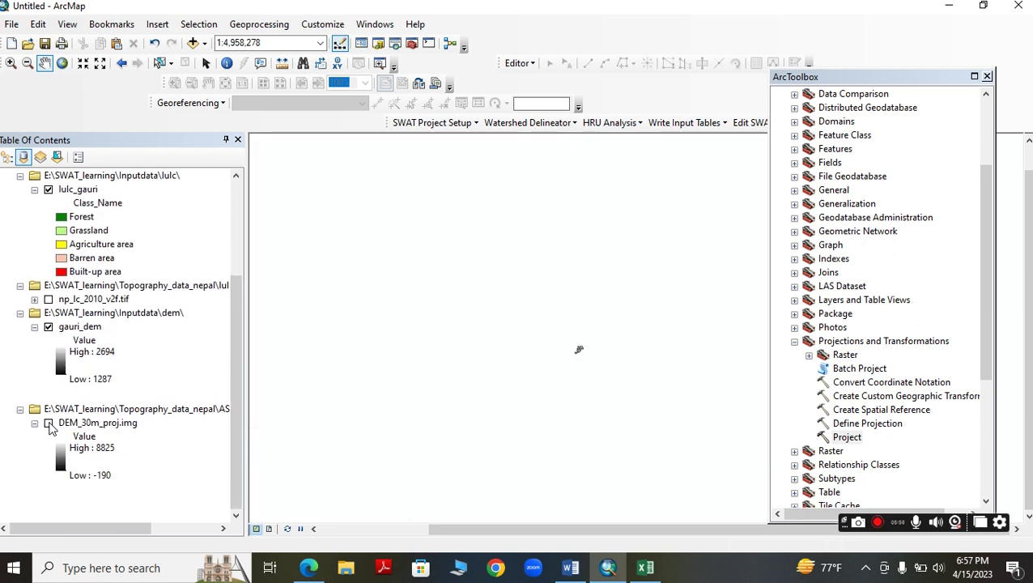
pyautogui.scroll(-5, 593, 356)
pyautogui.scroll(-5, 550, 303)
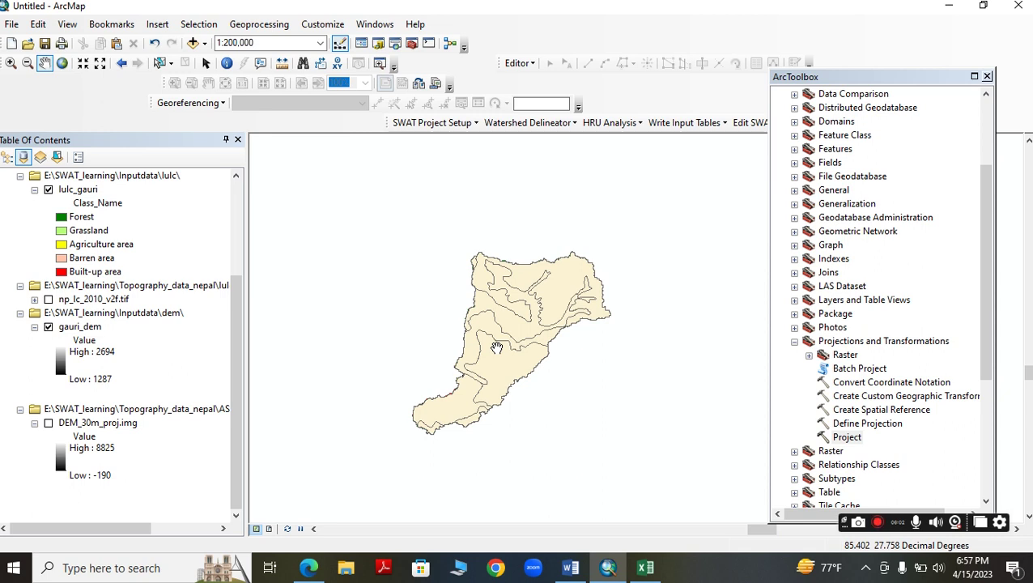
pyautogui.scroll(4, 105, 212)
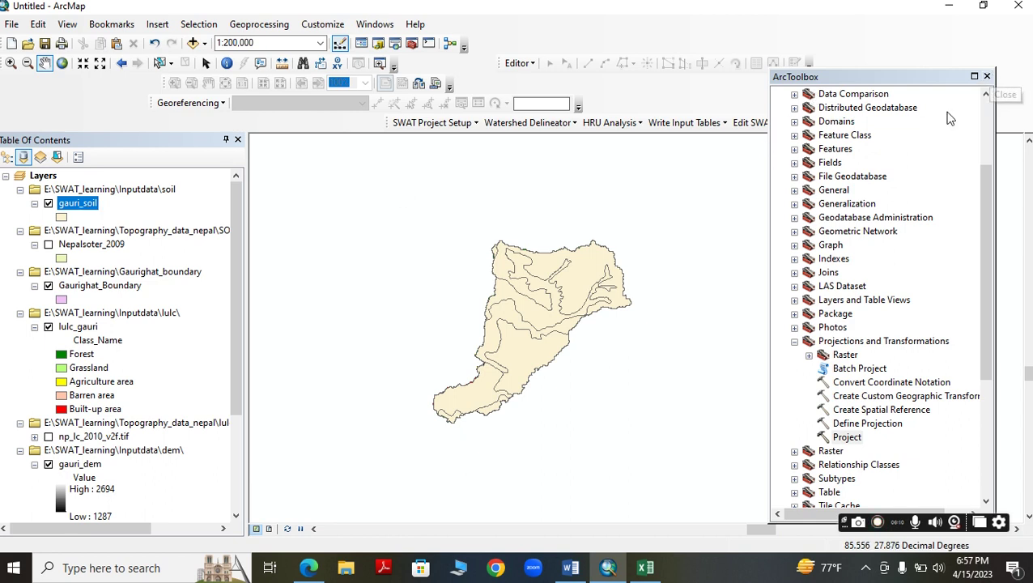
# Collapse the Data Management Tools and expand the Conversion Tools toolbox to show the To Raster toolset
pyautogui.scroll(3, 860, 242)
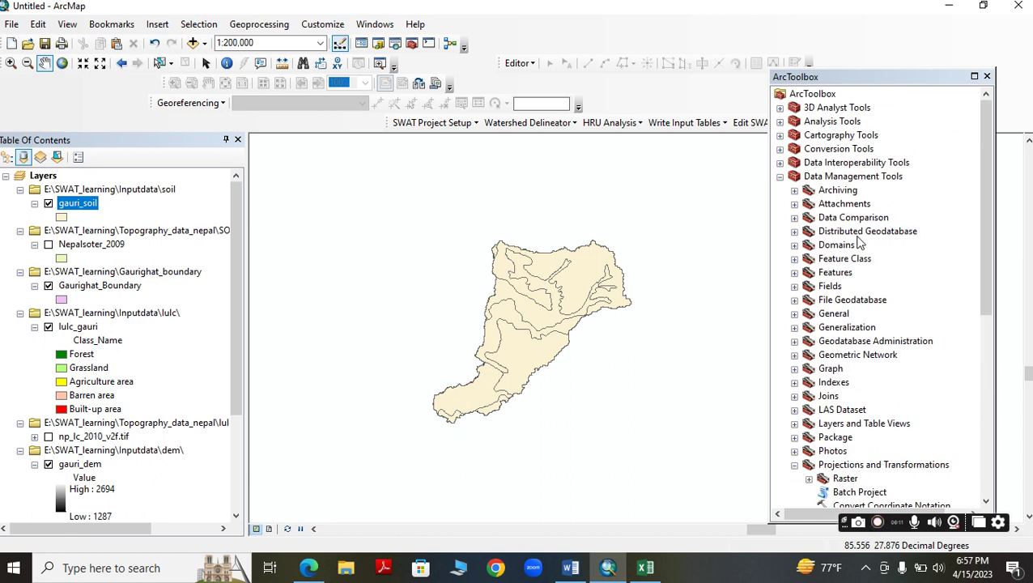
pyautogui.click(780, 177)
pyautogui.click(780, 149)
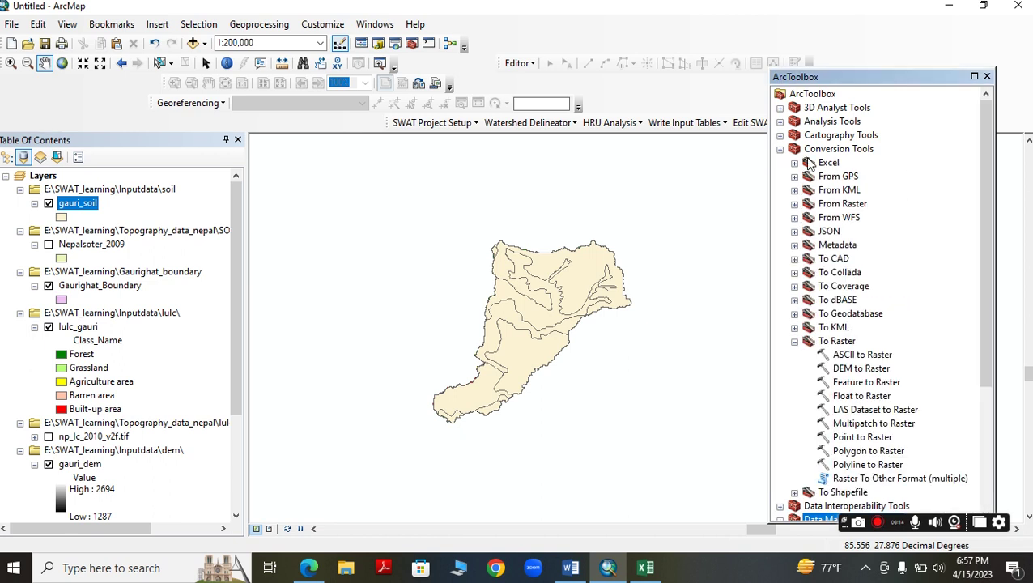
pyautogui.doubleClick(867, 383)
pyautogui.click(669, 167)
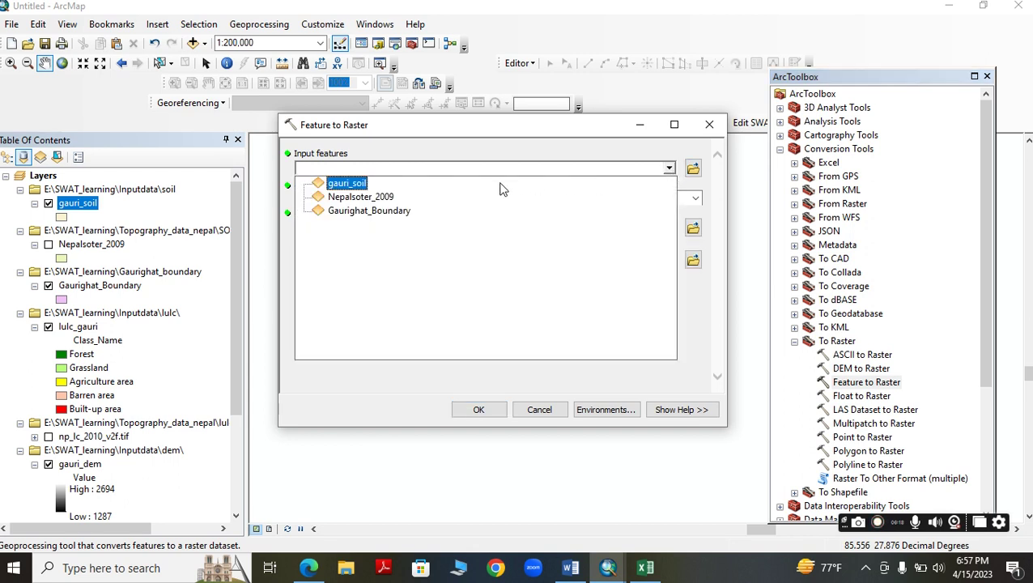
pyautogui.click(710, 124)
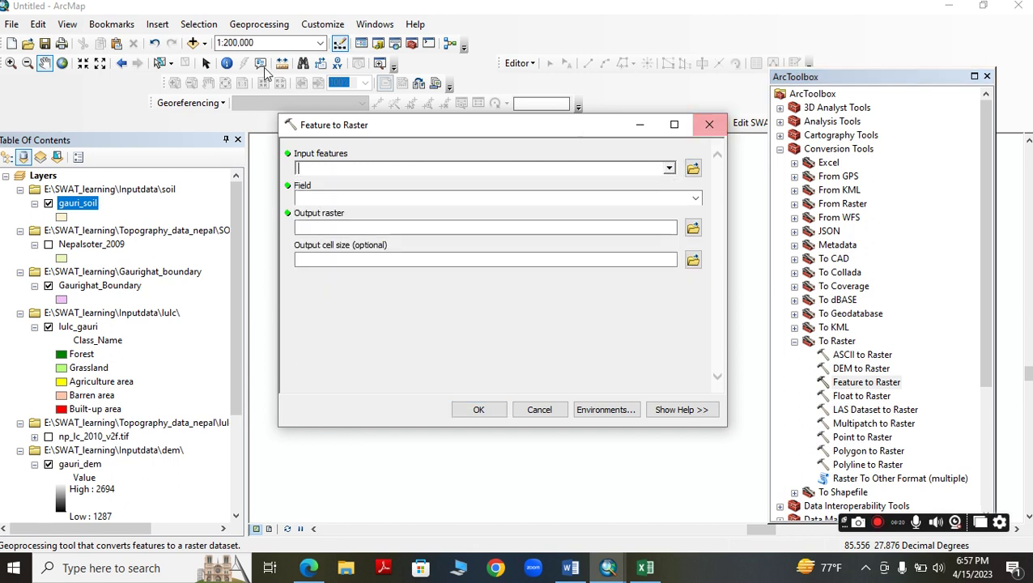
pyautogui.click(710, 124)
# Add gauri_soil_projected.shp from the SWAT_learning\Inputdata\soil folder to the map
pyautogui.click(193, 43)
pyautogui.click(538, 181)
pyautogui.click(539, 181)
pyautogui.click(538, 180)
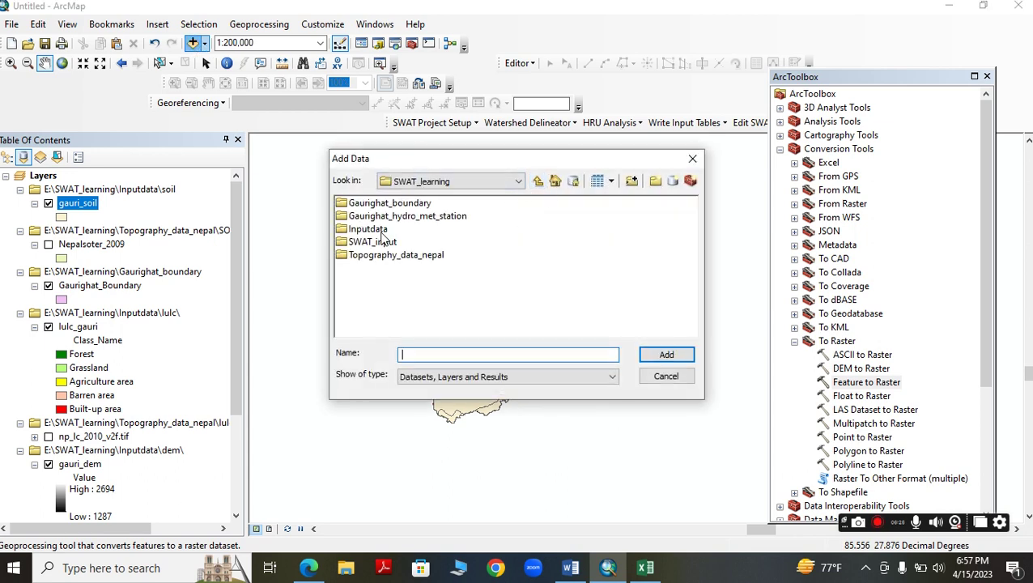
pyautogui.doubleClick(384, 231)
pyautogui.doubleClick(360, 229)
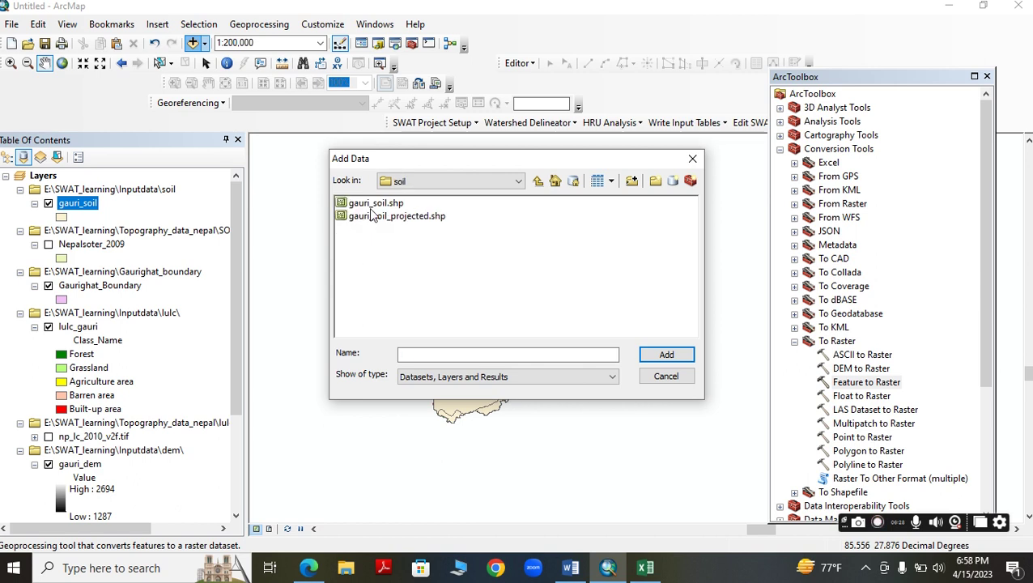
pyautogui.click(372, 215)
pyautogui.click(665, 355)
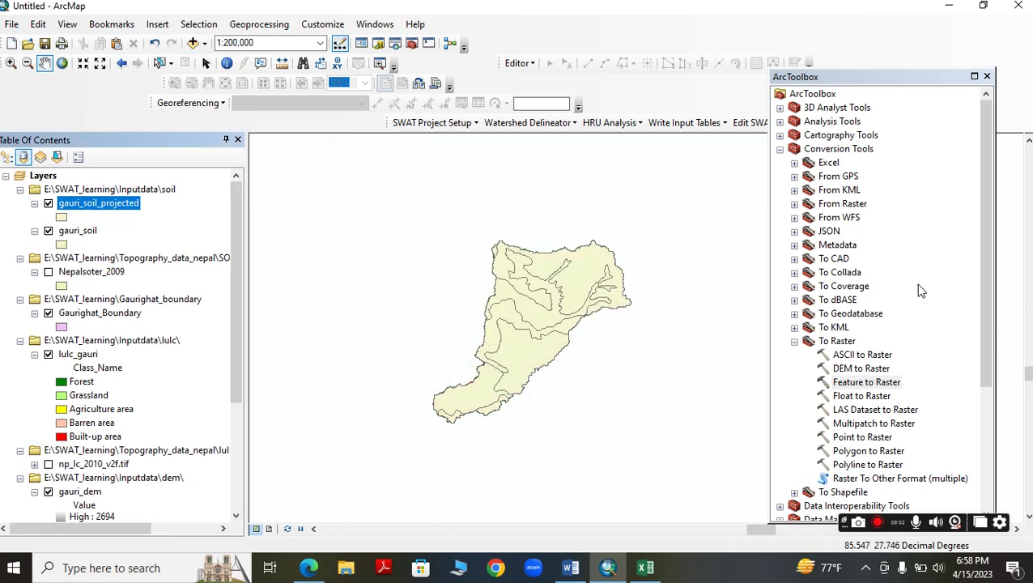
# Start the Feature to Raster tool with gauri_soil_projected as the input features and Dominant_S as the field
pyautogui.doubleClick(884, 385)
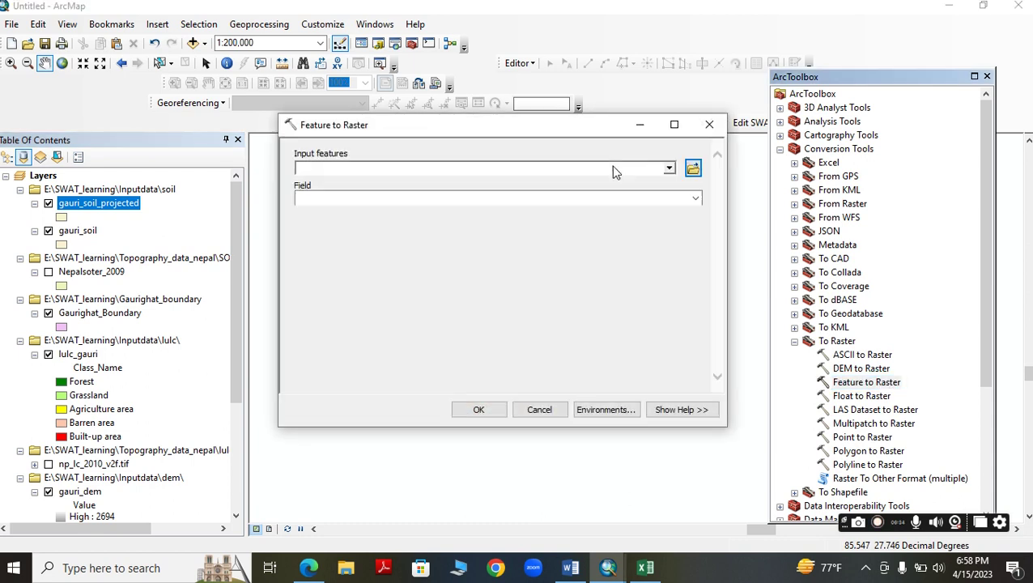
pyautogui.click(669, 168)
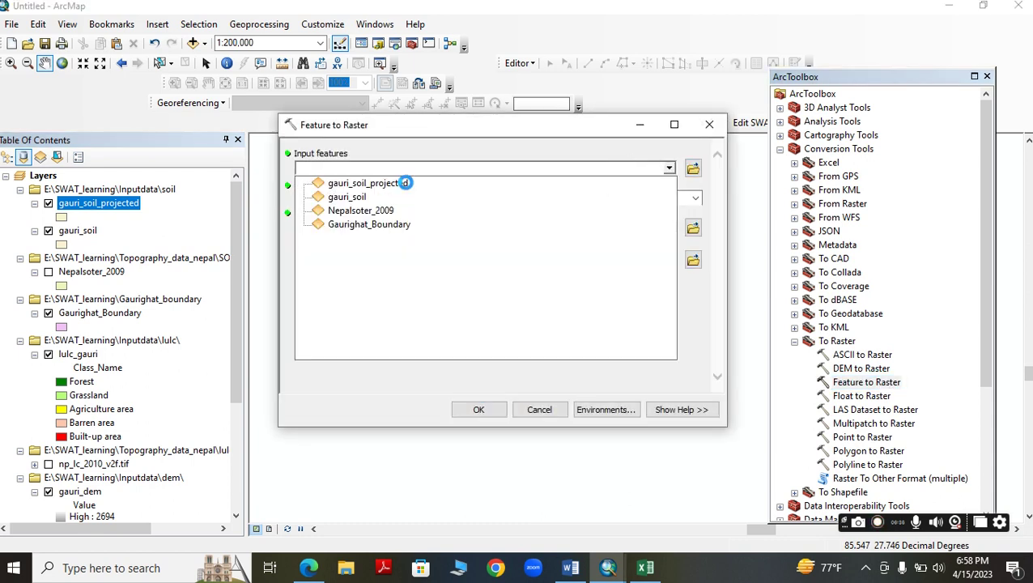
pyautogui.click(408, 185)
pyautogui.click(699, 201)
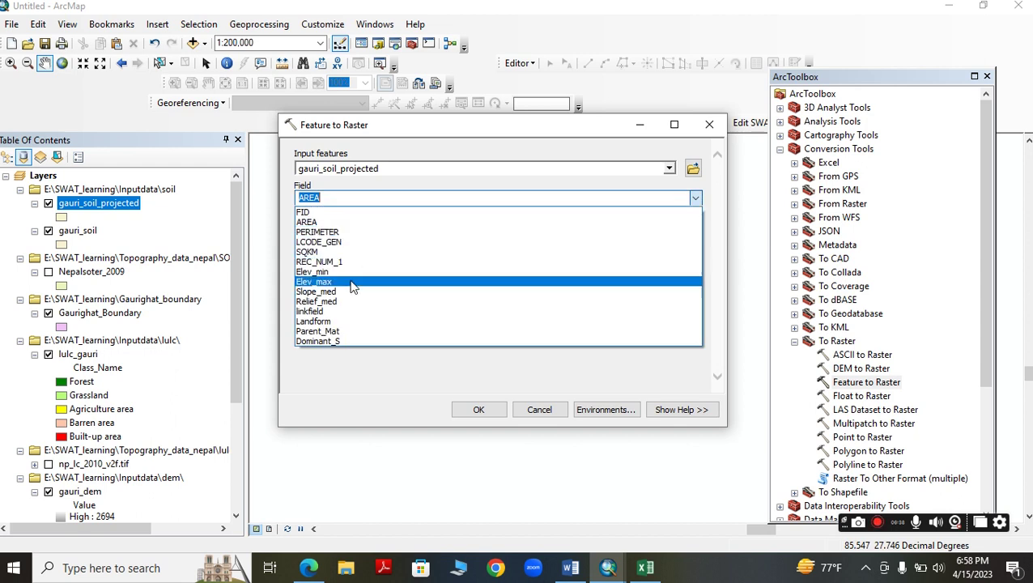
pyautogui.click(354, 342)
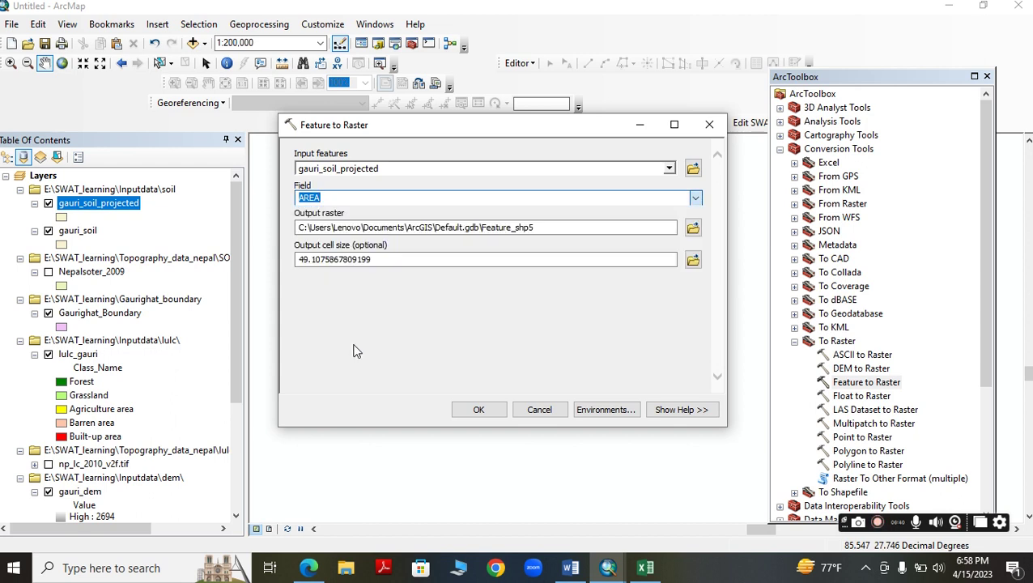
# Save the output raster as raster_soil in the Inputdata\soil folder and run the Feature to Raster conversion
pyautogui.click(695, 229)
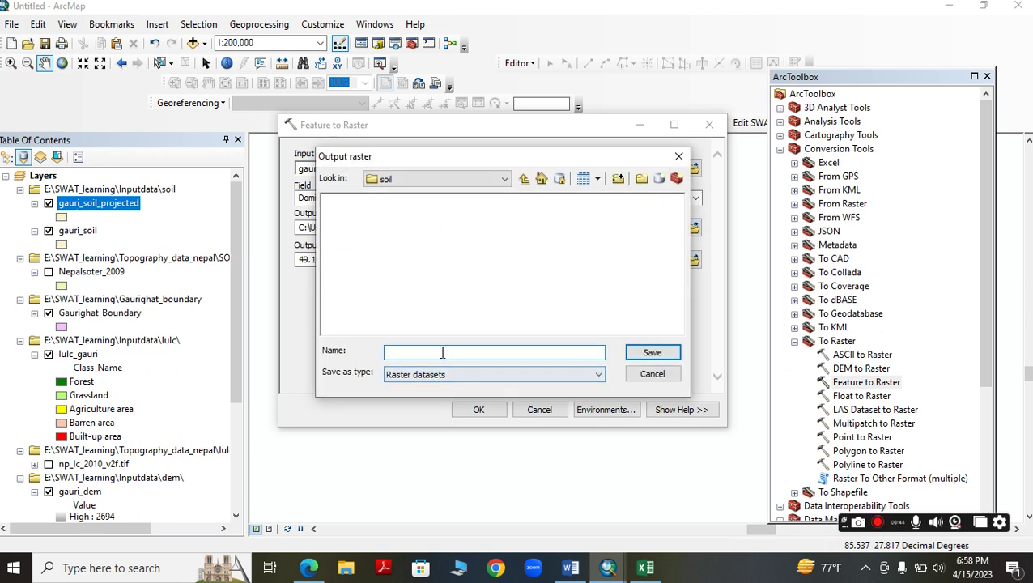
pyautogui.click(523, 179)
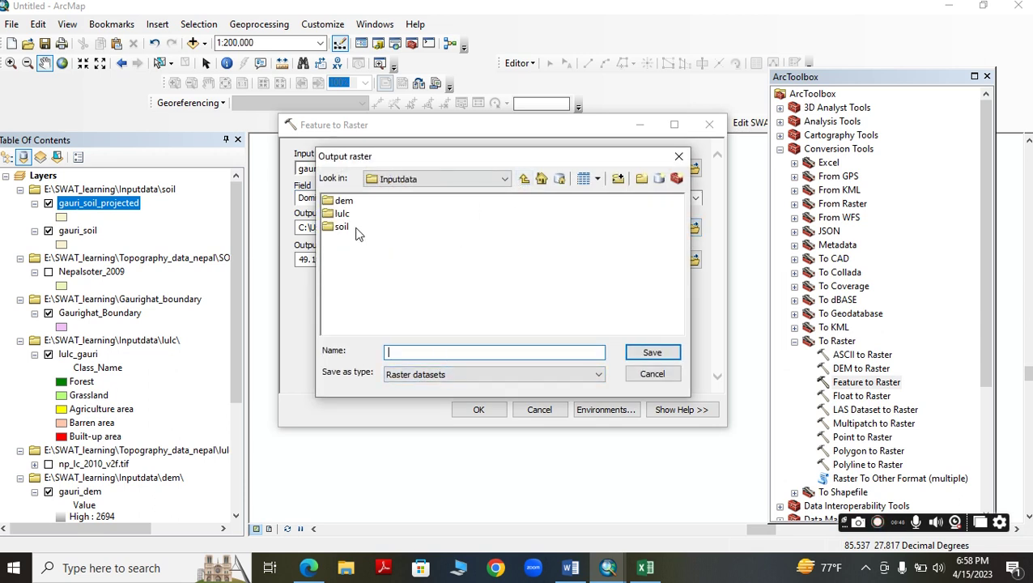
pyautogui.click(403, 353)
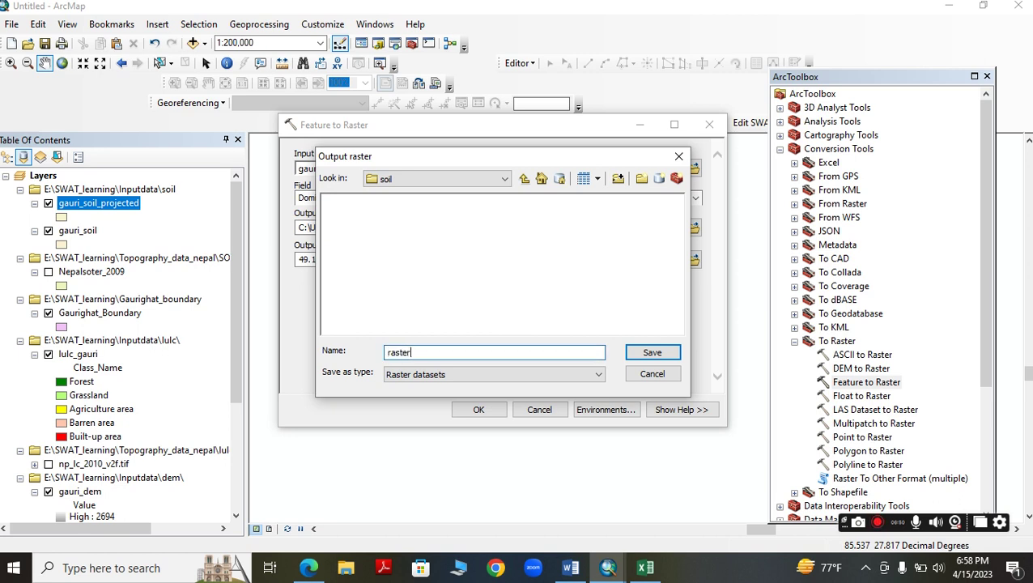
pyautogui.write('_soil')
pyautogui.click(637, 358)
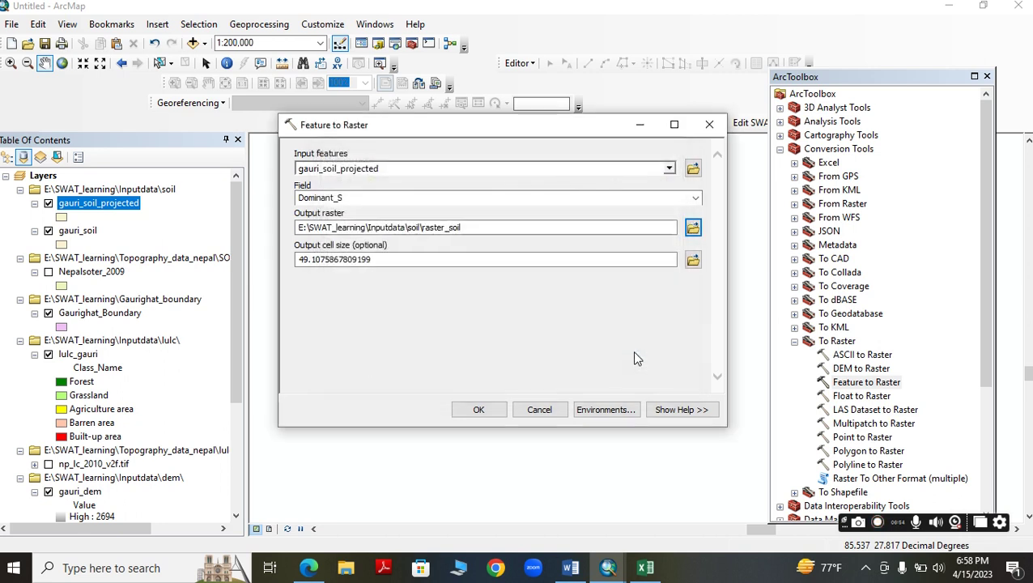
pyautogui.click(481, 411)
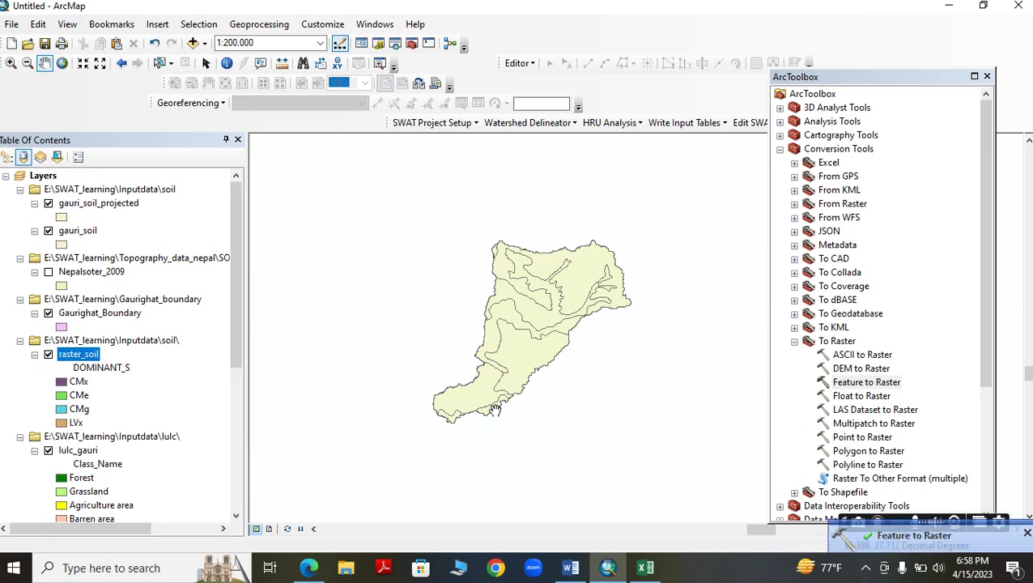
pyautogui.scroll(-3, 195, 366)
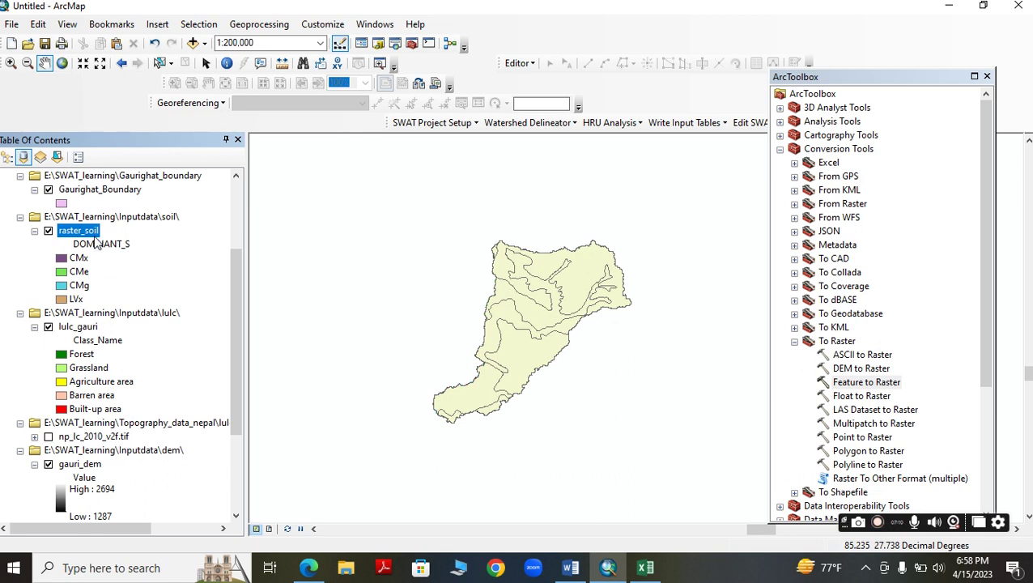
# Switch to File Explorer and open the LULC_lookup_gau text file from E:\SWAT_learning\SWAT_input\LULC
pyautogui.click(348, 571)
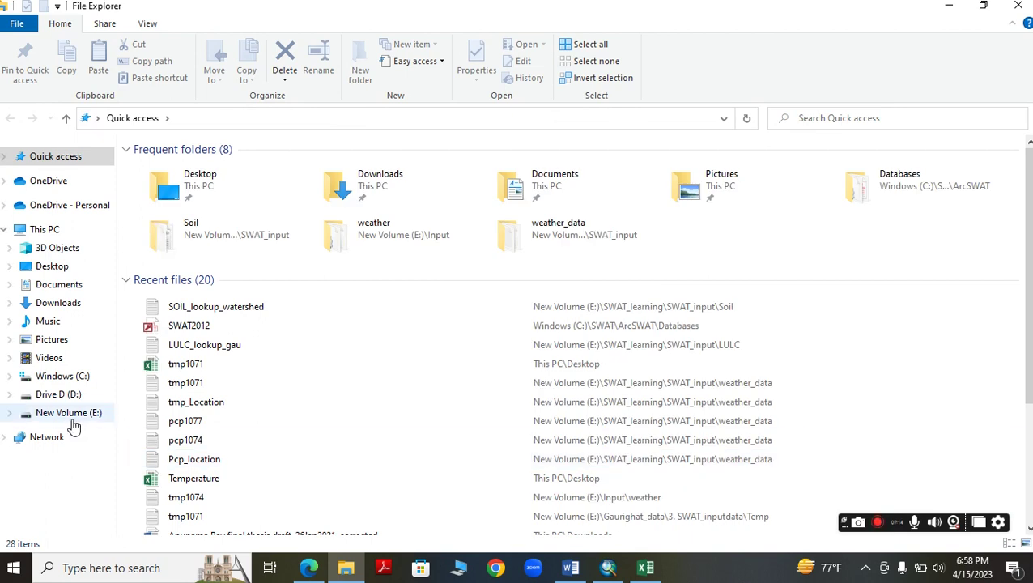
pyautogui.click(72, 413)
pyautogui.doubleClick(203, 236)
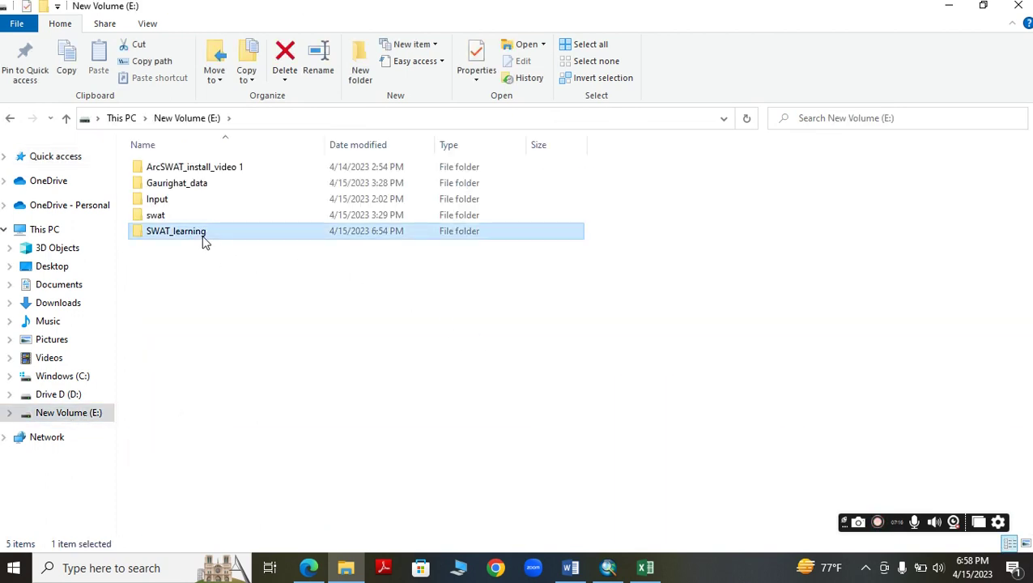
pyautogui.doubleClick(194, 220)
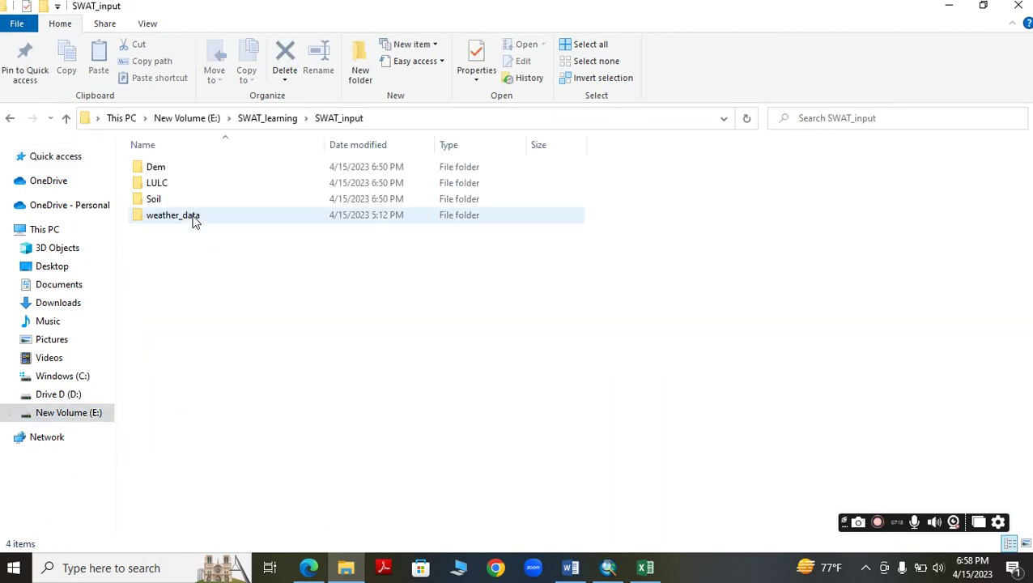
pyautogui.doubleClick(173, 184)
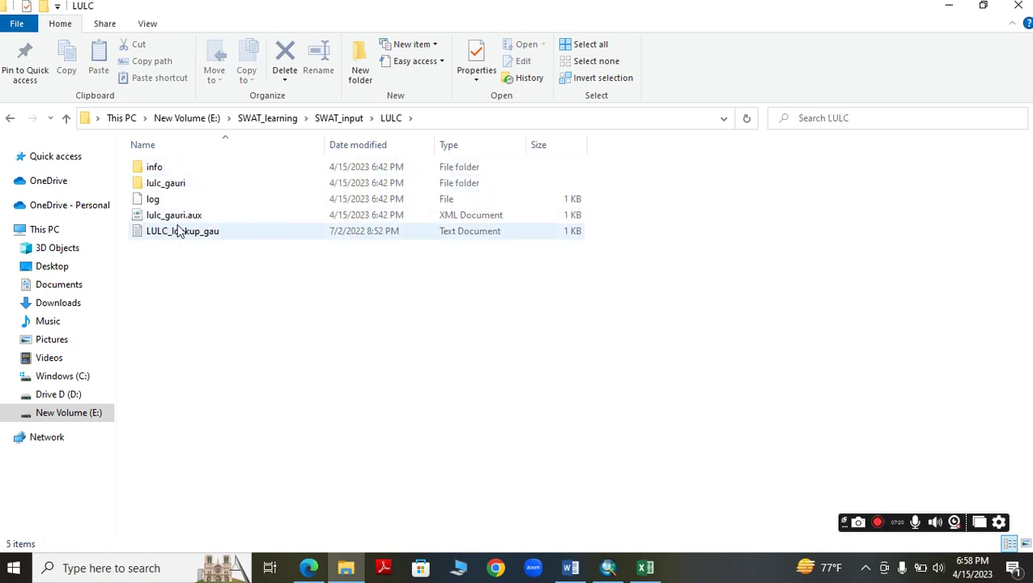
pyautogui.doubleClick(170, 234)
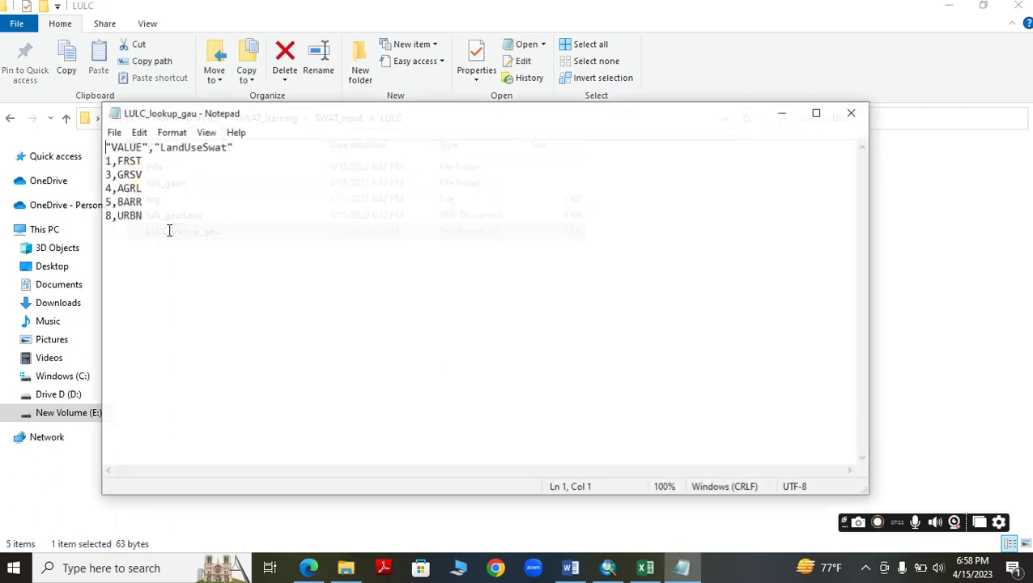
pyautogui.moveTo(370, 119); pyautogui.dragTo(636, 119)
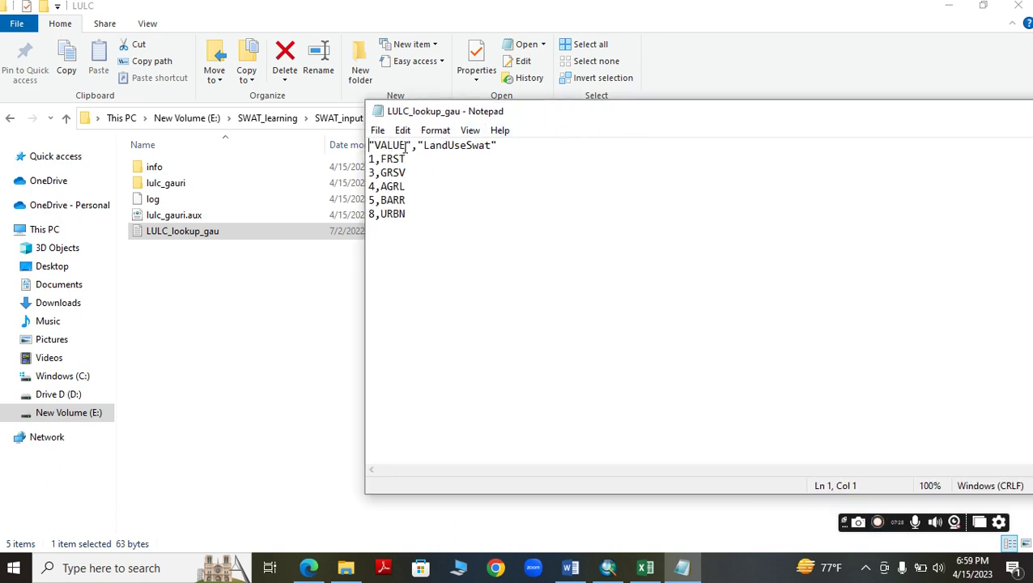
# Switch to ArcMap, open the lulc_gauri attribute table, and compare its values and class names with the LULC_lookup_gau file
pyautogui.click(608, 567)
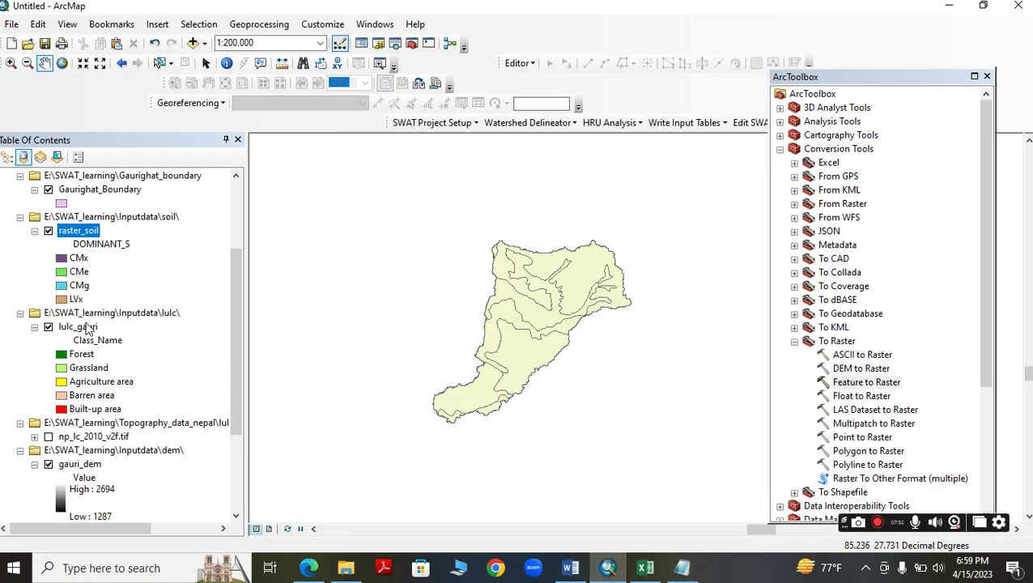
pyautogui.rightClick(83, 329)
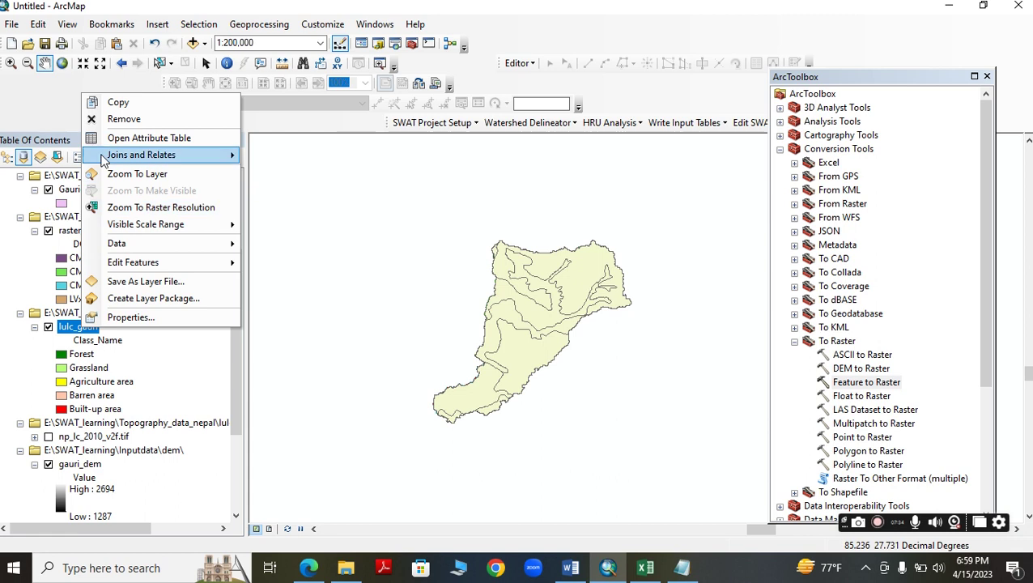
pyautogui.click(112, 144)
pyautogui.moveTo(250, 276); pyautogui.dragTo(669, 272)
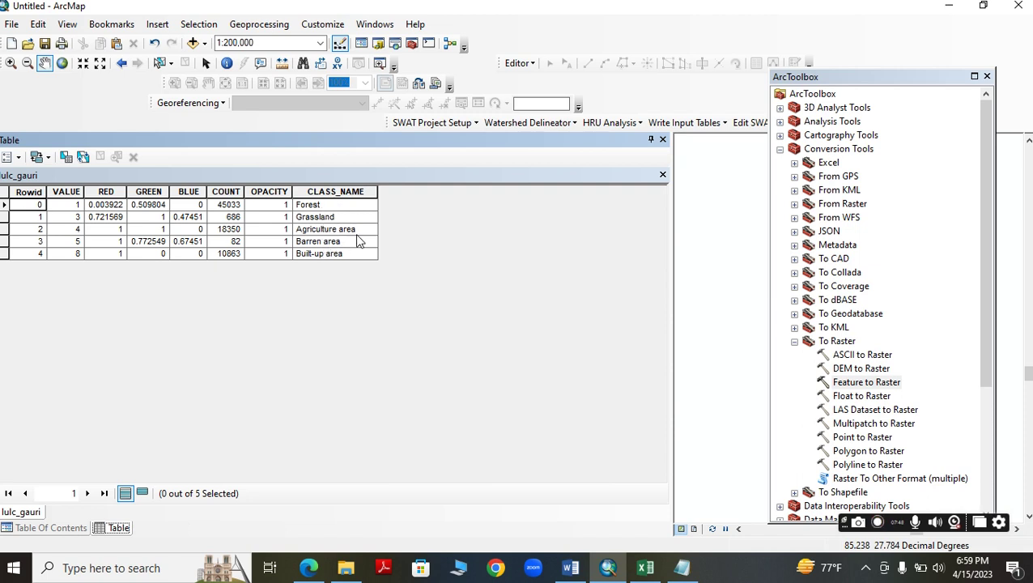
pyautogui.click(682, 568)
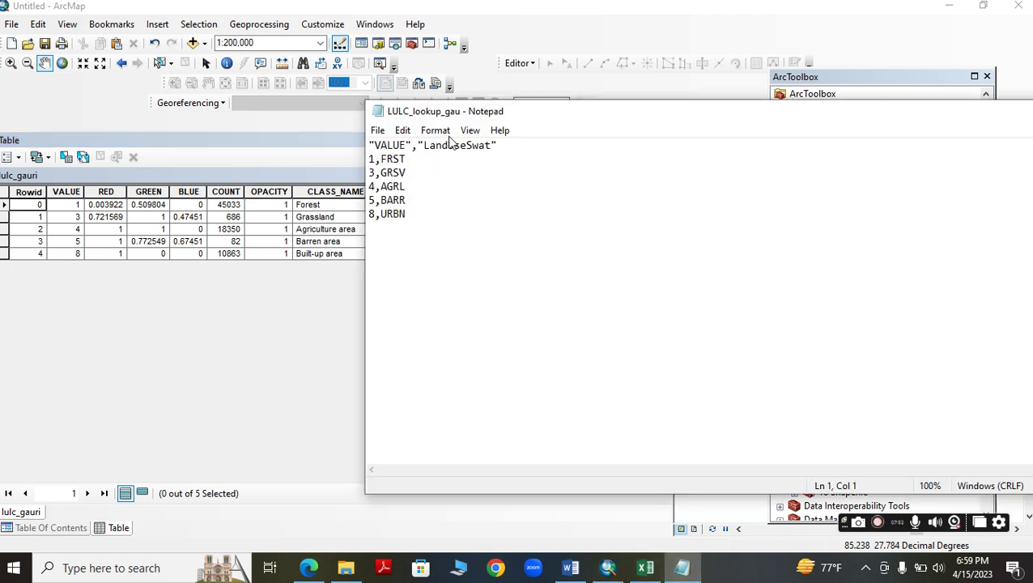
pyautogui.moveTo(548, 121); pyautogui.dragTo(590, 129)
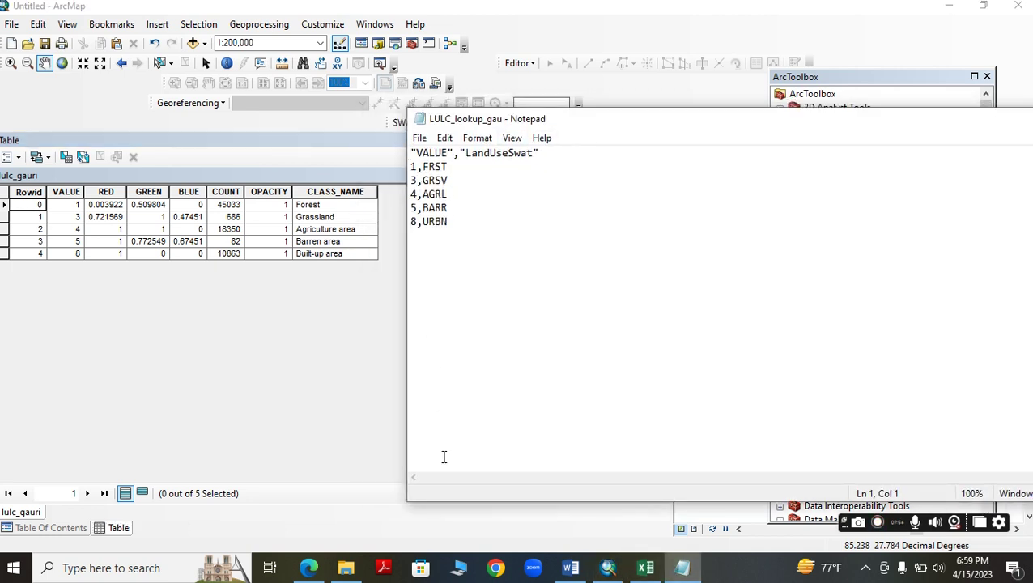
# Switch to File Explorer and open the SWAT2012 database from C:\SWAT\ArcSWAT\Databases in Access
pyautogui.moveTo(360, 570)
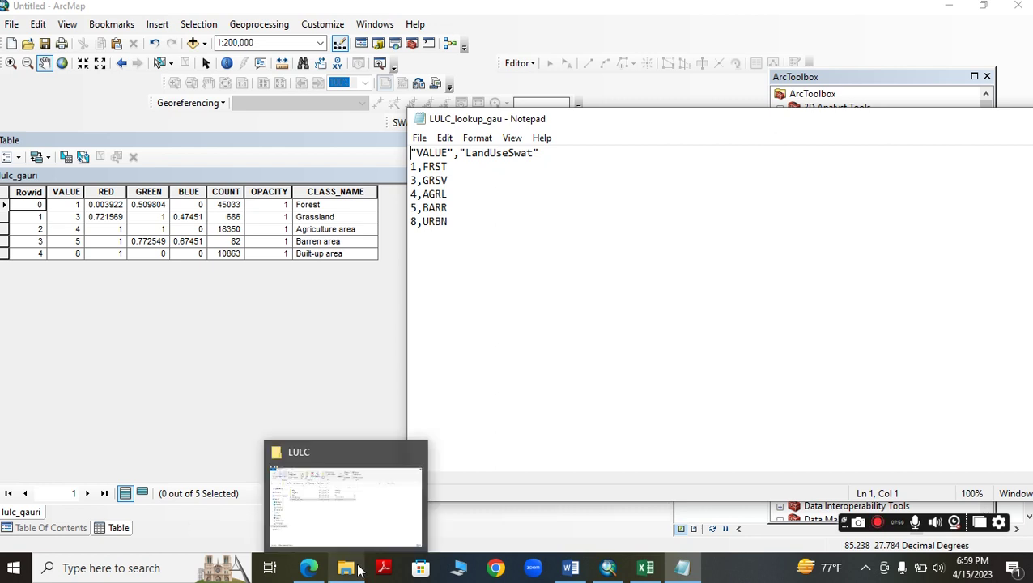
pyautogui.click(357, 542)
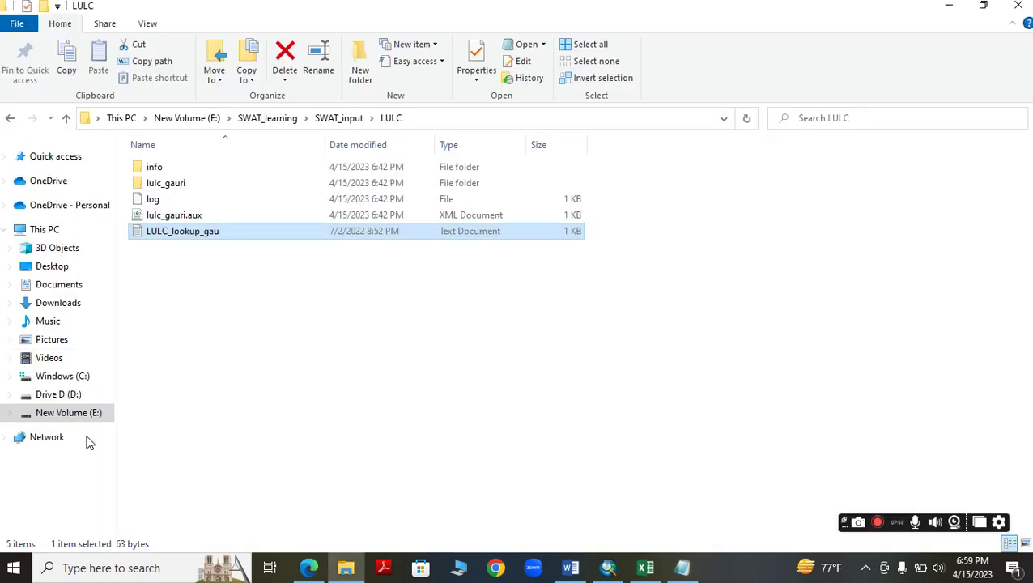
pyautogui.click(71, 377)
pyautogui.doubleClick(179, 249)
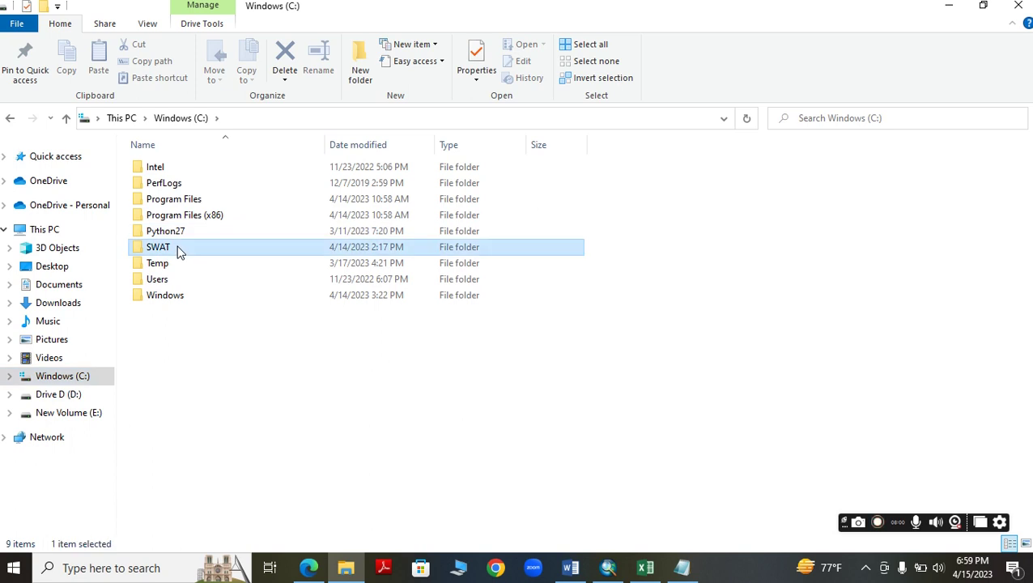
pyautogui.doubleClick(180, 166)
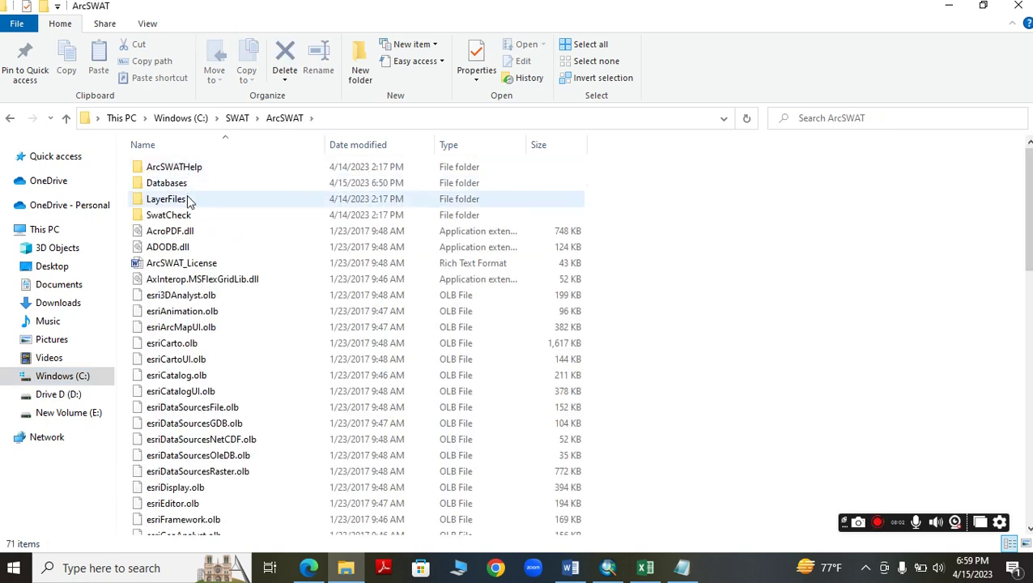
pyautogui.doubleClick(191, 185)
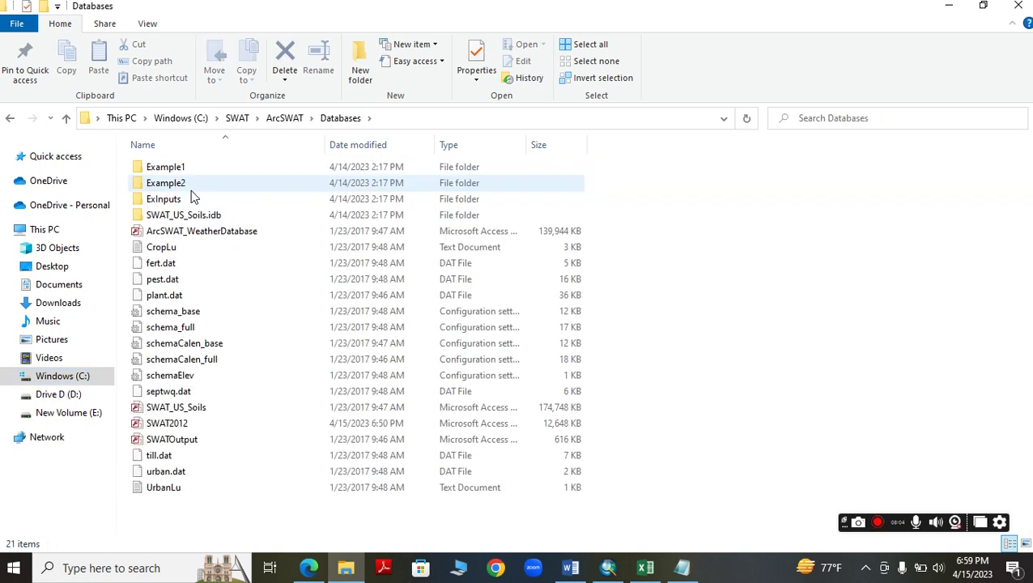
pyautogui.click(193, 427)
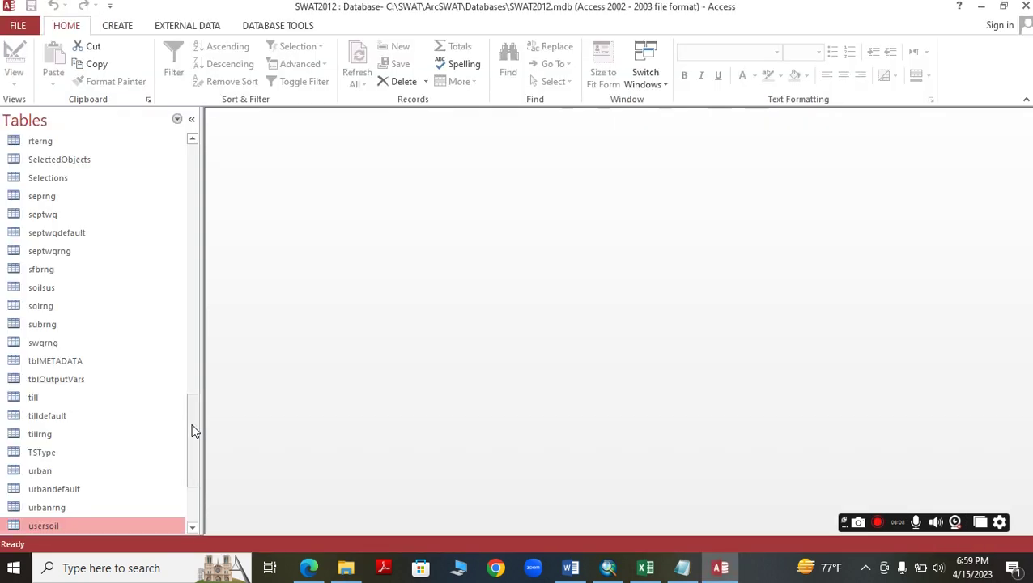
# Open the crop table in the SWAT2012 database, compare its CPNM codes with the LULC_lookup_gau file, and close the lookup file
pyautogui.scroll(5, 107, 331)
pyautogui.scroll(15, 108, 330)
pyautogui.click(80, 232)
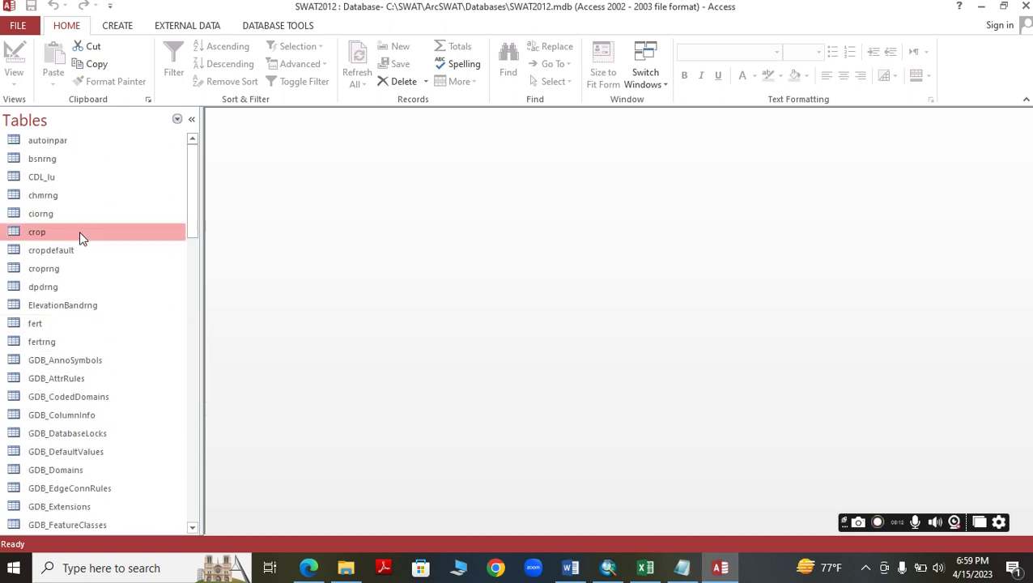
pyautogui.doubleClick(80, 232)
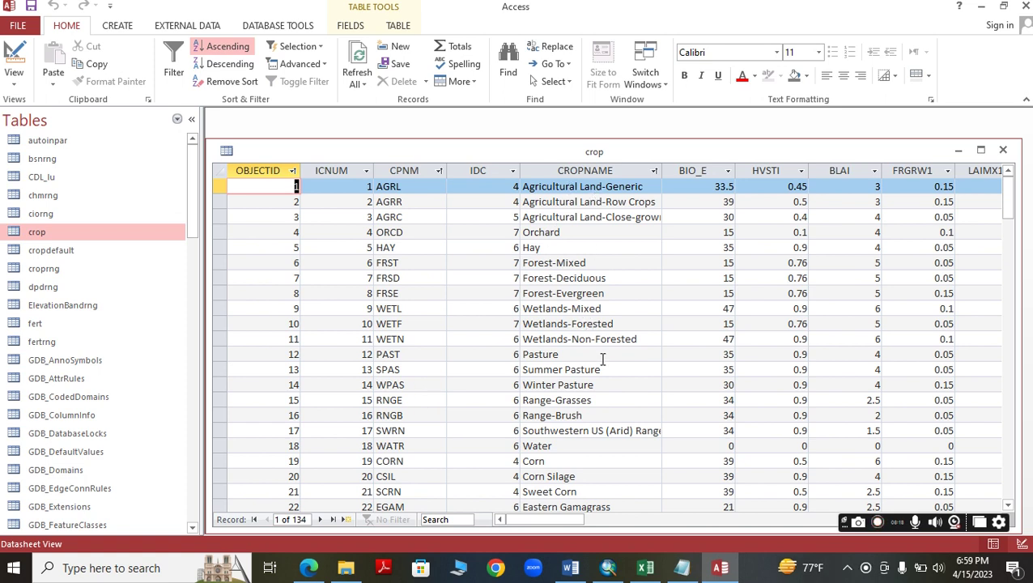
pyautogui.click(682, 568)
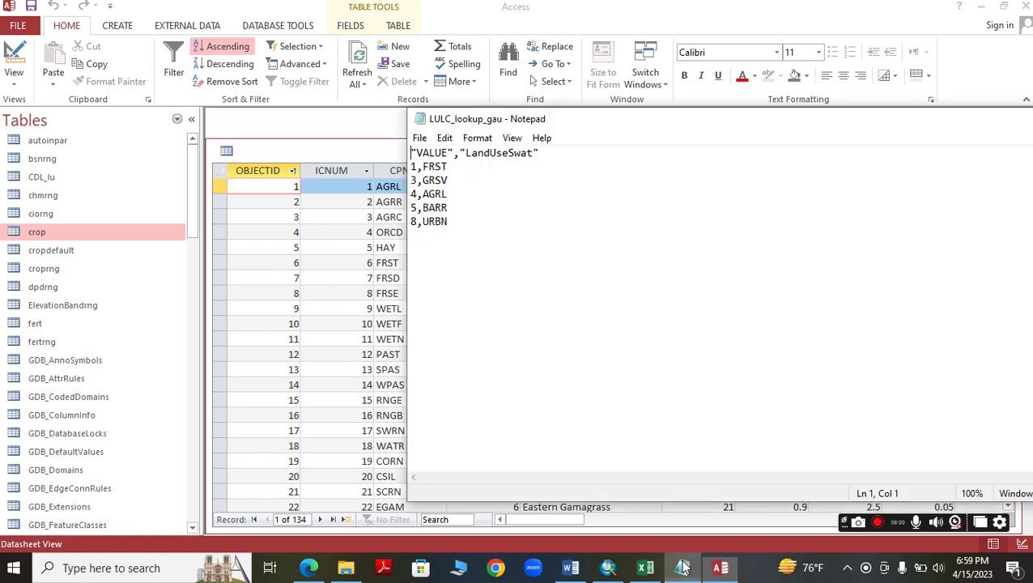
pyautogui.moveTo(936, 125); pyautogui.dragTo(669, 127)
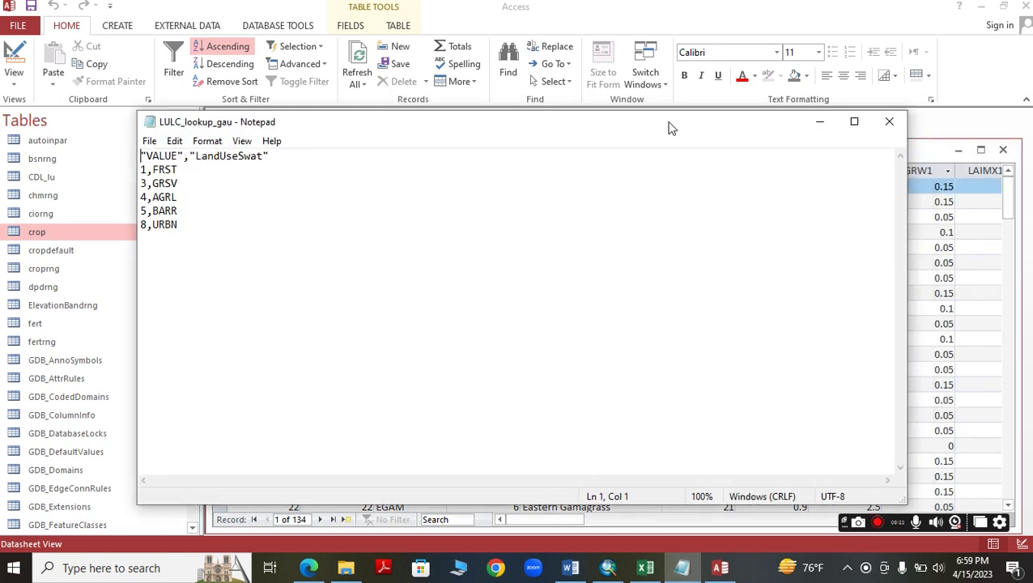
pyautogui.click(888, 119)
# Switch to File Explorer and open the SOIL_lookup_watershed text file from E:\SWAT_learning\SWAT_input\Soil
pyautogui.click(346, 568)
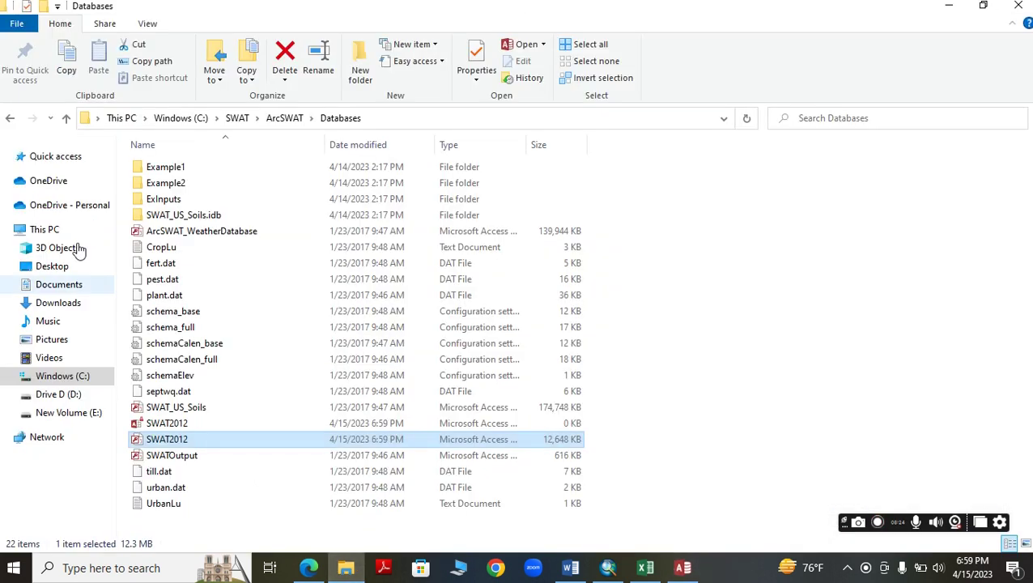
pyautogui.click(68, 120)
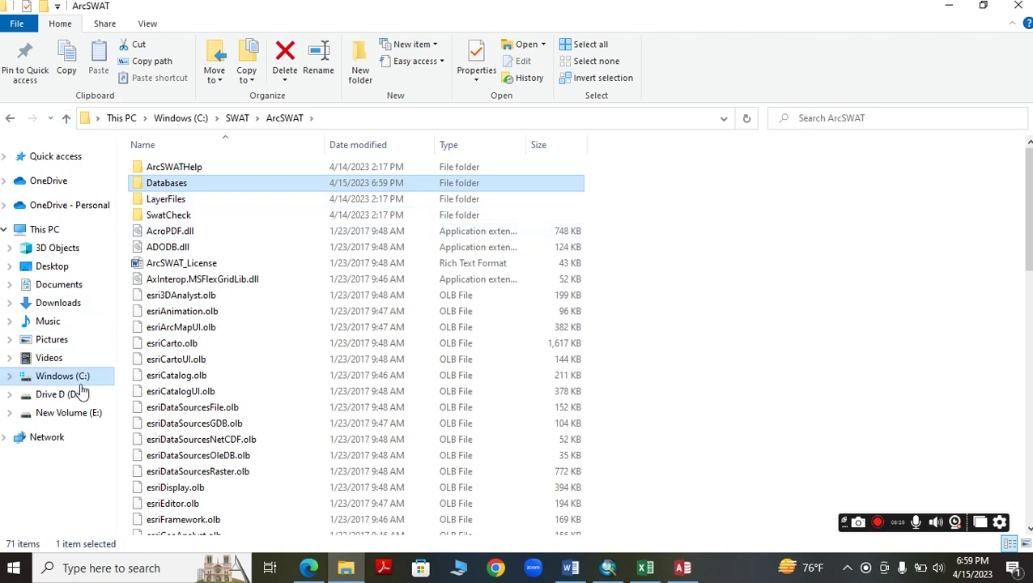
pyautogui.click(74, 414)
pyautogui.doubleClick(217, 233)
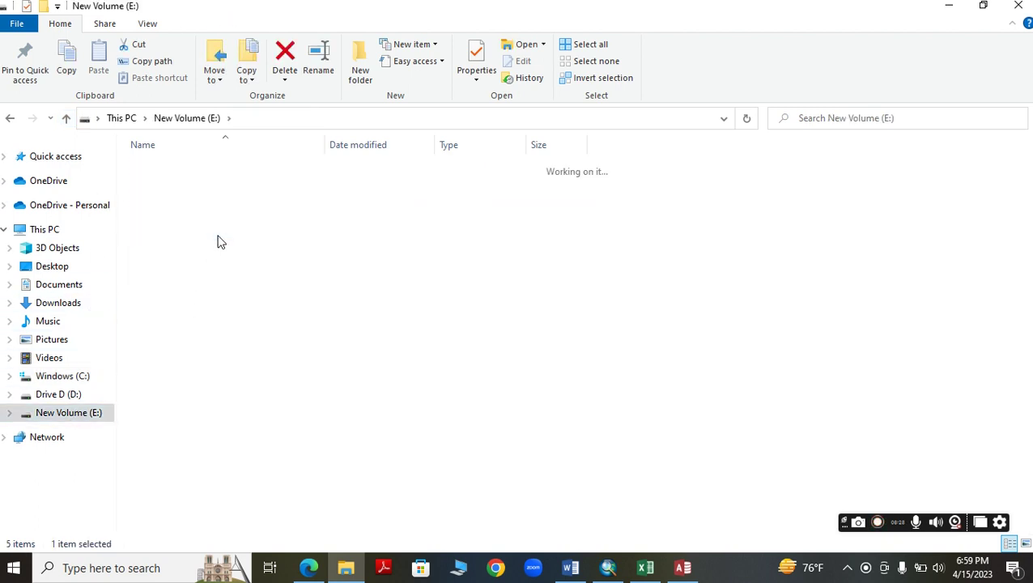
pyautogui.doubleClick(209, 216)
pyautogui.doubleClick(208, 200)
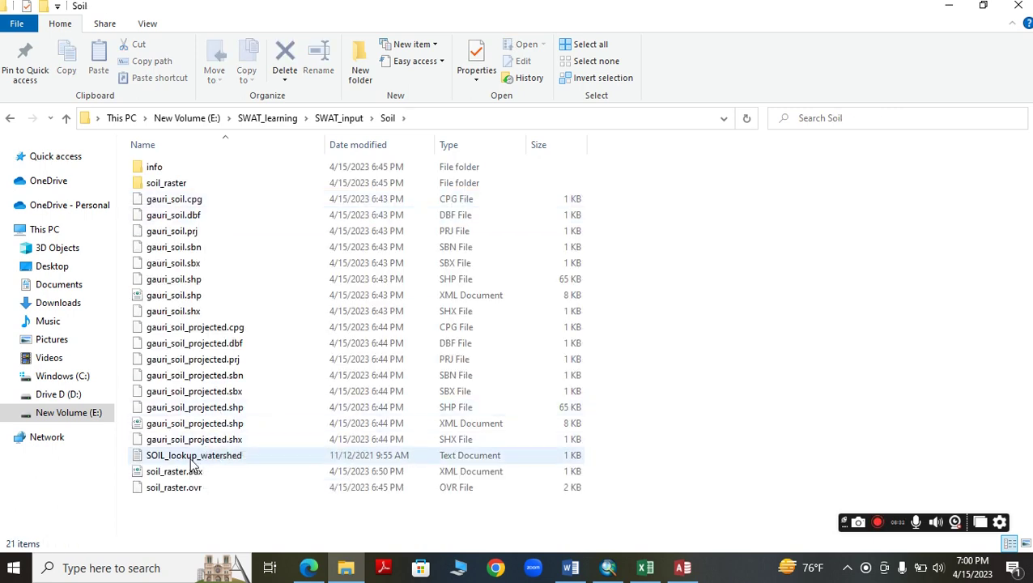
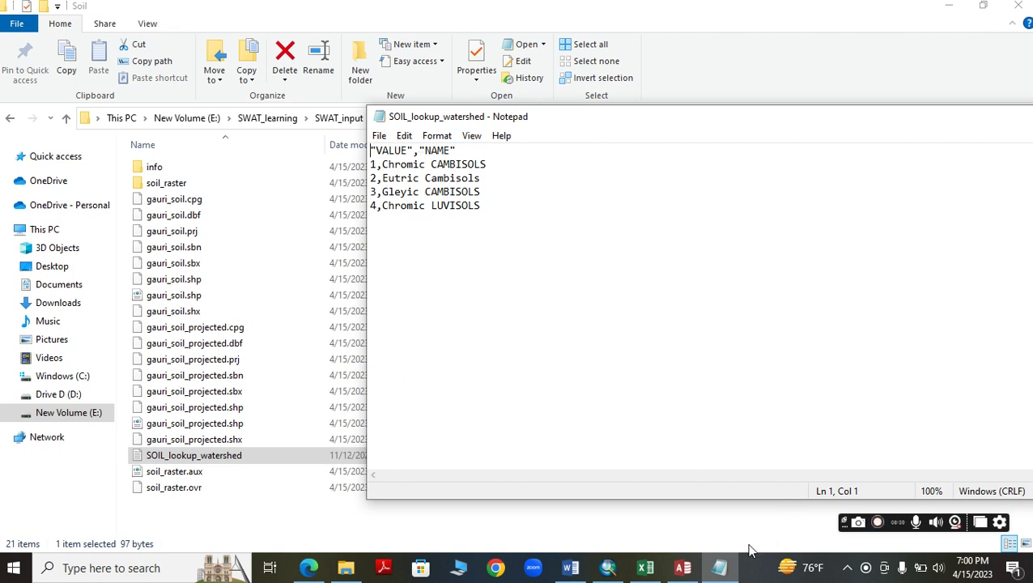
# Switch to ArcMap, close the lulc_gauri attribute table, and open the raster_soil attribute table to examine its soil values and codes
pyautogui.click(609, 568)
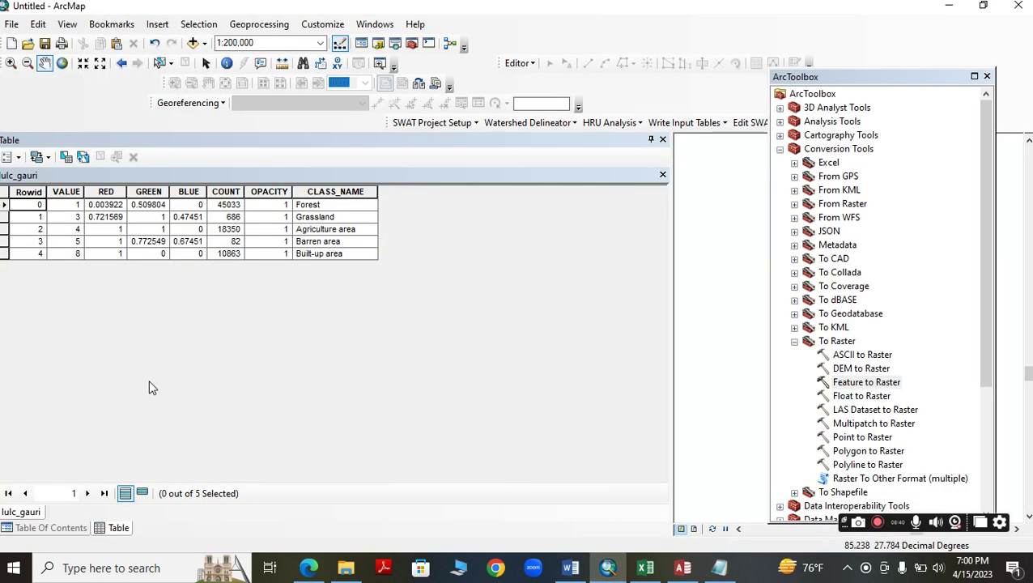
pyautogui.click(662, 140)
pyautogui.rightClick(78, 231)
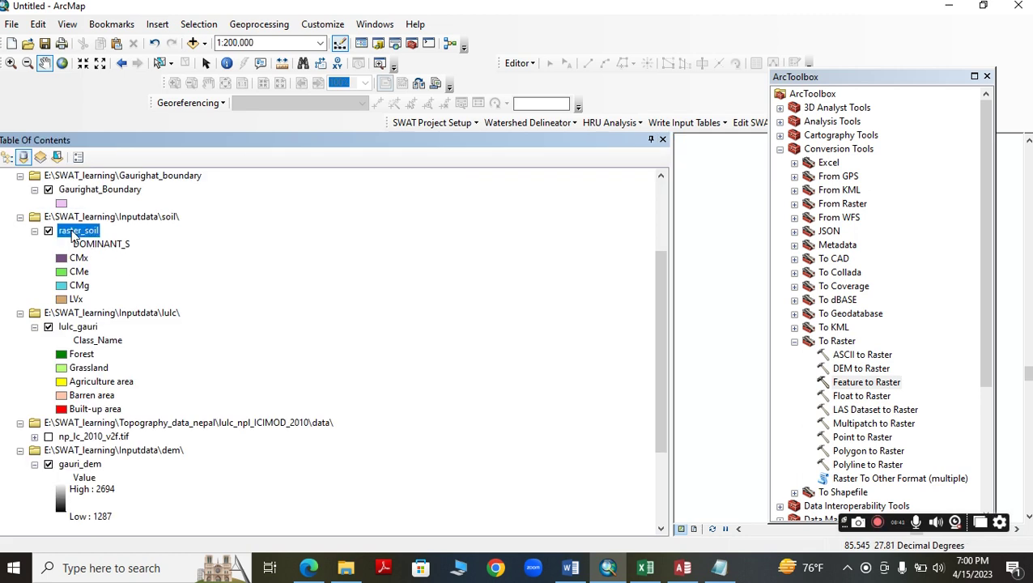
pyautogui.click(94, 276)
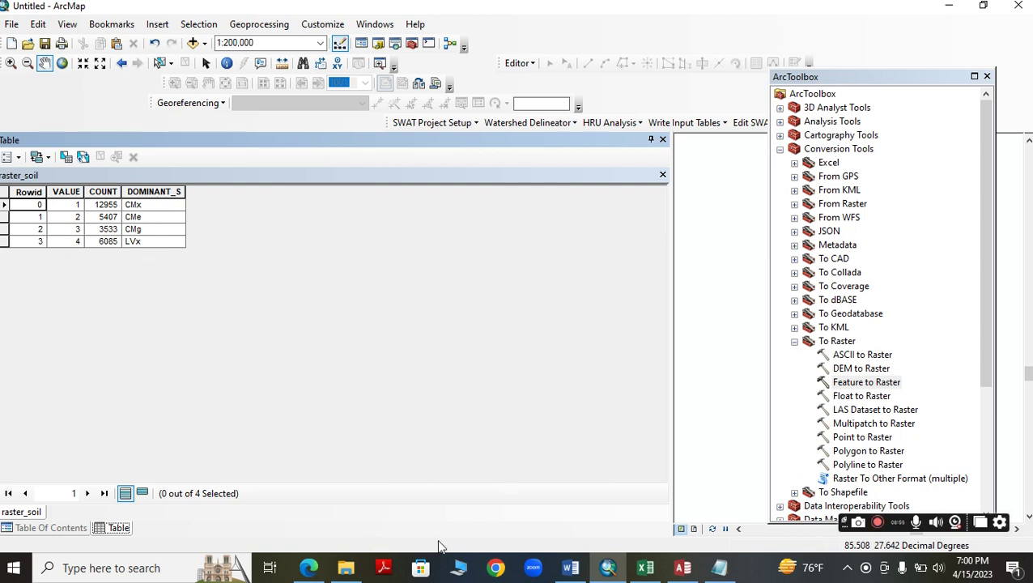
# Switch to Access and open the usersoil table of the SWAT2012 database
pyautogui.click(683, 568)
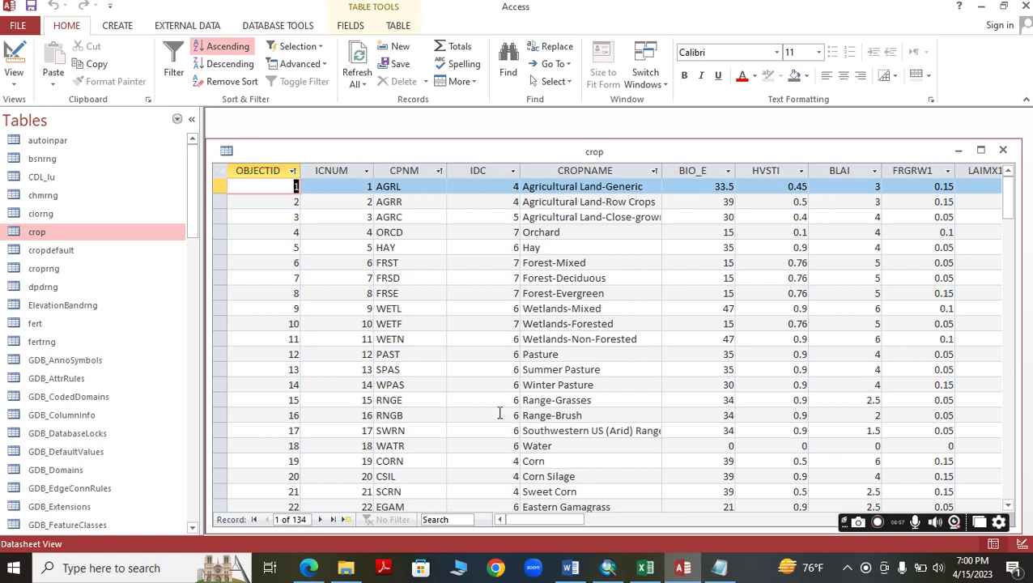
pyautogui.scroll(-15, 161, 392)
pyautogui.scroll(-7, 161, 426)
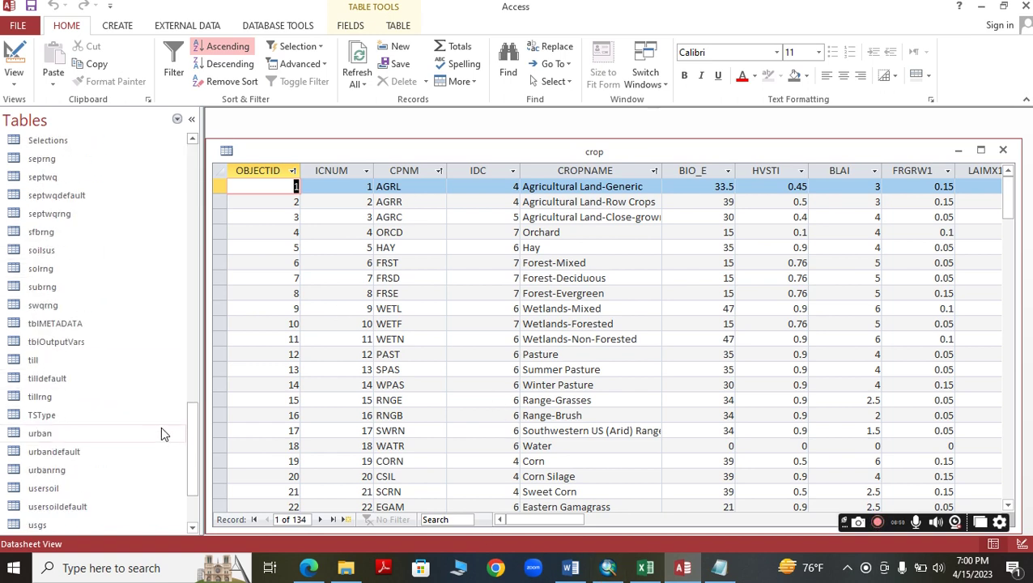
pyautogui.doubleClick(89, 489)
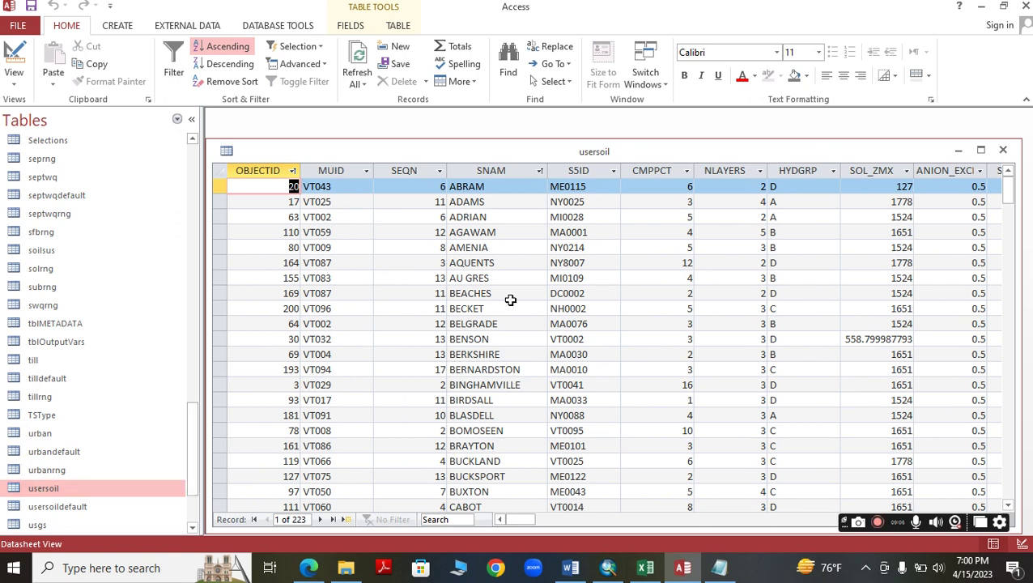
# Compare the MUID codes and SNAM soil names in the usersoil table with the SOIL_lookup_watershed file, and close the lookup file
pyautogui.scroll(-15, 510, 300)
pyautogui.scroll(-5, 512, 312)
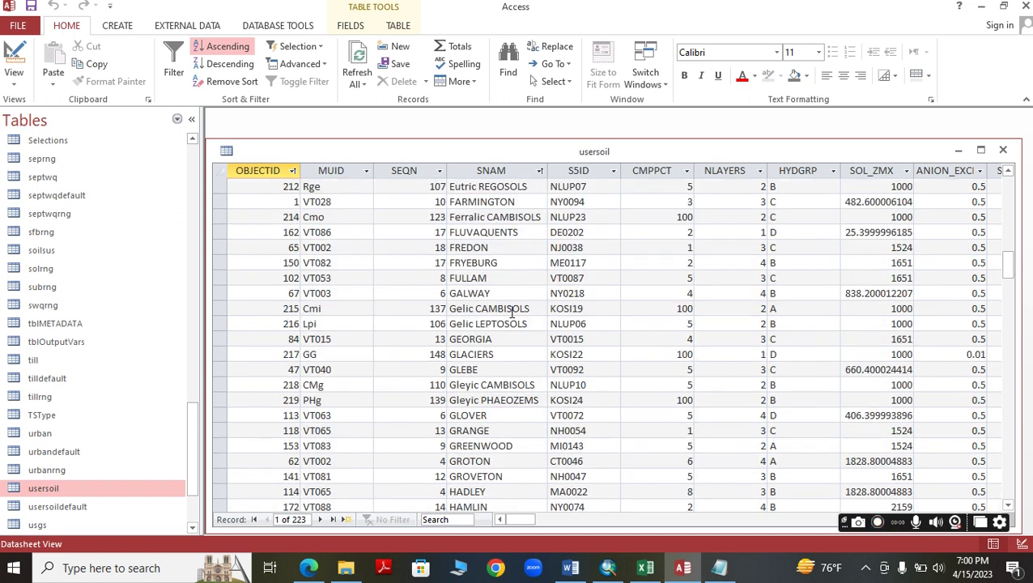
pyautogui.scroll(-4, 511, 312)
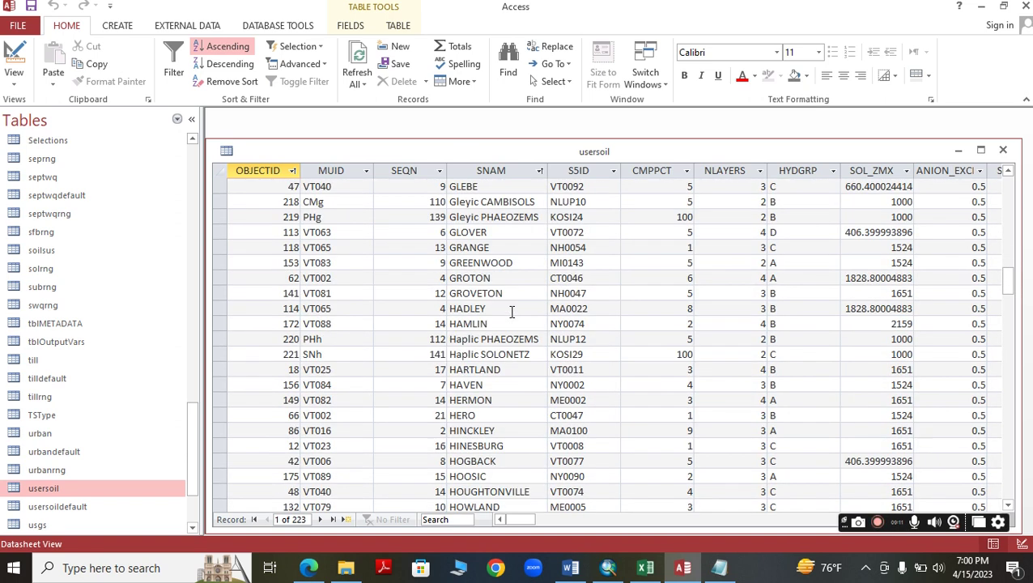
pyautogui.scroll(20, 460, 316)
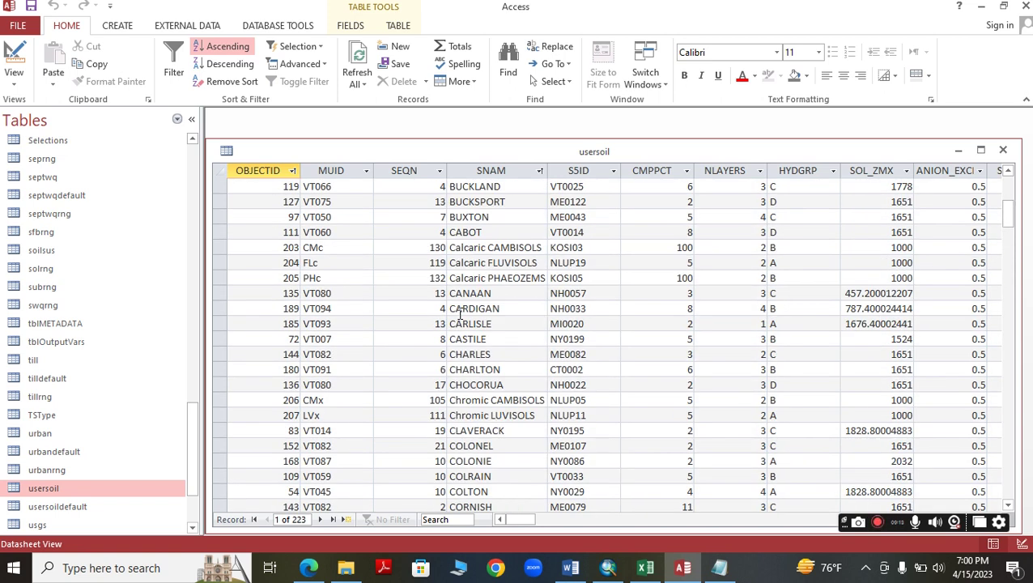
pyautogui.moveTo(325, 251); pyautogui.dragTo(310, 250)
pyautogui.click(473, 248)
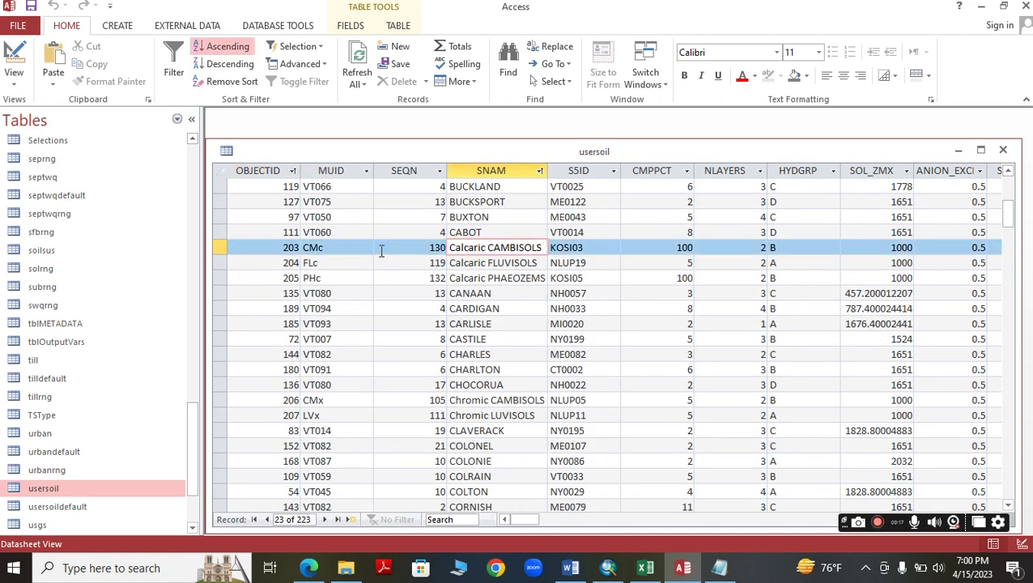
pyautogui.click(719, 567)
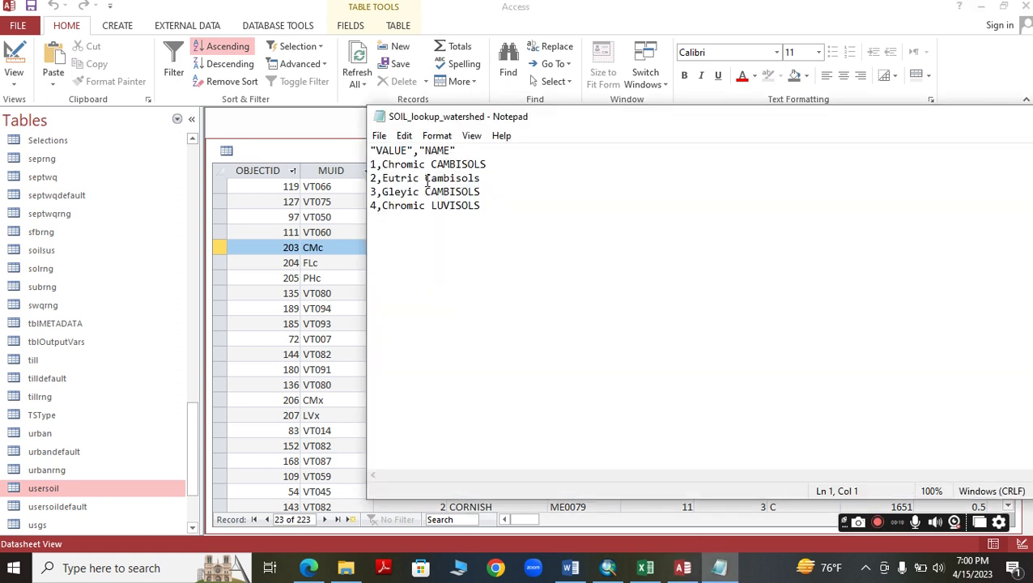
pyautogui.moveTo(680, 127); pyautogui.dragTo(547, 122)
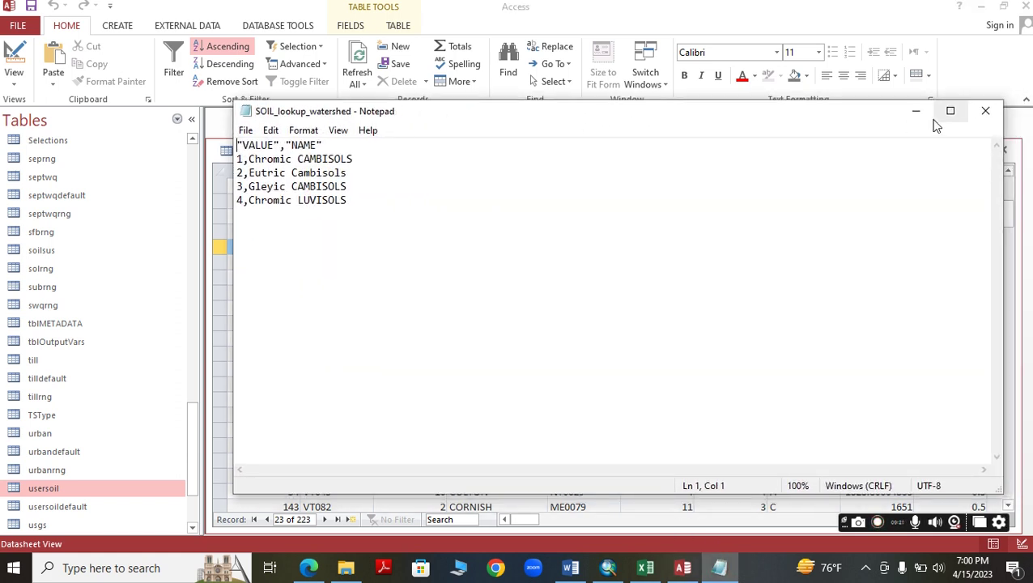
pyautogui.click(987, 112)
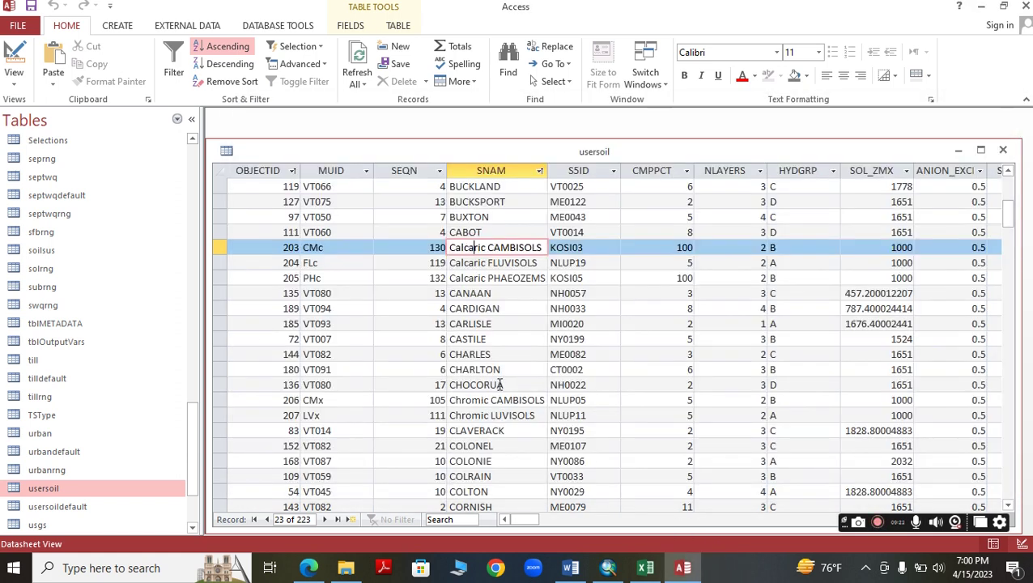
# Narrow the table of contents in ArcMap, and review the weather data requirements in the SWAT Input data document in Word
pyautogui.click(608, 567)
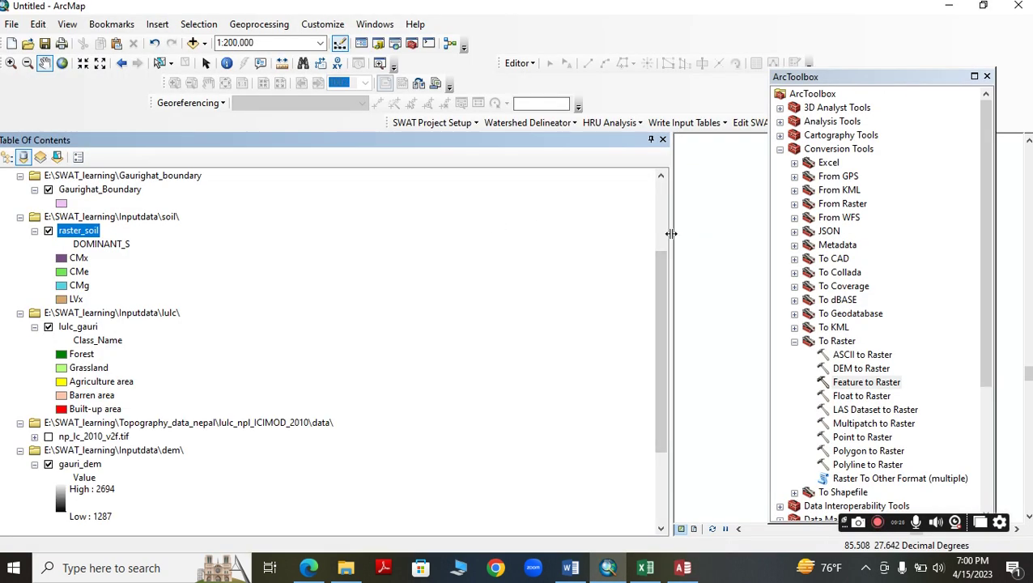
pyautogui.moveTo(671, 233); pyautogui.dragTo(235, 242)
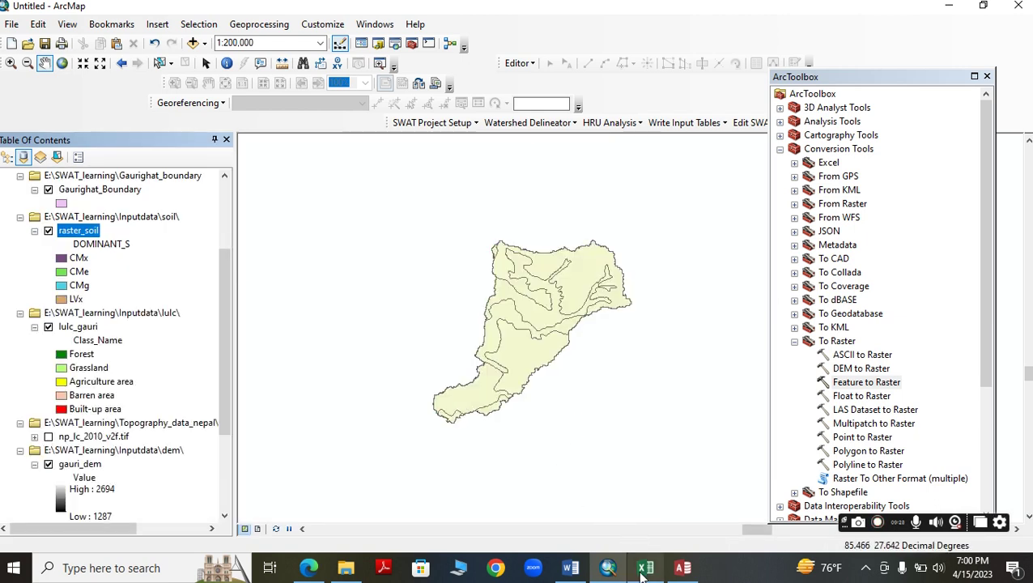
pyautogui.click(570, 568)
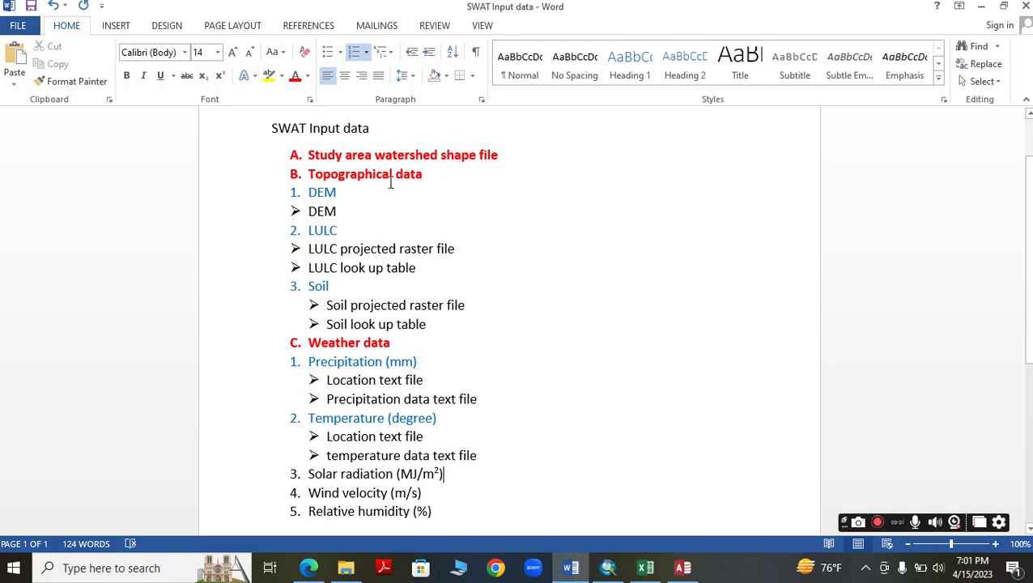
pyautogui.scroll(-3, 381, 247)
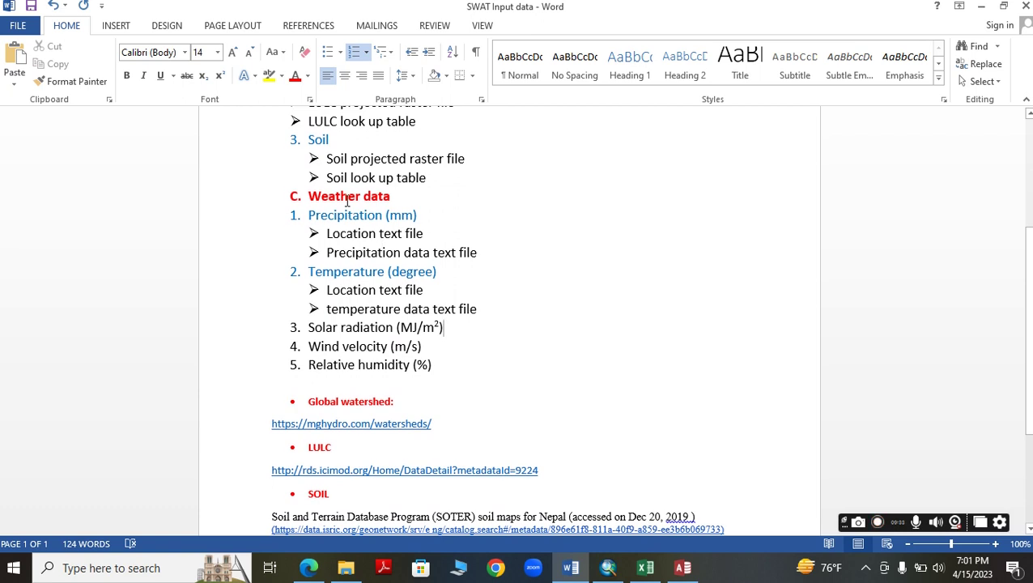
pyautogui.click(402, 201)
pyautogui.click(352, 216)
# Switch to ArcMap and add the met_station.shp layer from the met_st folder inside SWAT_learning\Gaurighat_hydro_met_station
pyautogui.click(608, 567)
pyautogui.scroll(3, 119, 234)
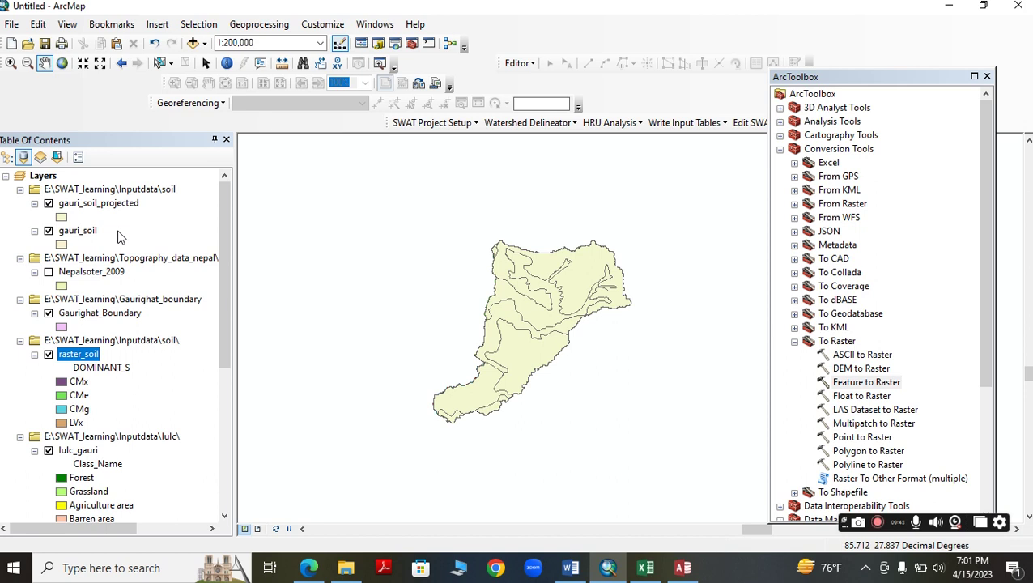
pyautogui.click(193, 43)
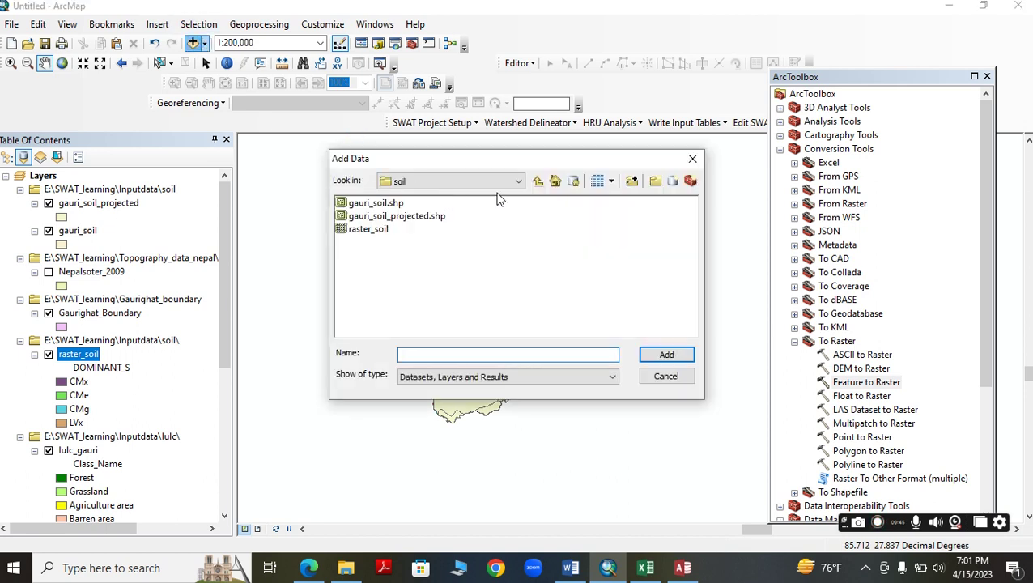
pyautogui.click(541, 182)
pyautogui.click(544, 183)
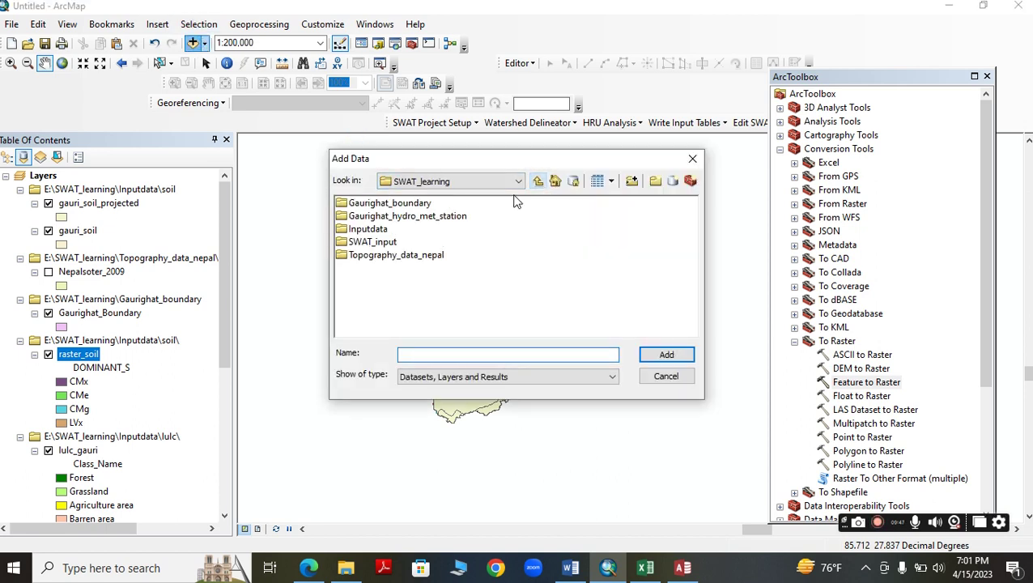
pyautogui.doubleClick(417, 216)
pyautogui.doubleClick(366, 218)
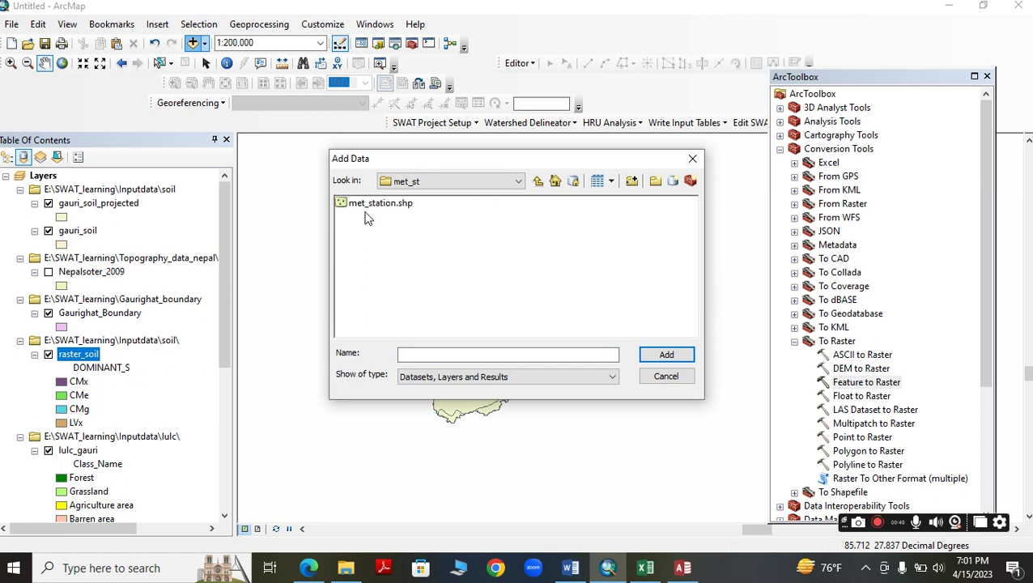
pyautogui.click(369, 204)
pyautogui.click(665, 355)
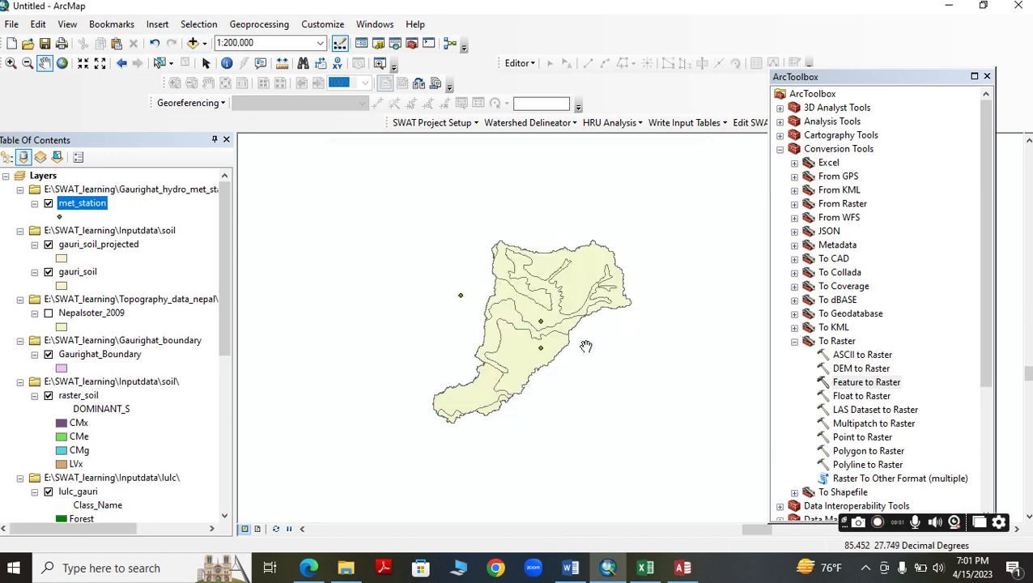
# Set the label field of the met_station layer to St_ID in its layer properties
pyautogui.scroll(-3, 607, 349)
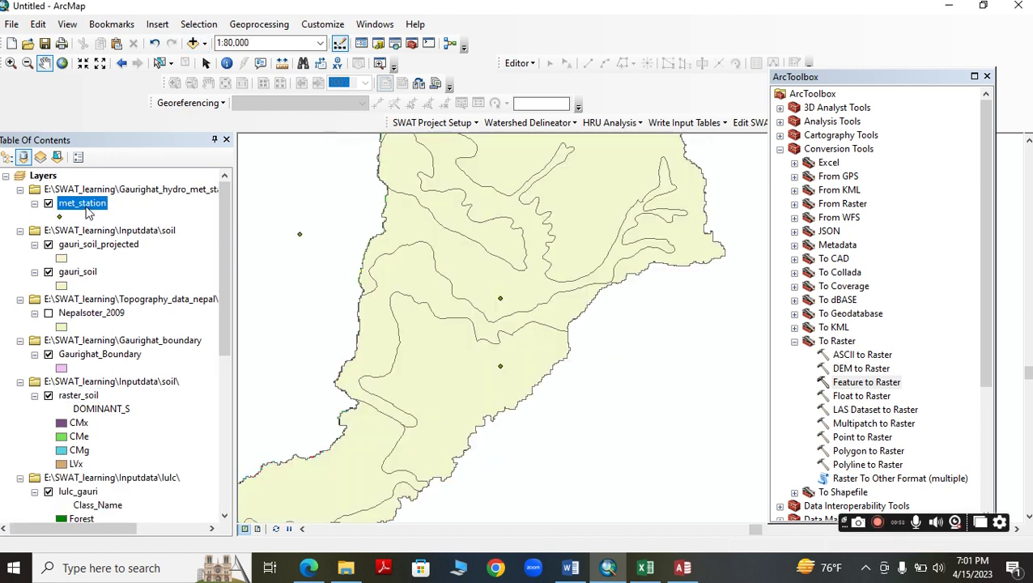
pyautogui.rightClick(86, 206)
pyautogui.click(147, 520)
pyautogui.click(587, 112)
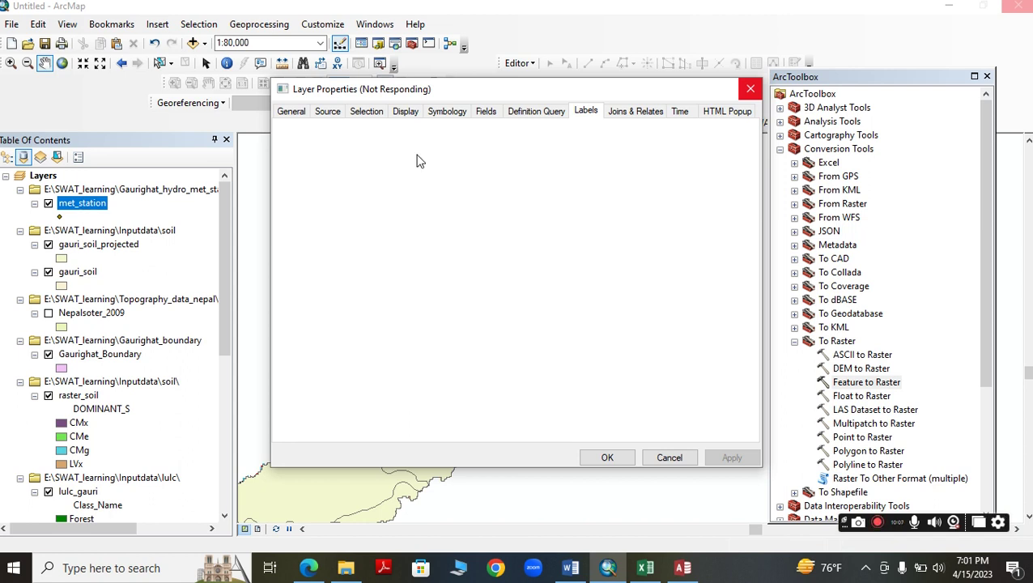
pyautogui.click(452, 233)
pyautogui.click(452, 256)
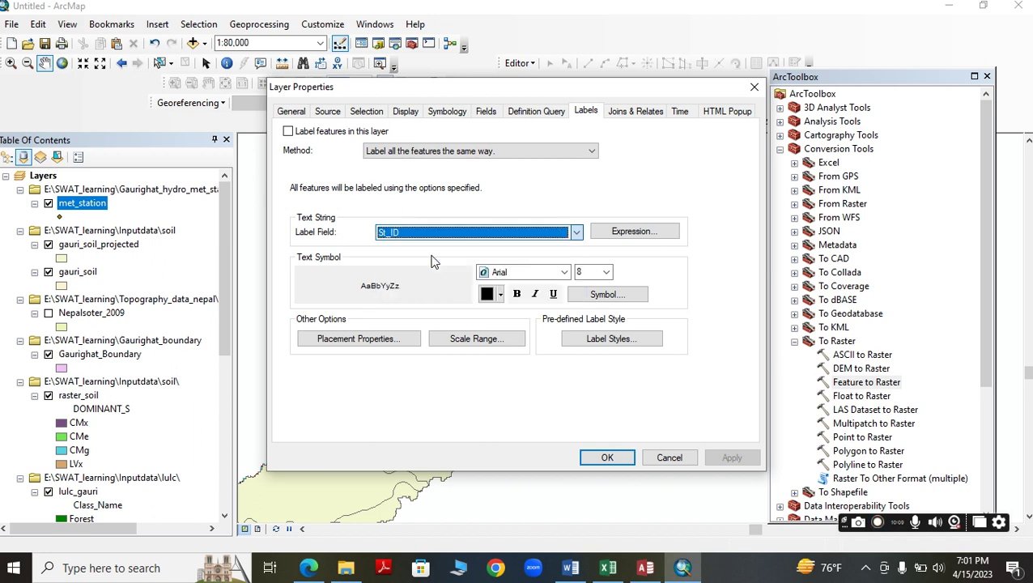
# Increase the label font size for the met_station layer, apply it, and turn on the layer's feature labels
pyautogui.click(591, 273)
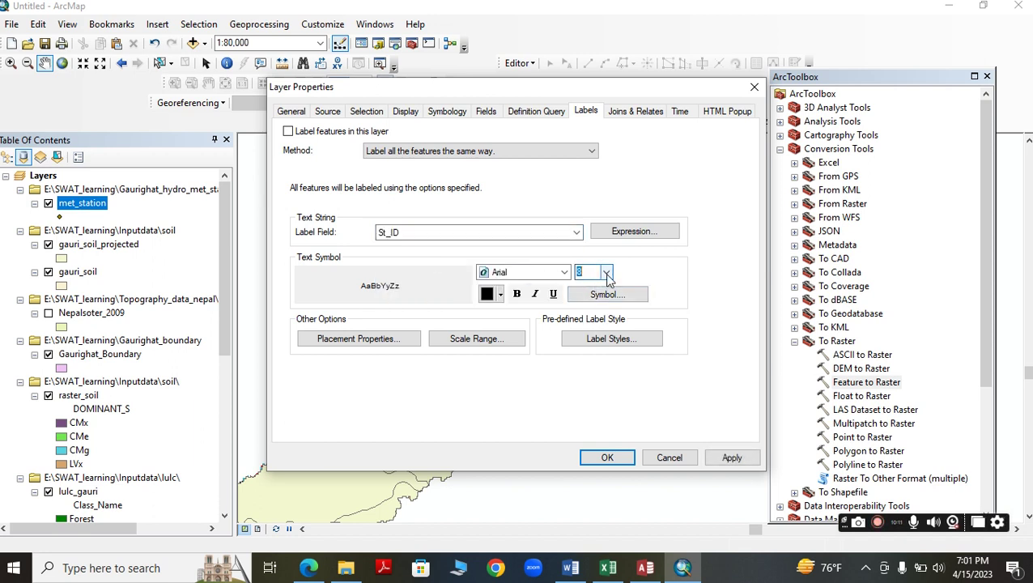
pyautogui.click(605, 272)
pyautogui.click(590, 325)
pyautogui.click(723, 458)
pyautogui.click(609, 457)
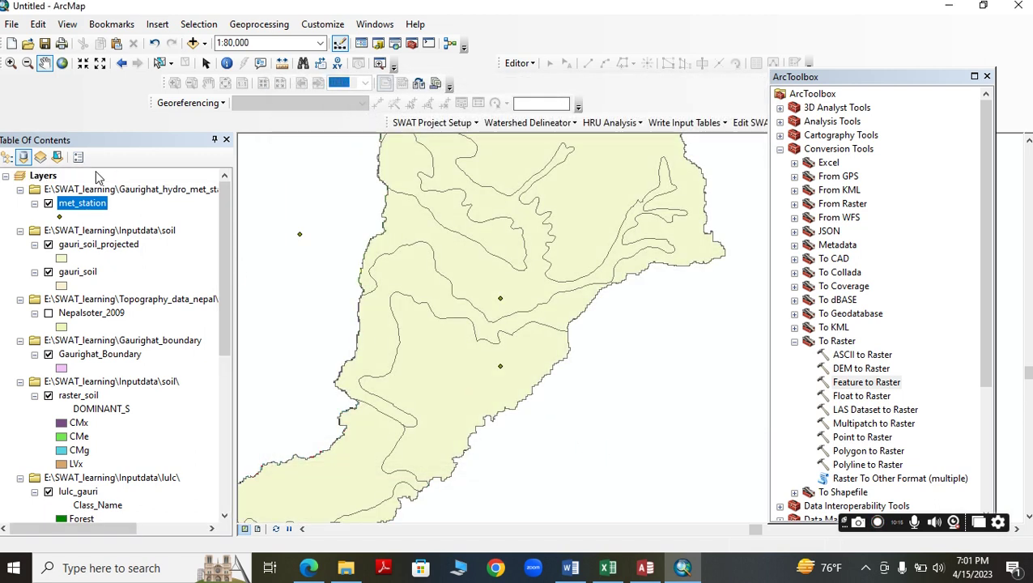
pyautogui.rightClick(95, 204)
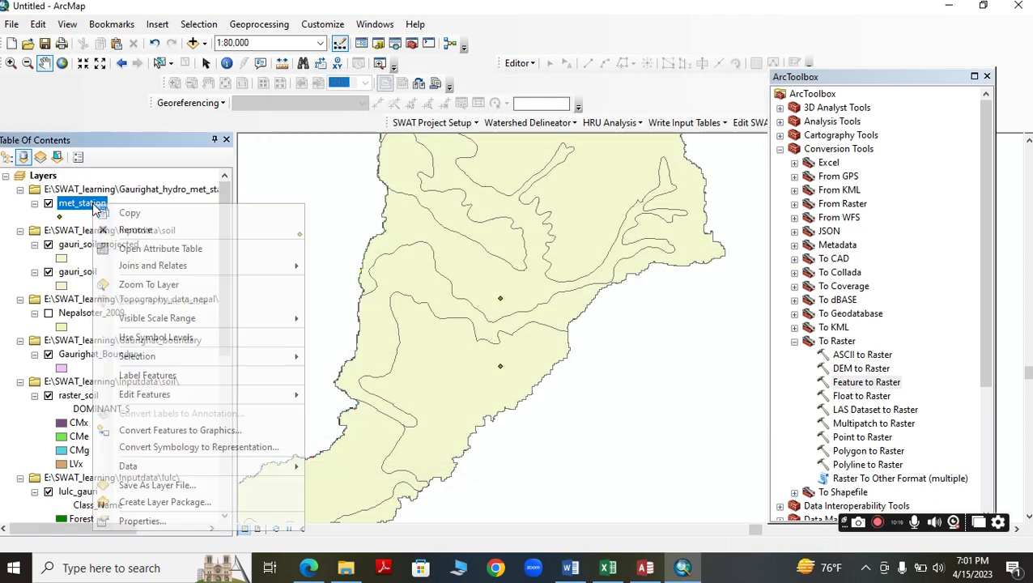
pyautogui.click(147, 375)
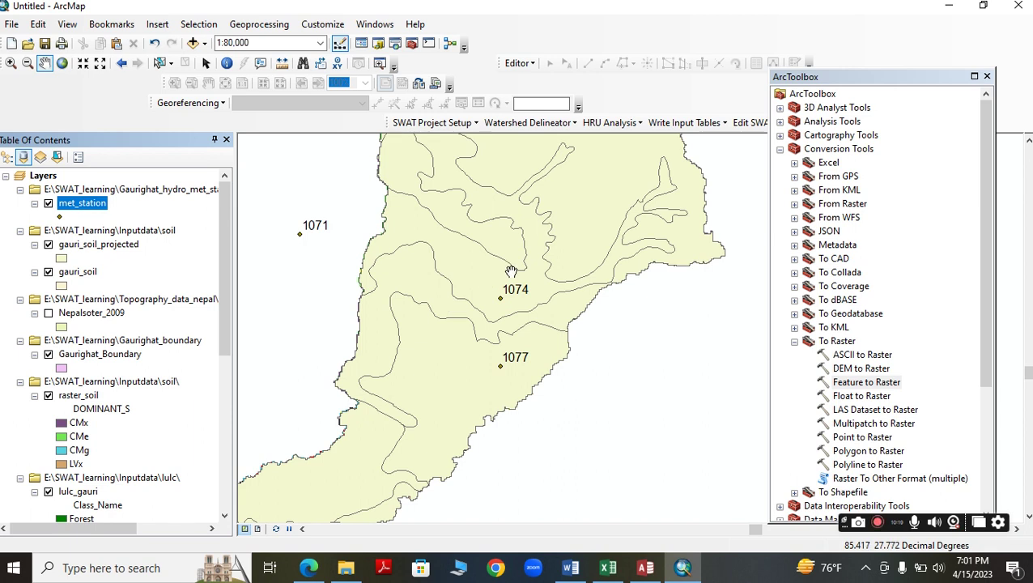
# Examine where stations 1071, 1074 and 1077 lie relative to the watershed boundary
pyautogui.scroll(1, 448, 334)
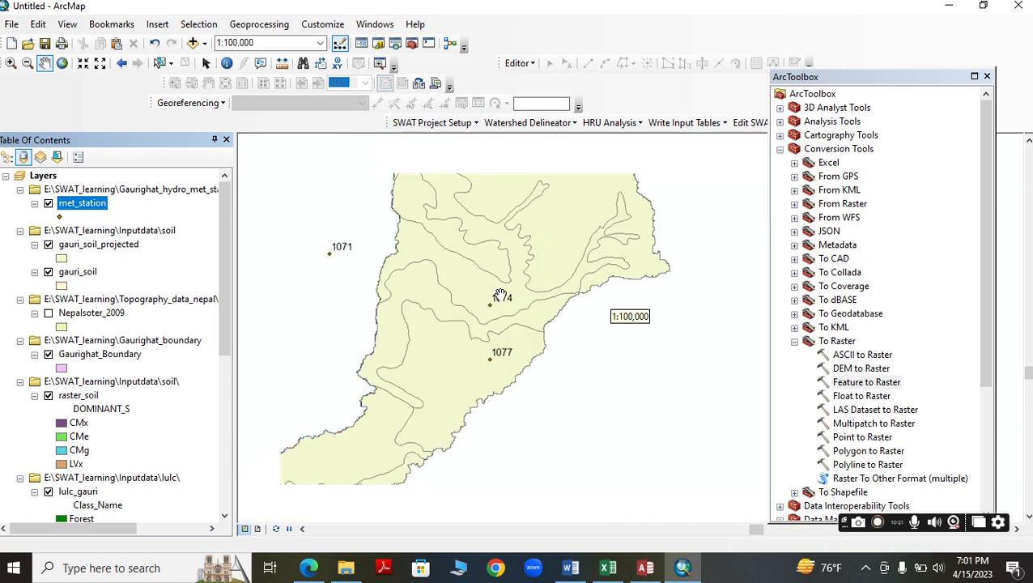
pyautogui.scroll(-1, 503, 301)
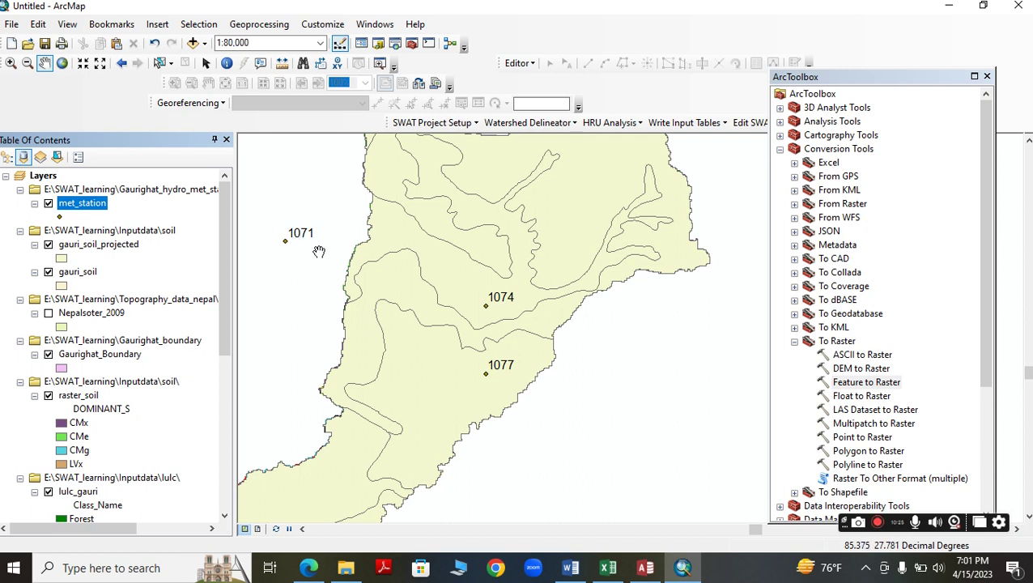
pyautogui.moveTo(318, 251); pyautogui.dragTo(369, 260)
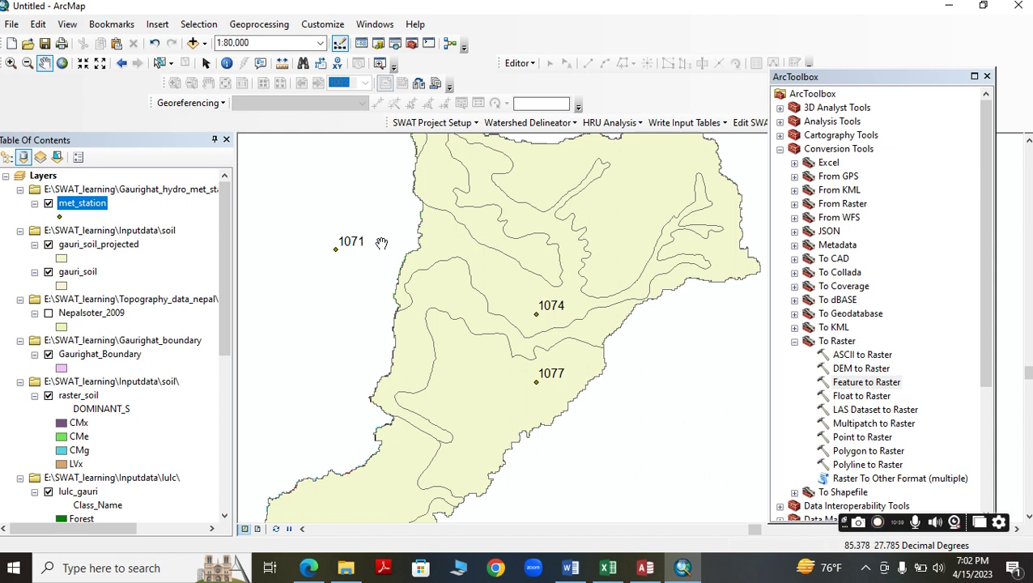
pyautogui.moveTo(381, 243); pyautogui.dragTo(279, 215)
pyautogui.moveTo(489, 285); pyautogui.dragTo(463, 329)
pyautogui.moveTo(613, 338); pyautogui.dragTo(437, 255)
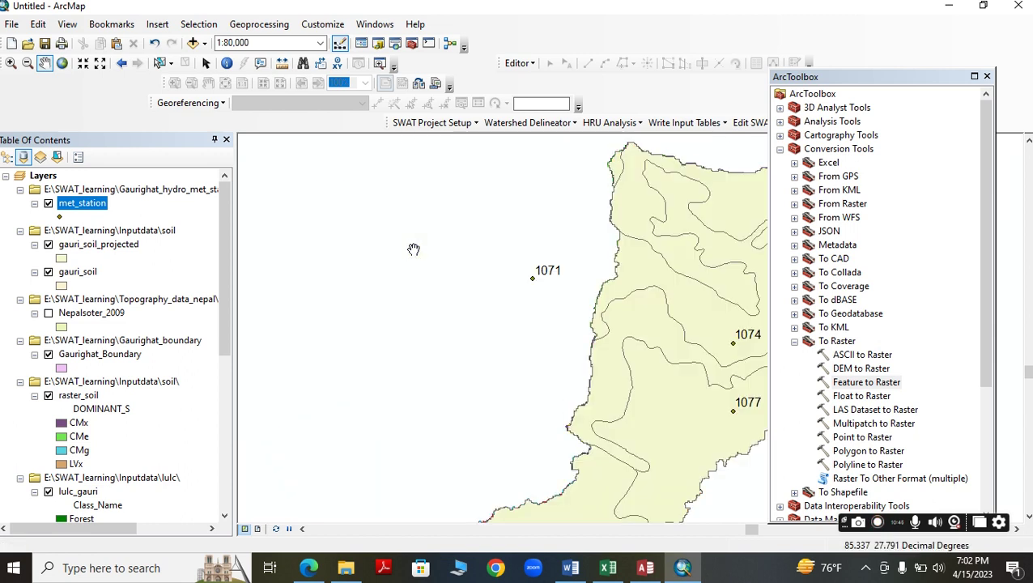
pyautogui.moveTo(576, 298); pyautogui.dragTo(389, 289)
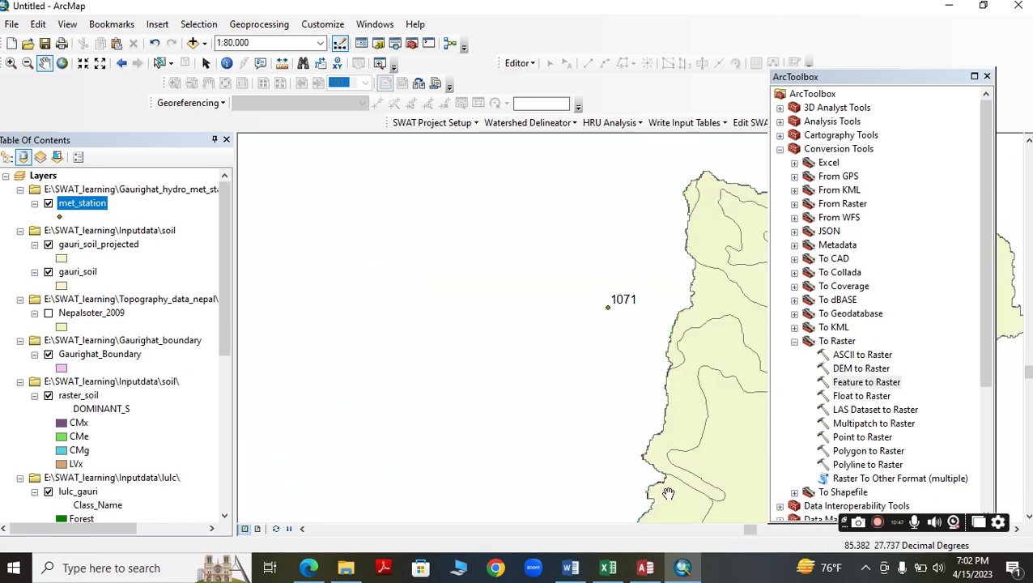
pyautogui.moveTo(749, 530)
pyautogui.mouseDown()
pyautogui.moveTo(761, 531)
pyautogui.moveTo(750, 531)
pyautogui.mouseUp()
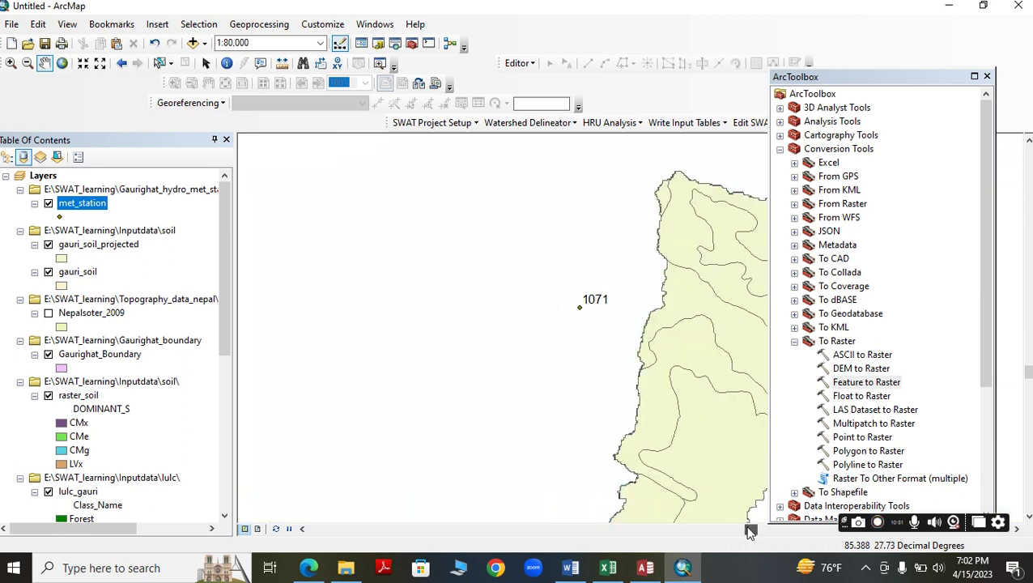
pyautogui.scroll(1, 509, 375)
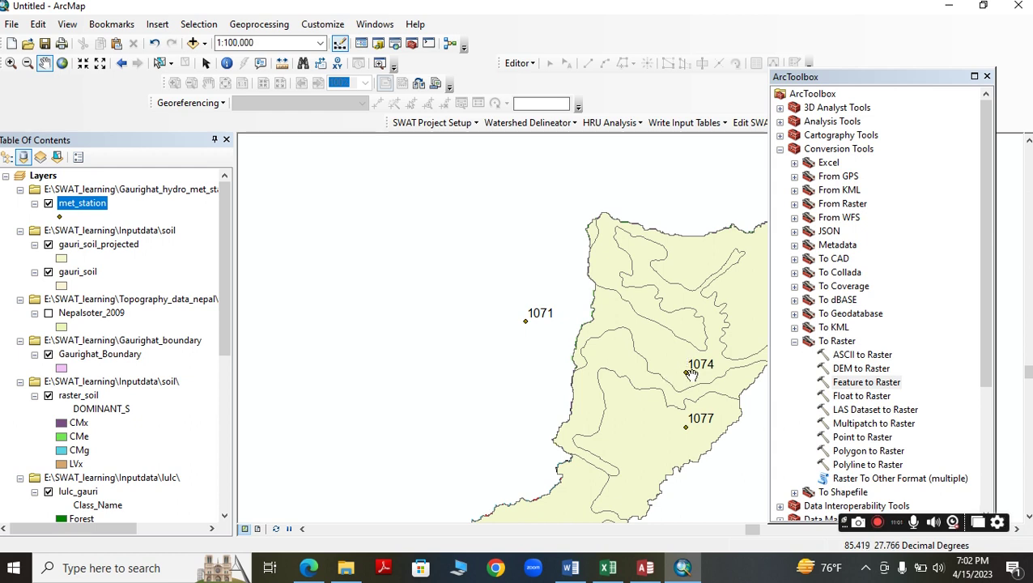
pyautogui.moveTo(653, 348); pyautogui.dragTo(608, 333)
pyautogui.moveTo(542, 283); pyautogui.dragTo(630, 330)
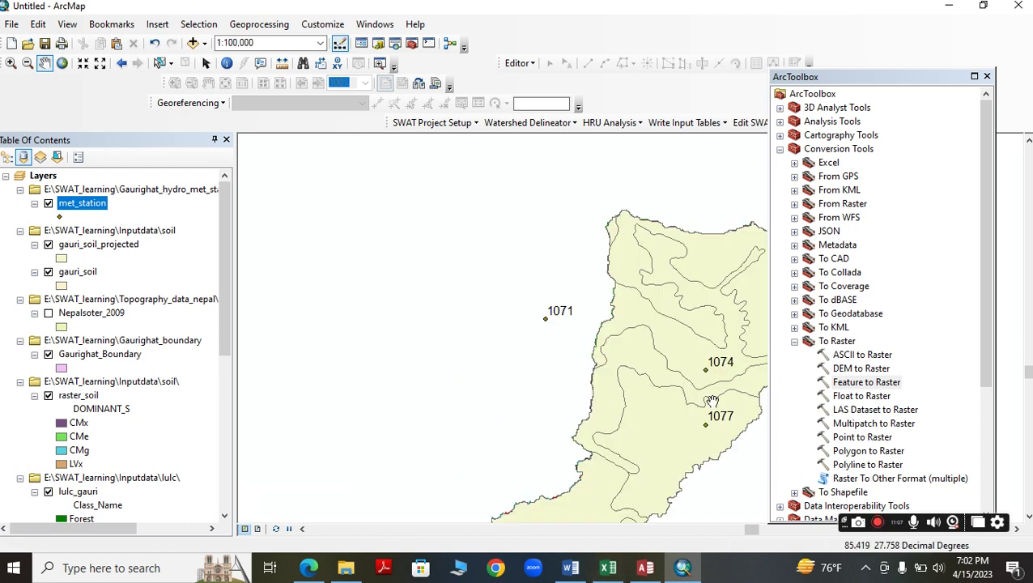
# Switch to File Explorer and open the weather_data folder inside E:\SWAT_learning\SWAT_input
pyautogui.click(355, 573)
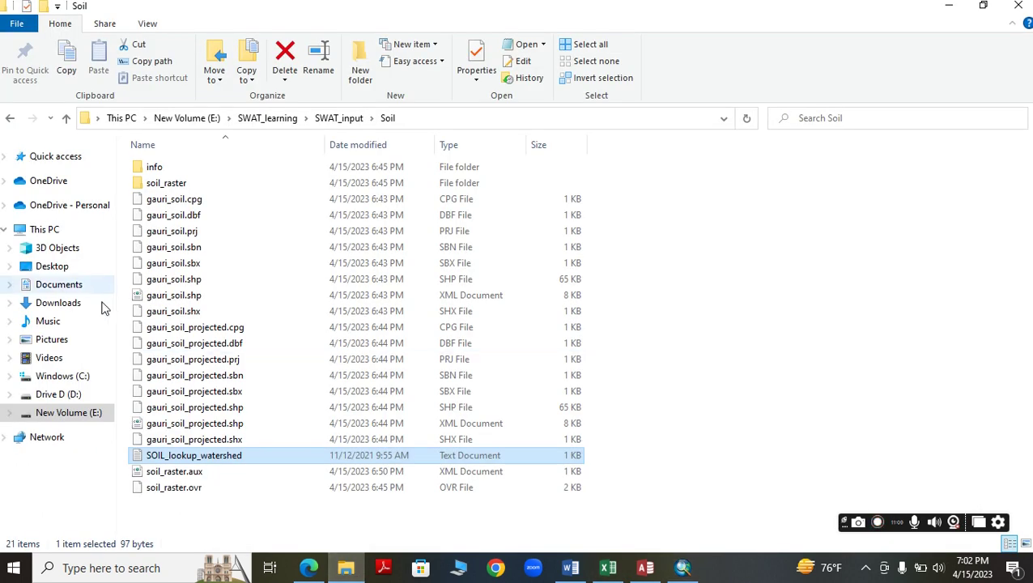
pyautogui.click(93, 413)
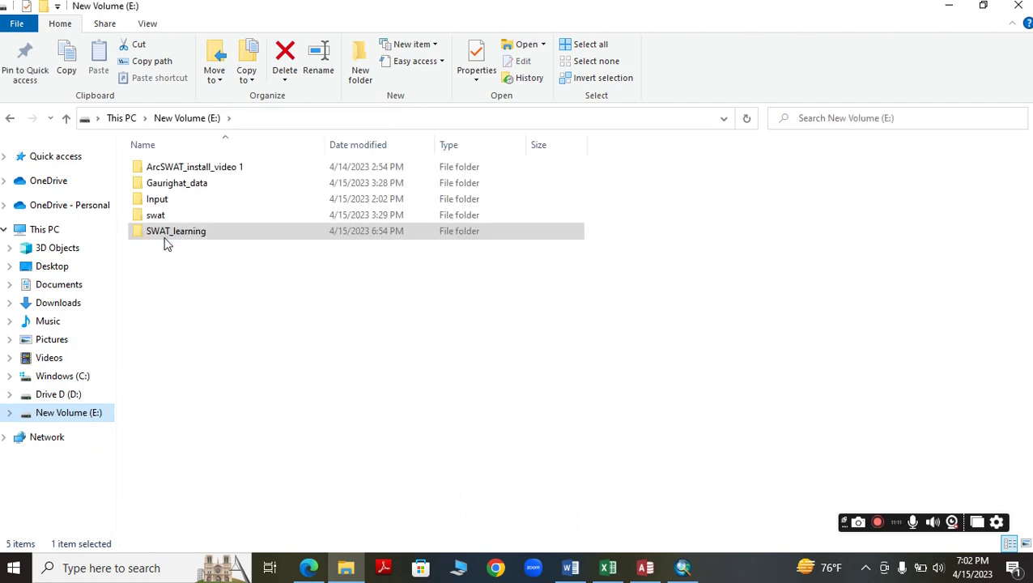
pyautogui.click(168, 233)
pyautogui.doubleClick(166, 233)
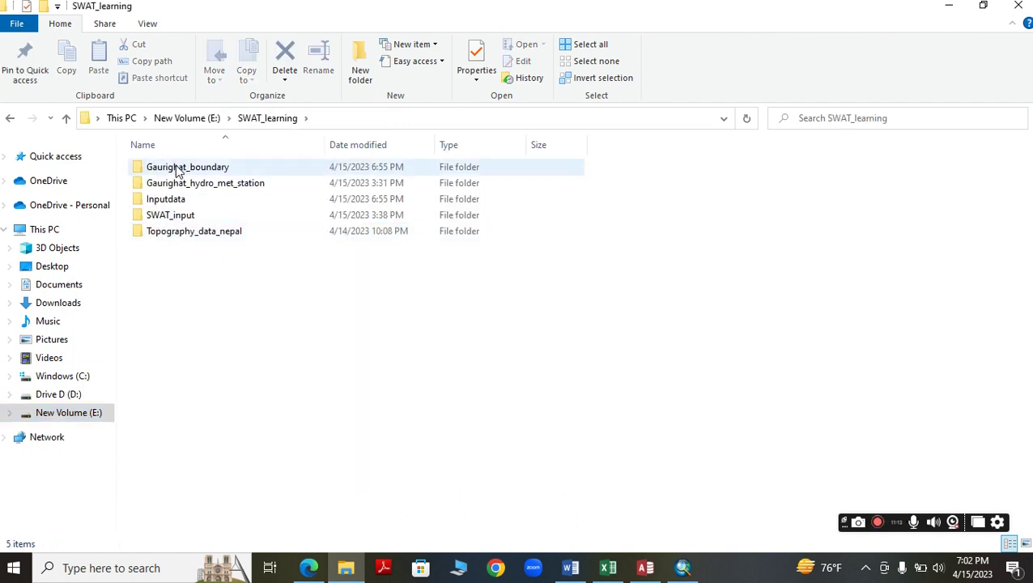
pyautogui.doubleClick(192, 219)
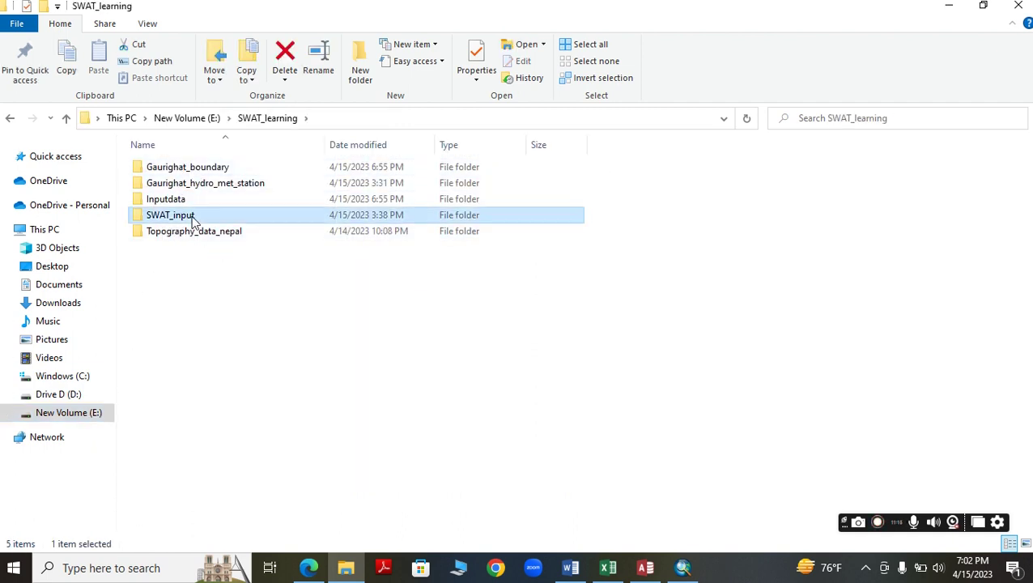
pyautogui.doubleClick(195, 226)
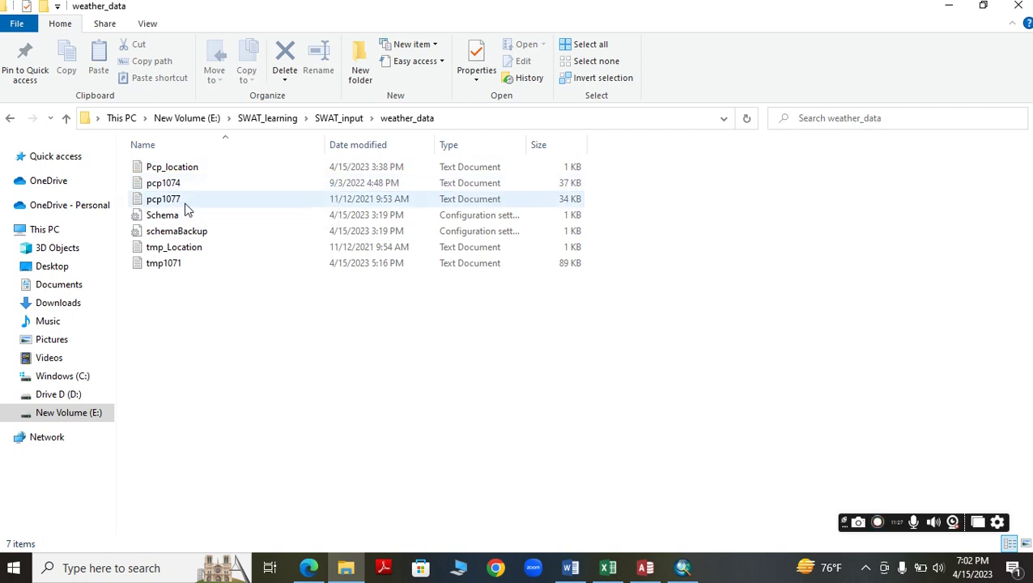
# Open the Pcp_location text file, review its station ID, name, coordinate and elevation format, and close it
pyautogui.doubleClick(198, 170)
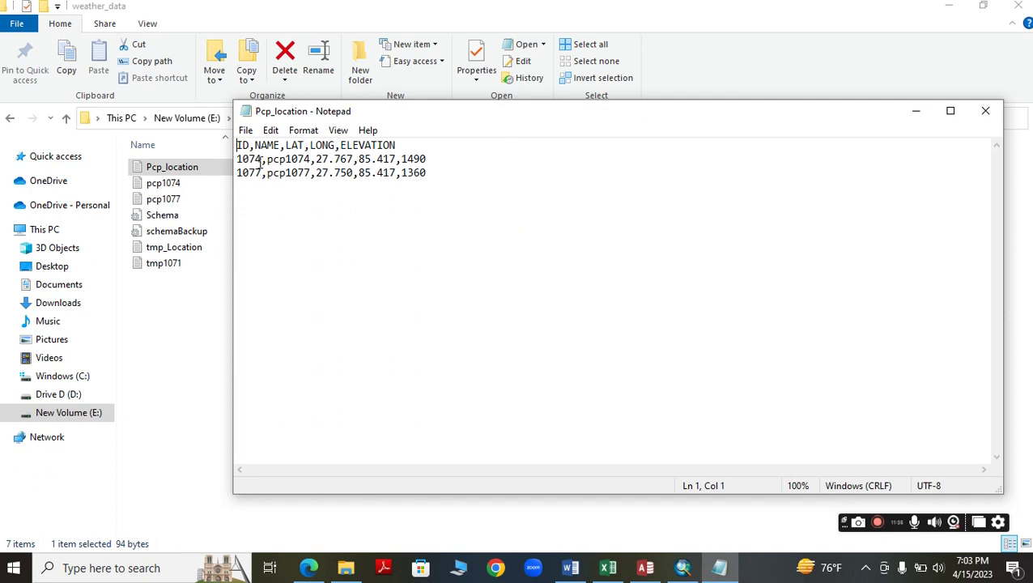
pyautogui.moveTo(444, 121); pyautogui.dragTo(487, 117)
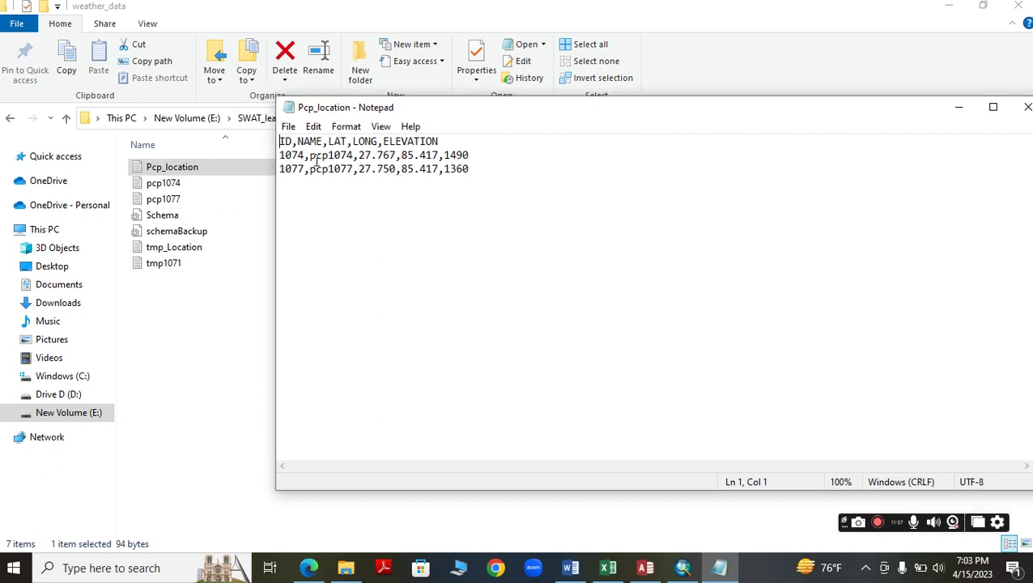
pyautogui.click(1027, 110)
# Open the pcp1074 and pcp1077 files in turn, check the start date and daily precipitation layout, and close each
pyautogui.click(206, 190)
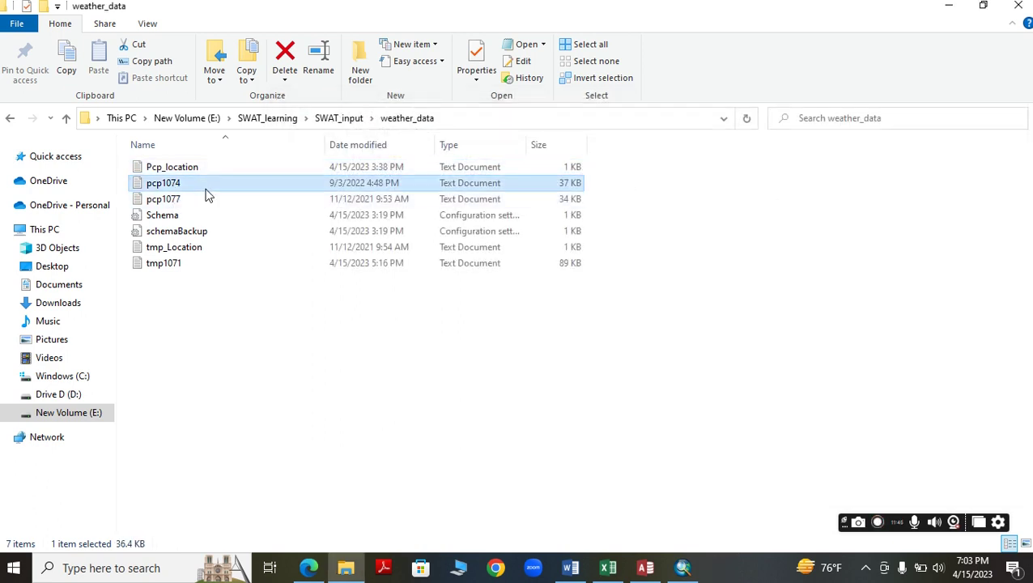
pyautogui.doubleClick(206, 190)
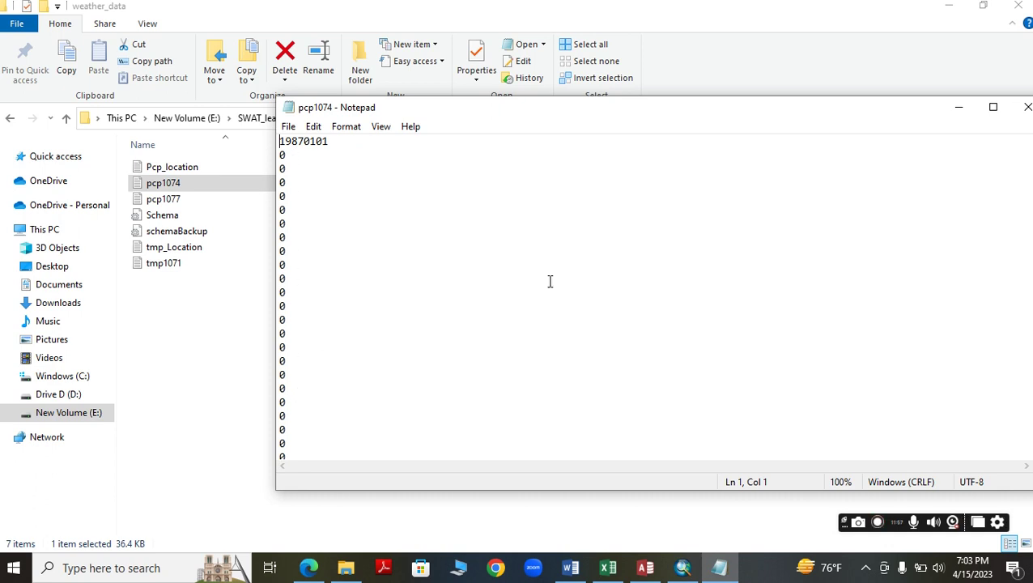
pyautogui.click(1028, 107)
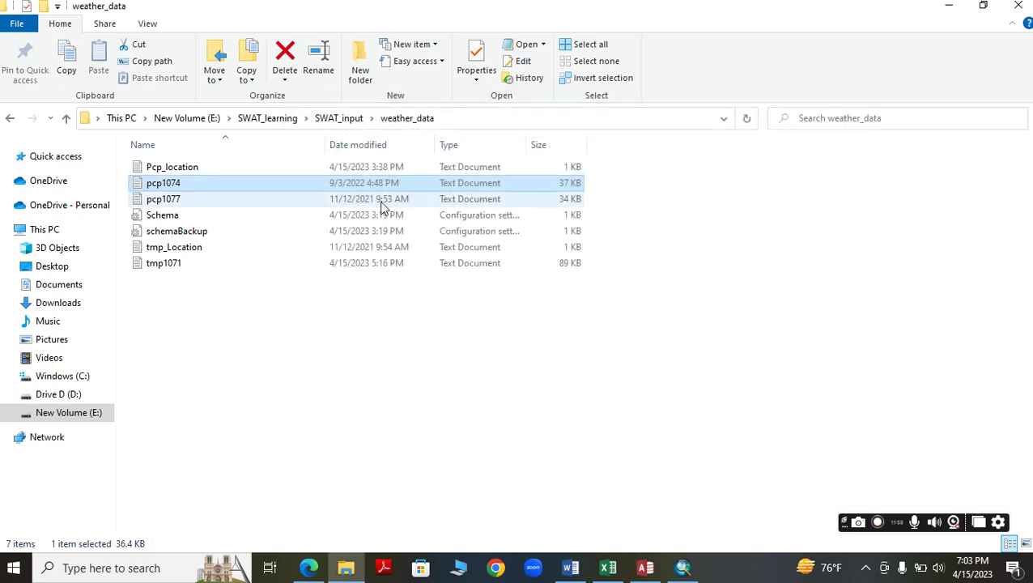
pyautogui.click(282, 204)
pyautogui.doubleClick(283, 204)
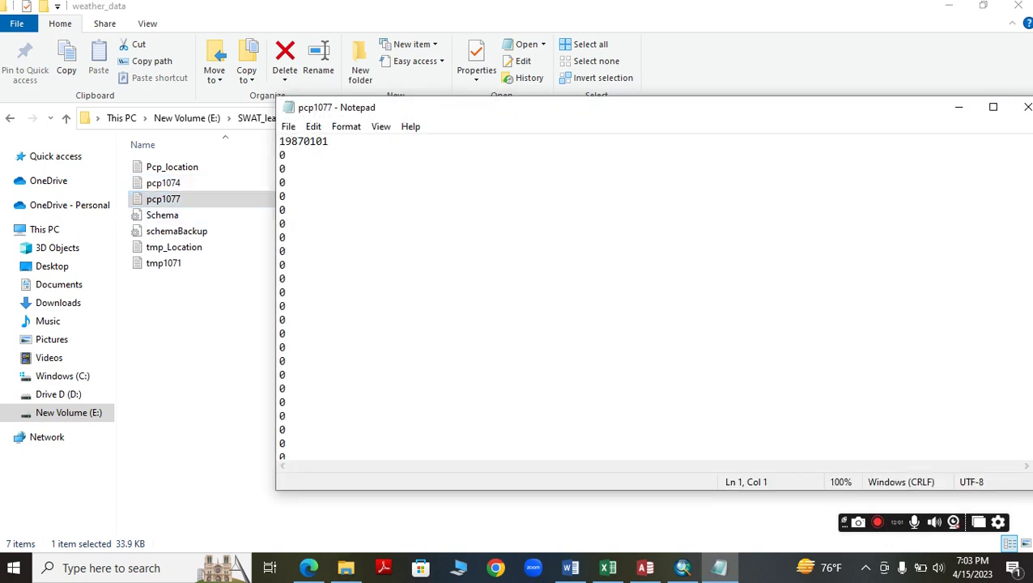
pyautogui.click(1028, 106)
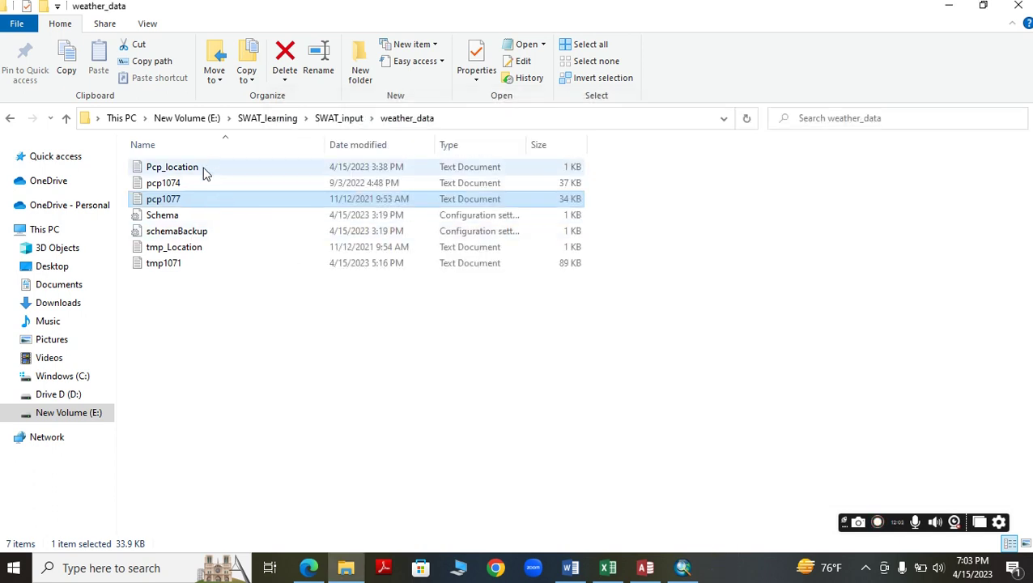
# Review the station format in tmp_Location and the daily temperature pairs in tmp1071, closing each file
pyautogui.doubleClick(200, 248)
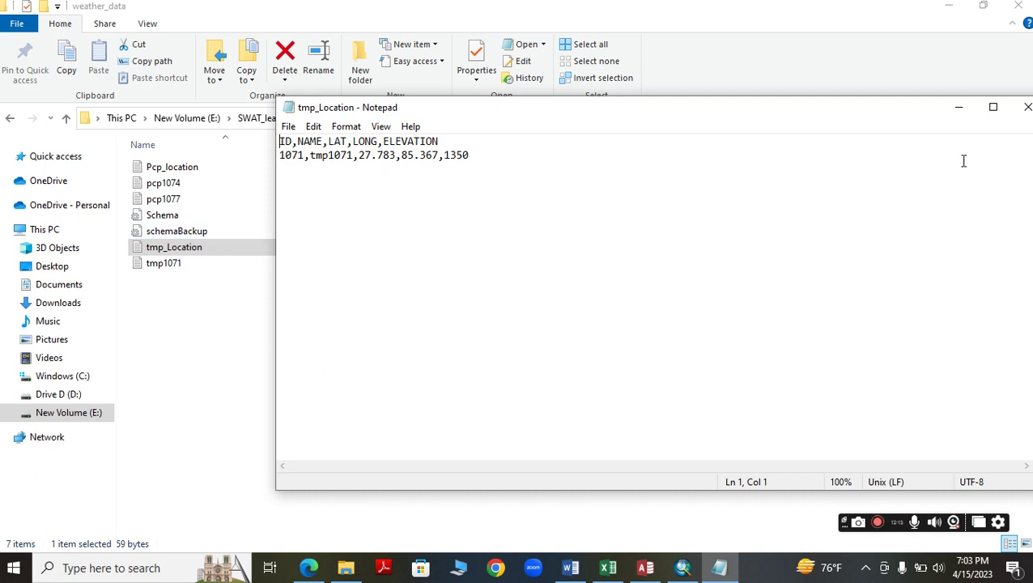
pyautogui.click(1027, 107)
pyautogui.doubleClick(175, 264)
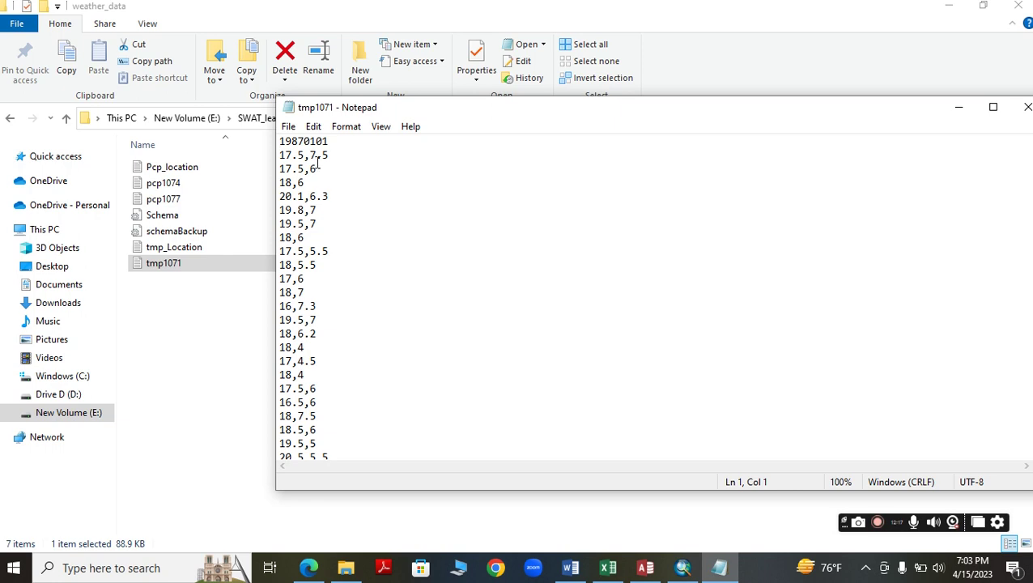
pyautogui.click(1025, 108)
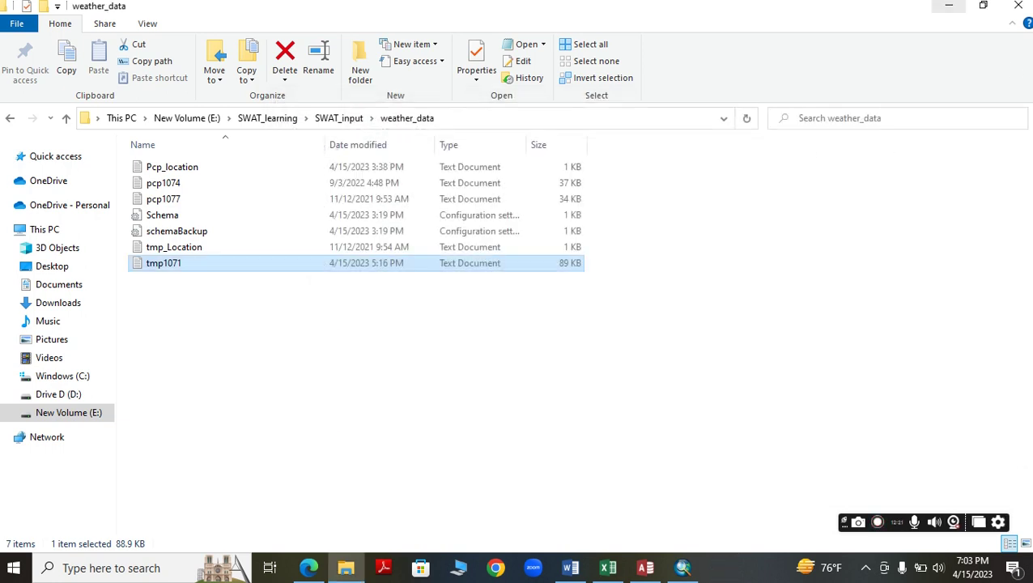
# Switch to the tmp1071 workbook in Excel and examine the CONCATENATE formula in D2 that joins A2 and B2 with a comma
pyautogui.click(683, 568)
pyautogui.click(613, 571)
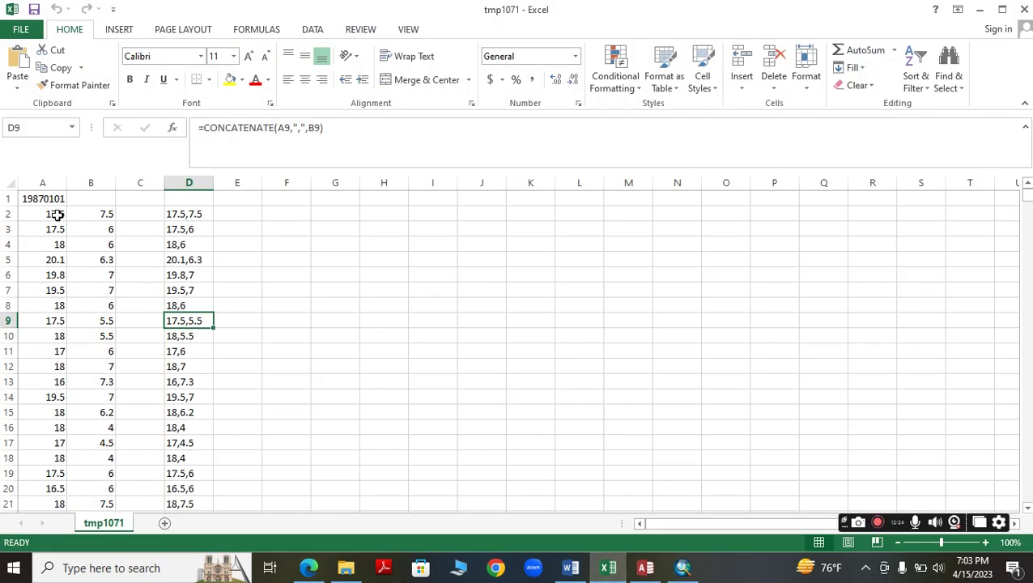
pyautogui.click(58, 215)
pyautogui.click(106, 215)
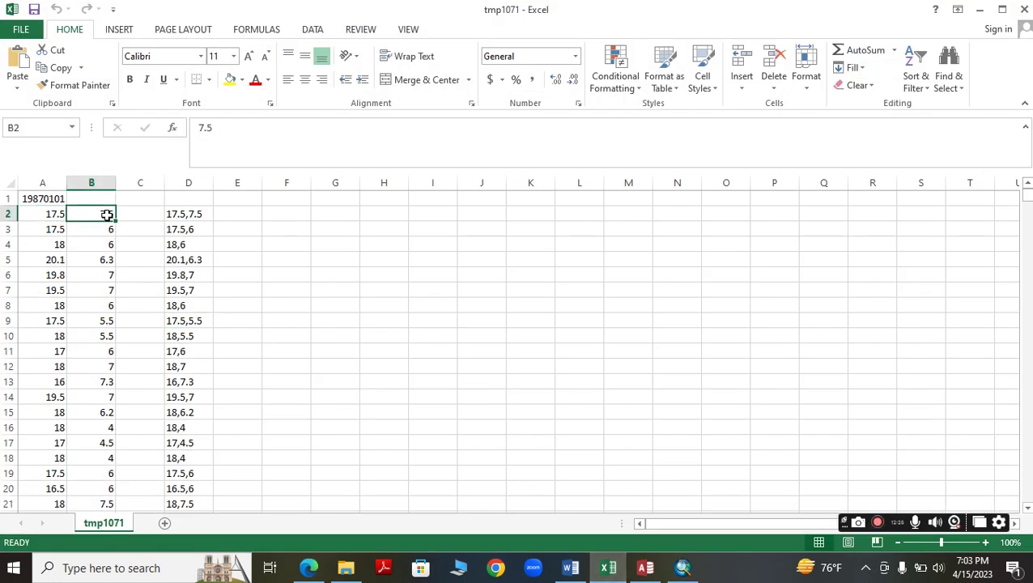
pyautogui.click(194, 214)
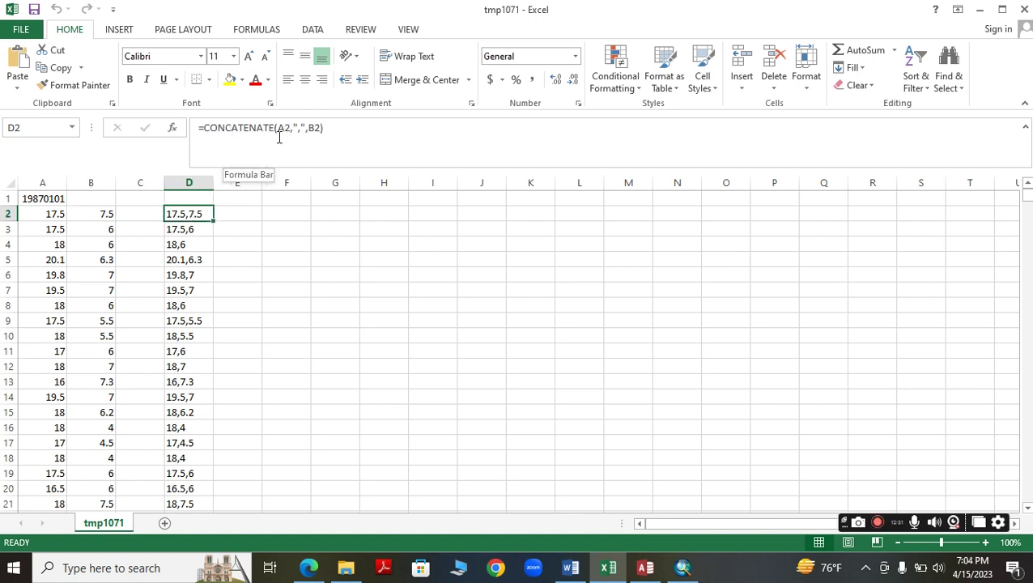
pyautogui.doubleClick(179, 214)
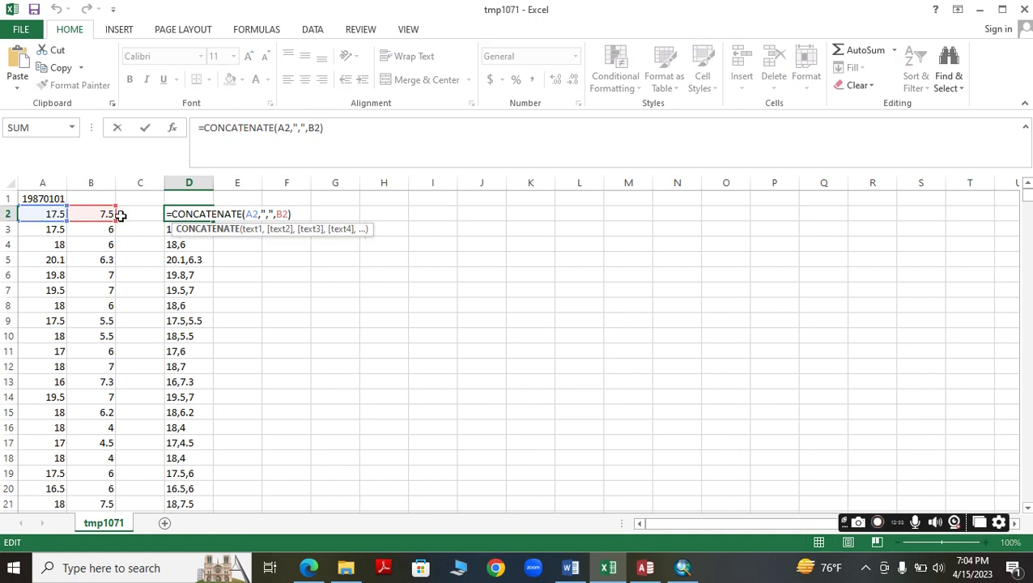
pyautogui.click(185, 321)
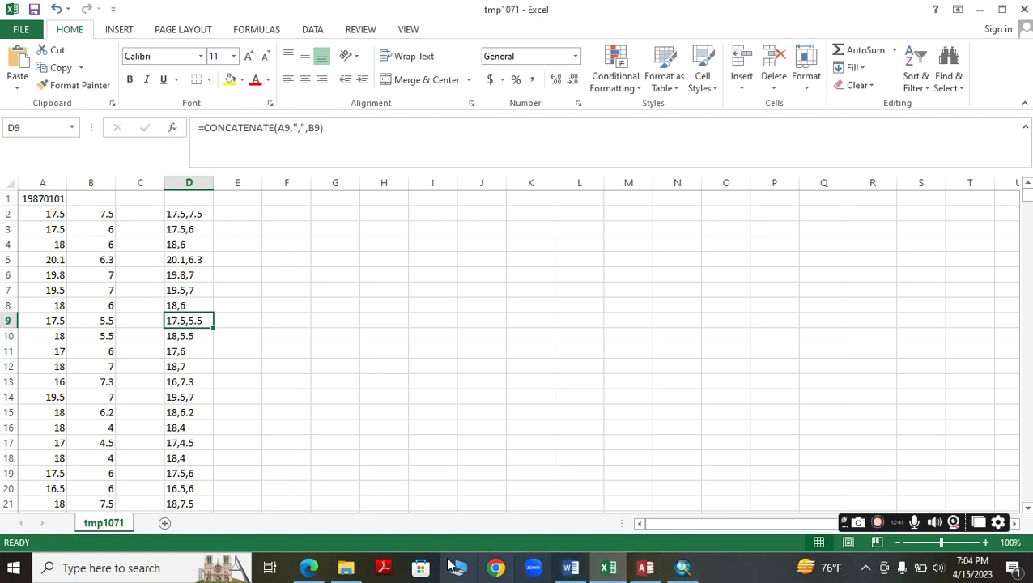
# Open the tmp1071 text file from the weather_data folder, check its start date line and comma-separated temperature pairs, and close it
pyautogui.click(347, 569)
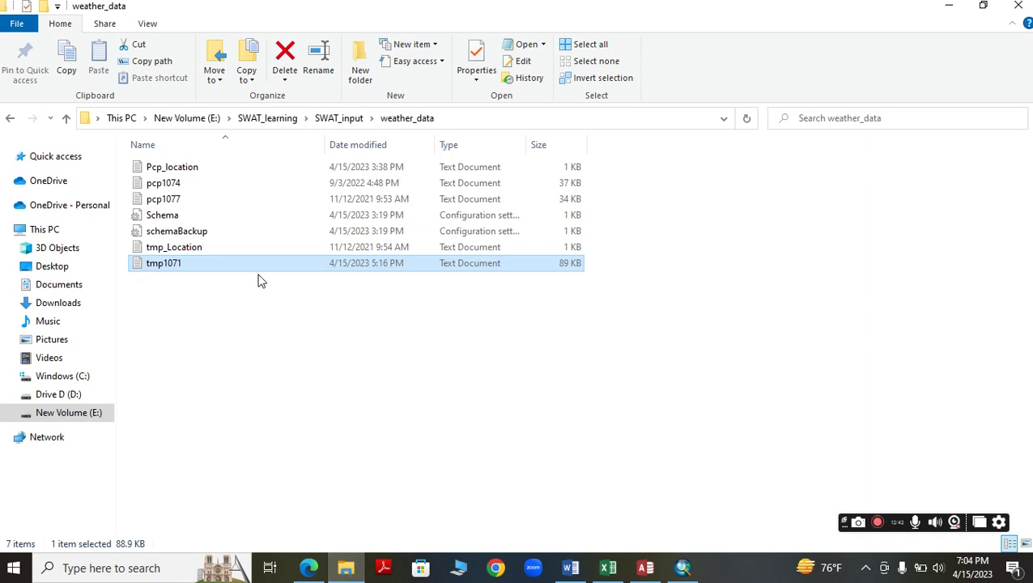
pyautogui.doubleClick(261, 267)
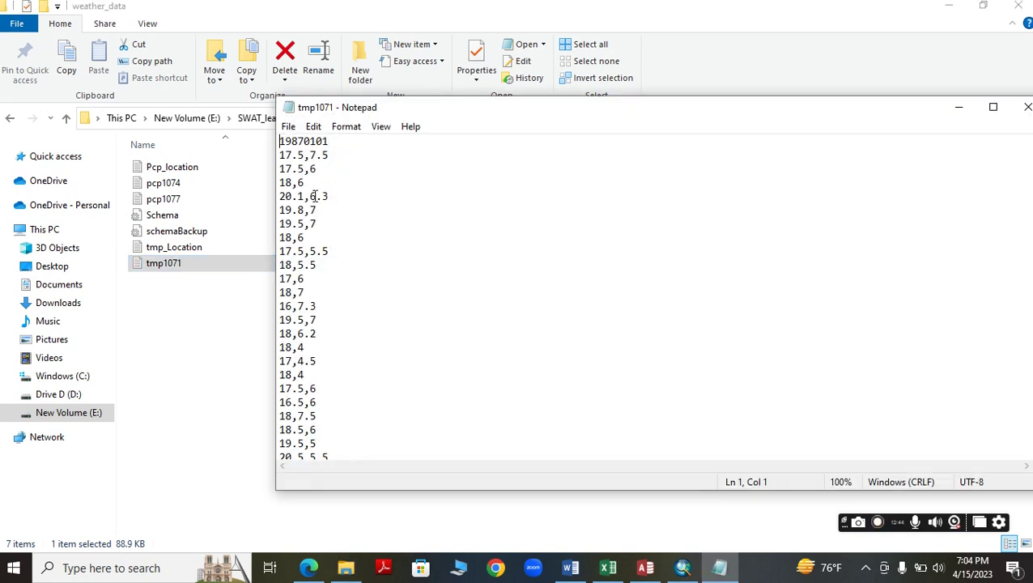
pyautogui.moveTo(292, 144); pyautogui.dragTo(356, 144)
pyautogui.click(316, 144)
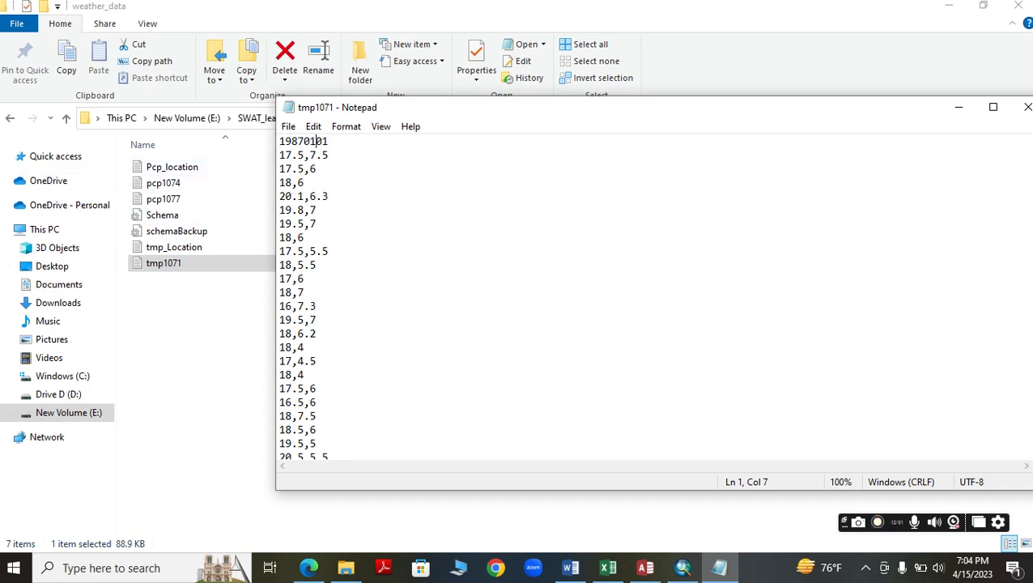
pyautogui.click(1026, 110)
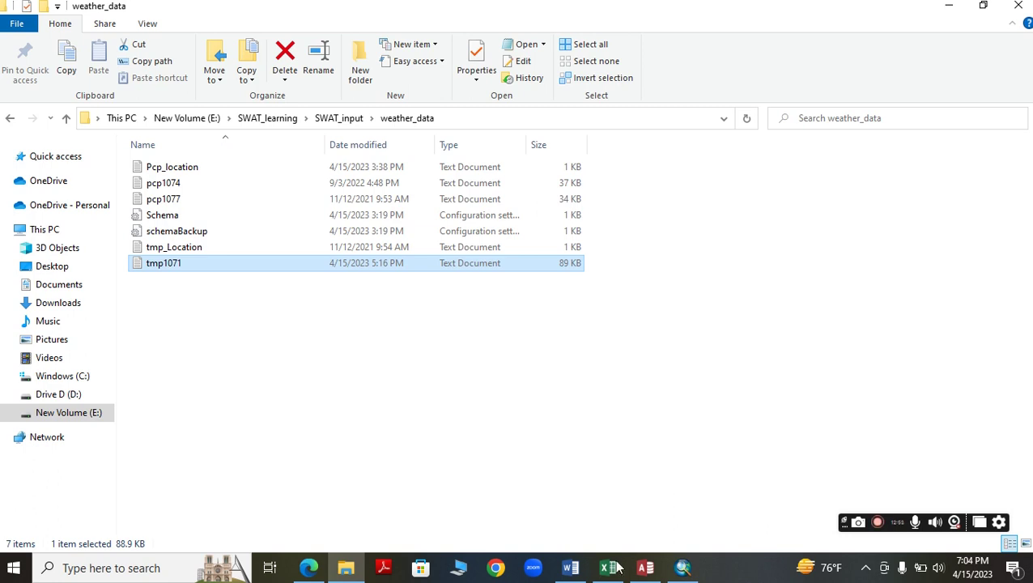
# Switch to ArcMap and examine where stations 1071, 1074 and 1077 lie relative to the Gaurighat watershed
pyautogui.click(683, 567)
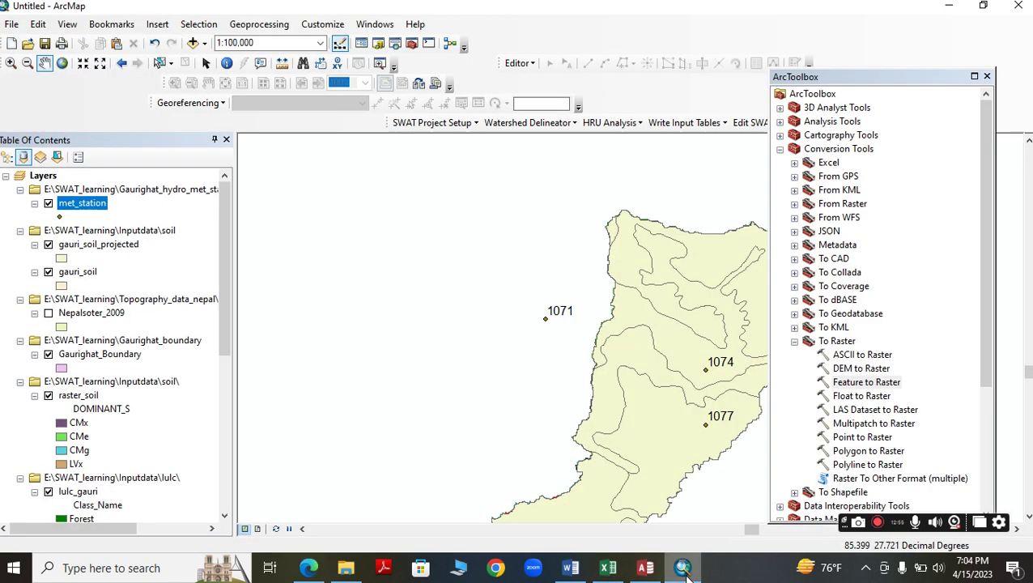
pyautogui.moveTo(591, 364); pyautogui.dragTo(537, 354)
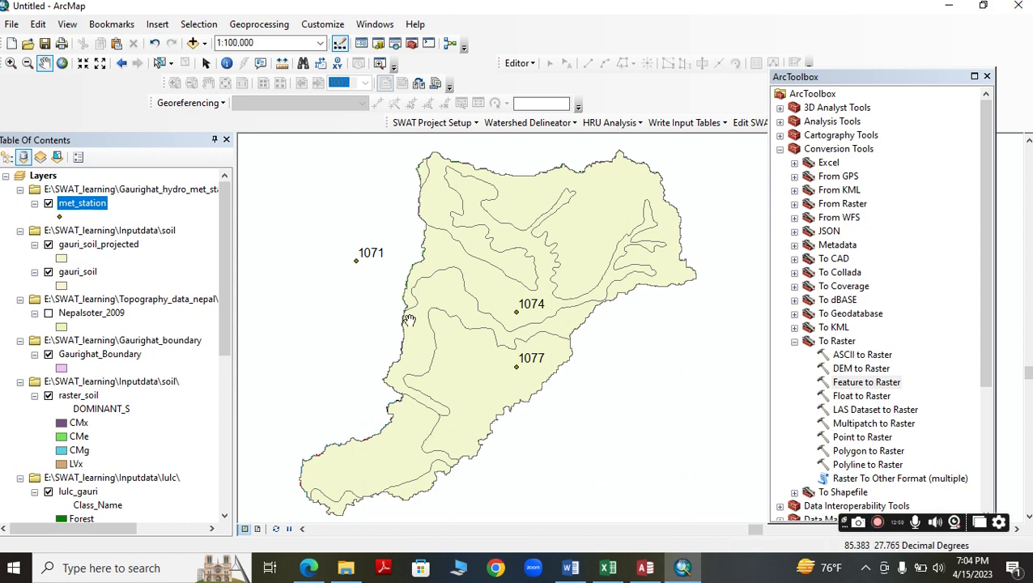
pyautogui.scroll(1, 411, 320)
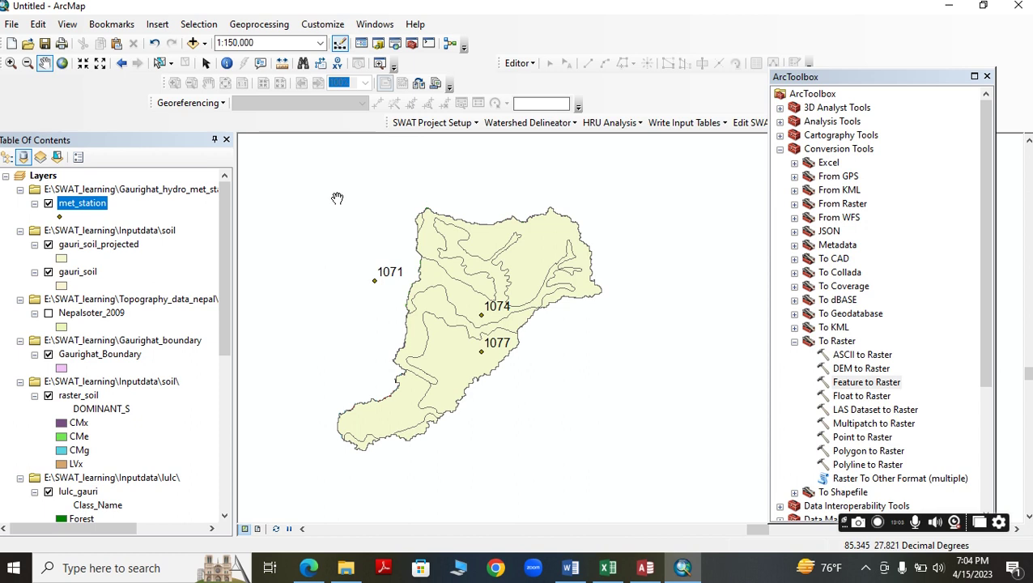
pyautogui.scroll(-1, 491, 236)
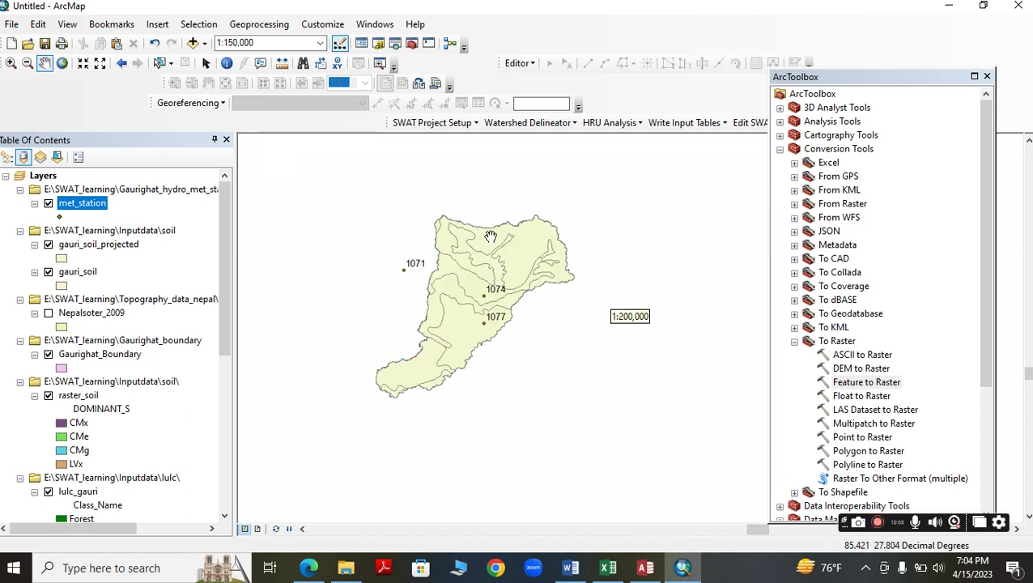
pyautogui.moveTo(494, 268); pyautogui.dragTo(475, 226)
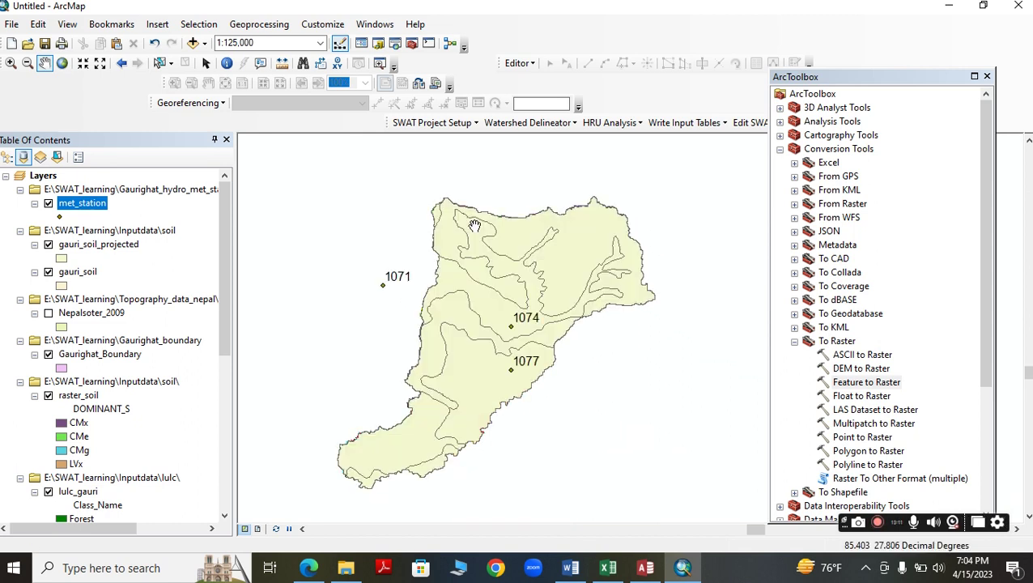
pyautogui.scroll(1, 479, 247)
pyautogui.scroll(-1, 480, 255)
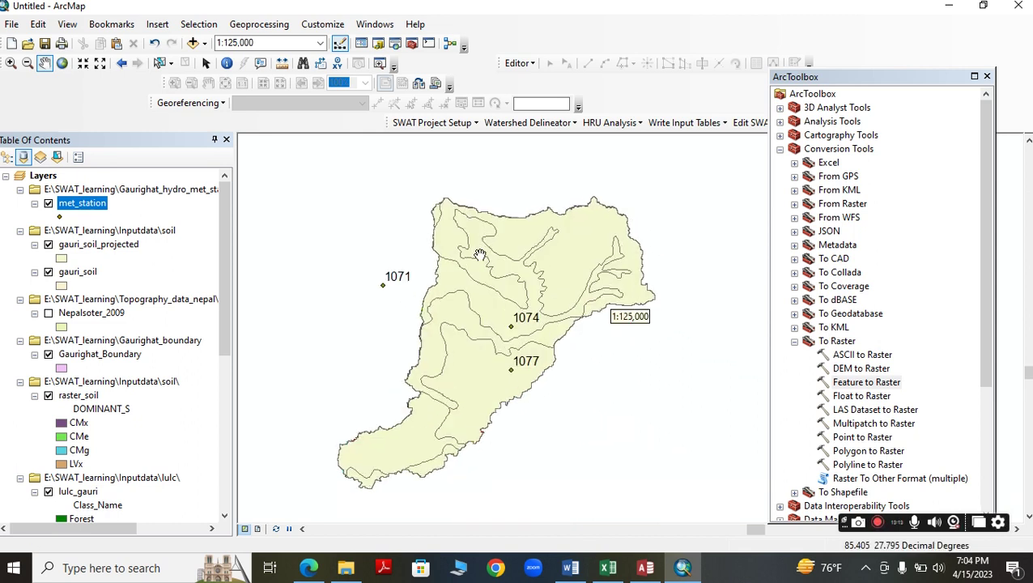